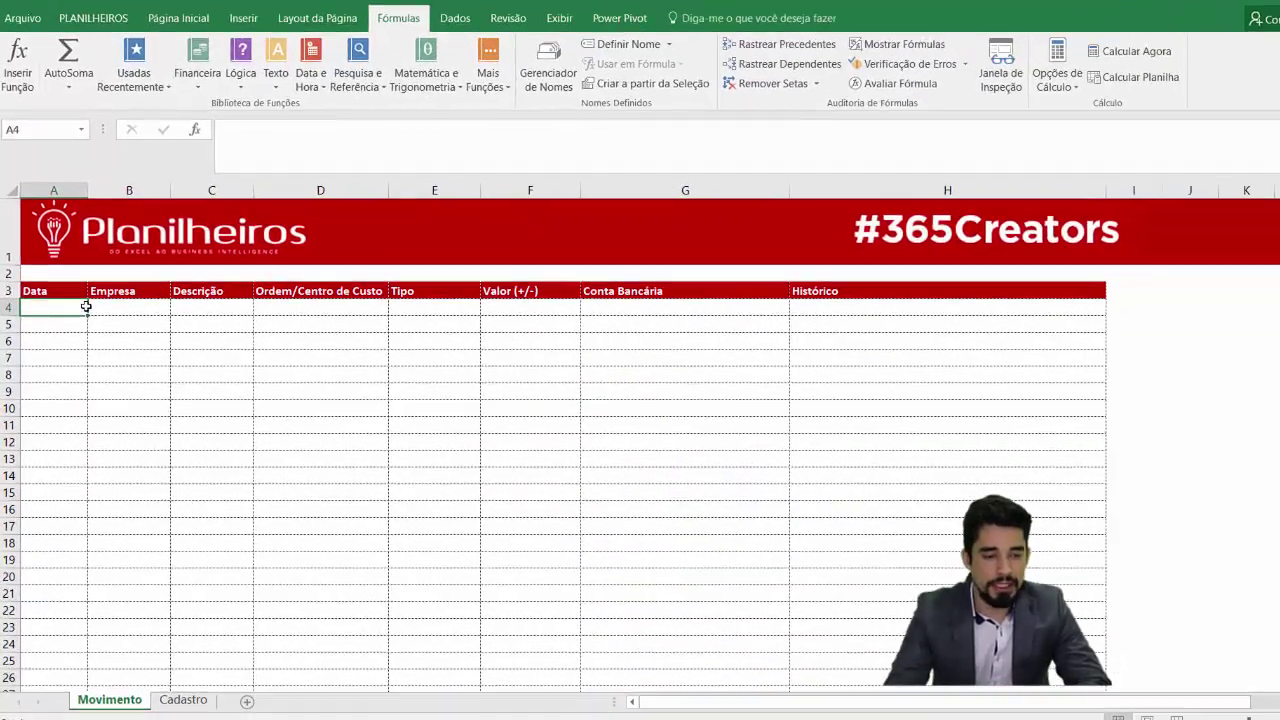
- Review the header row of the Movimento sheet, from Data through Histórico
key("Up")
key("Right")
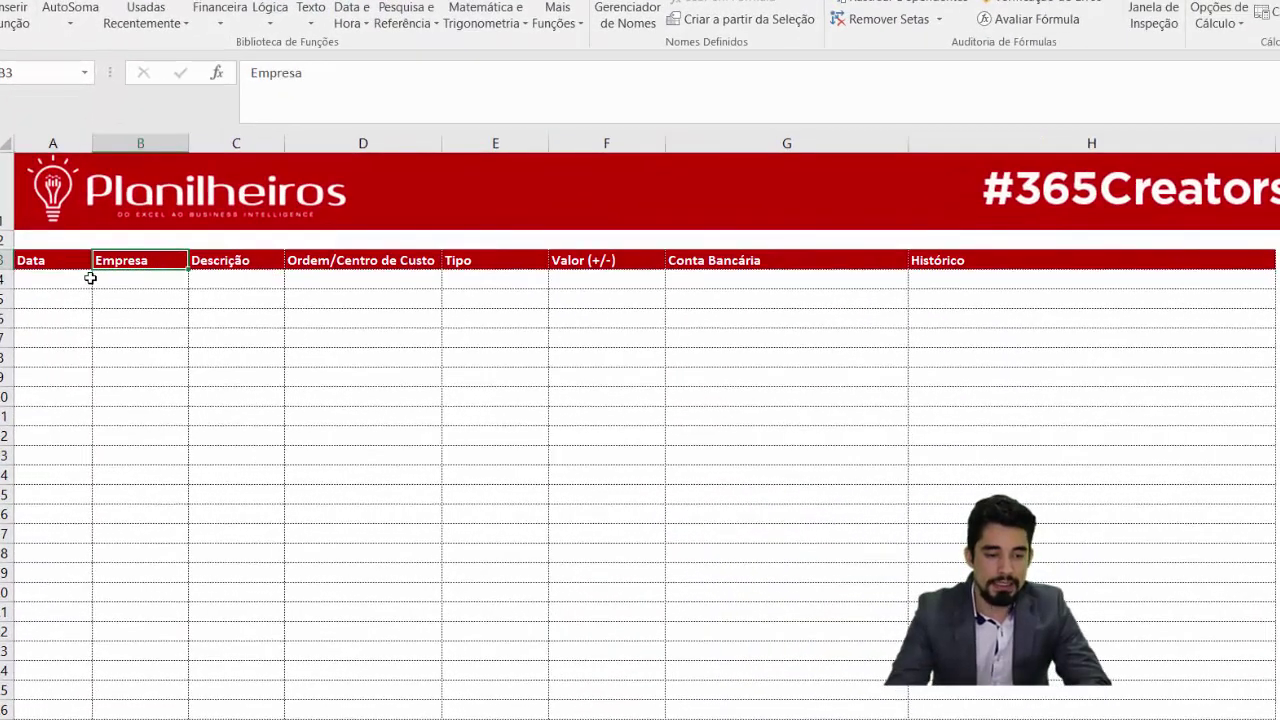
key("Right")
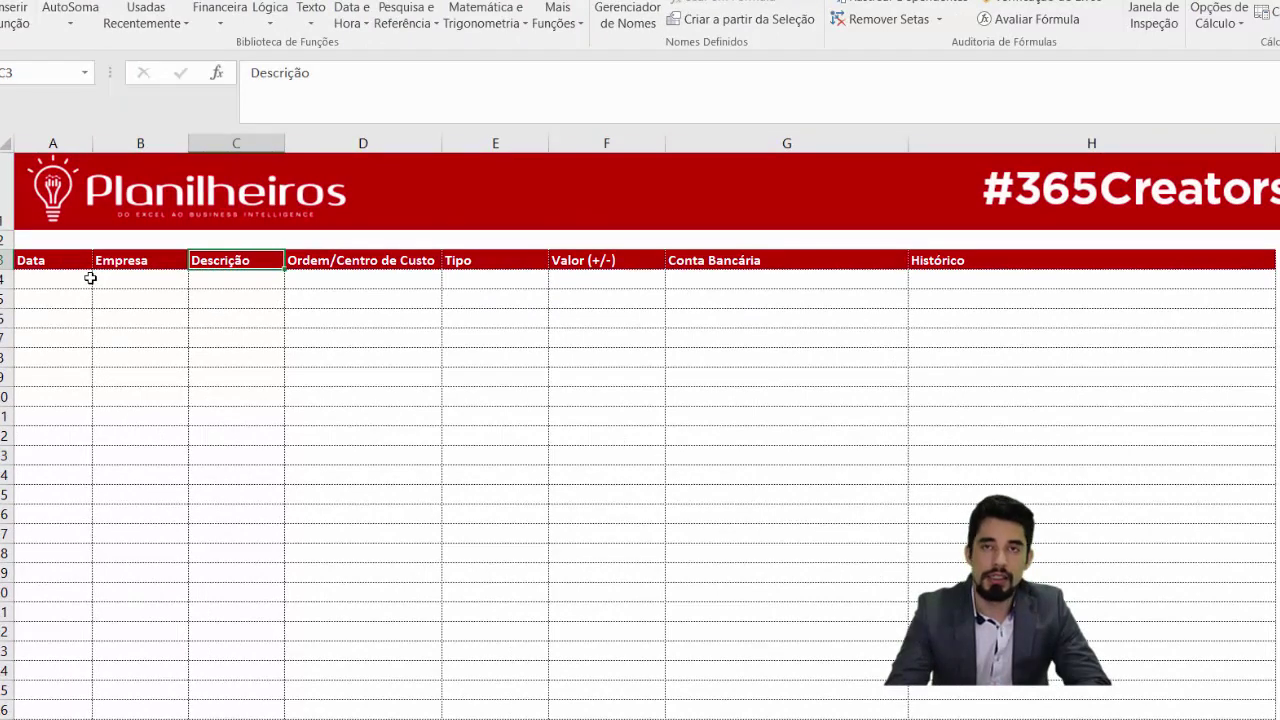
key("Down")
key("Right")
key("Up")
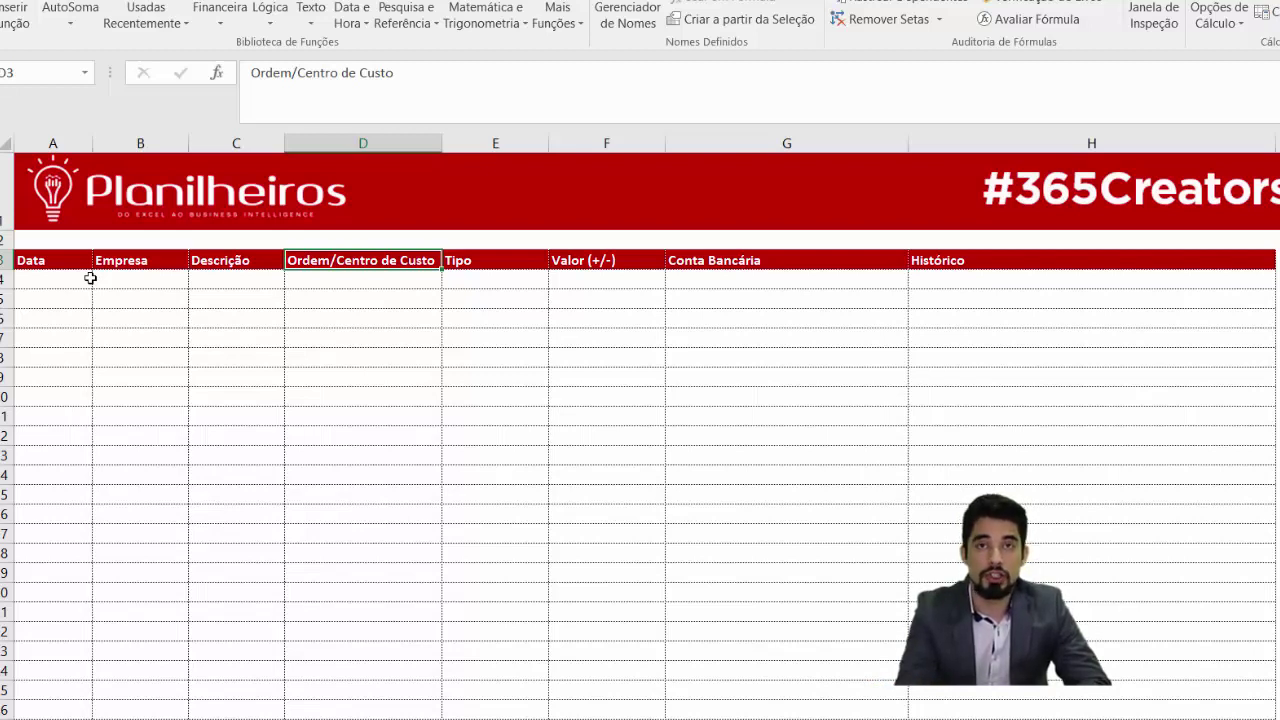
key("Right")
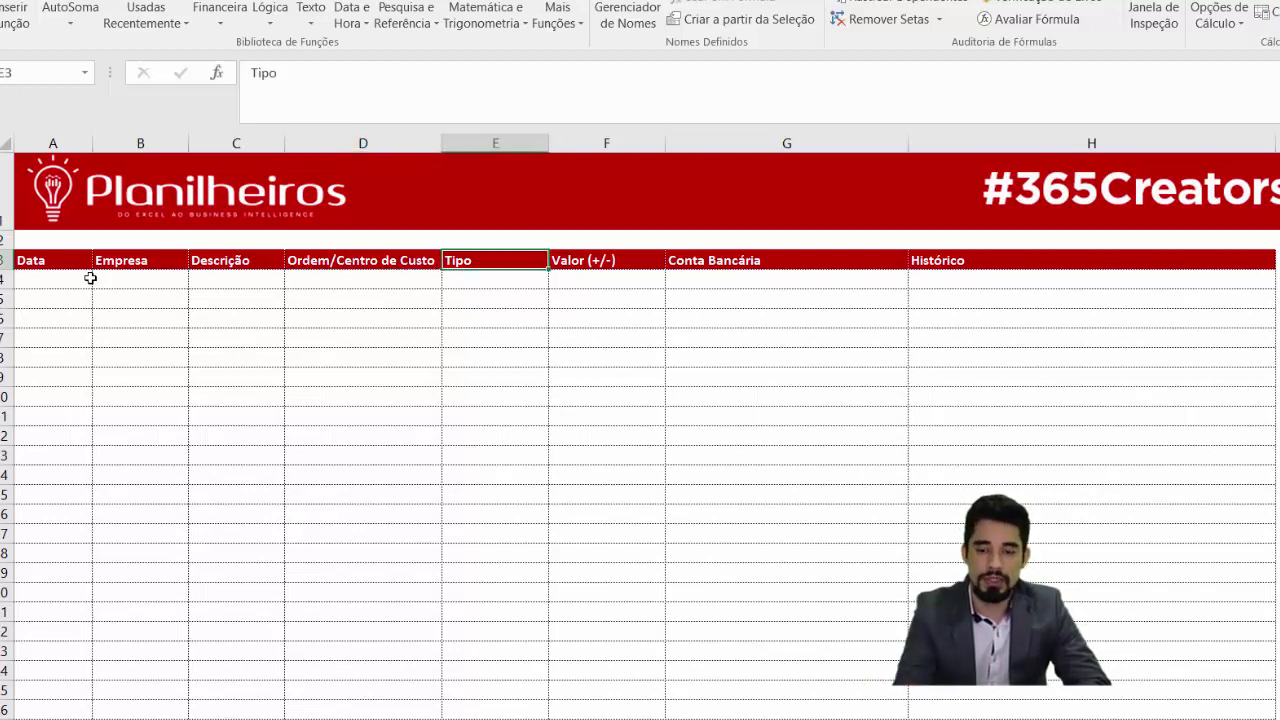
key("Right")
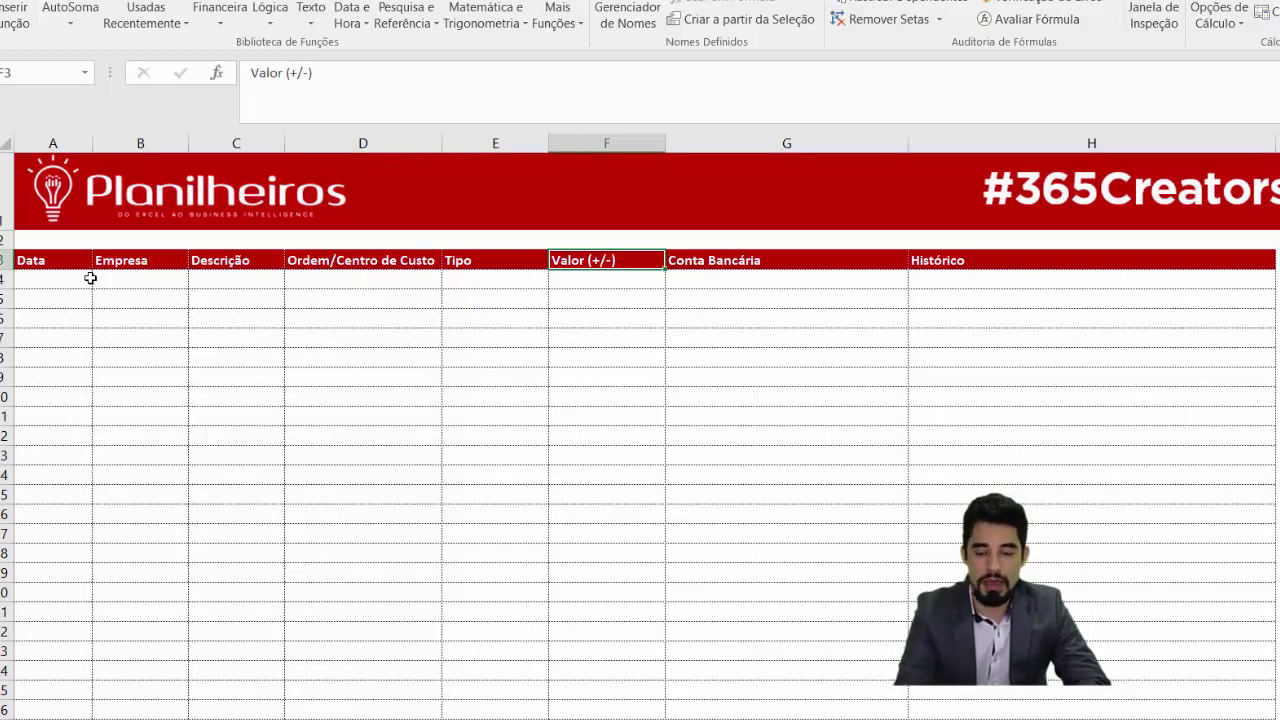
key("Right")
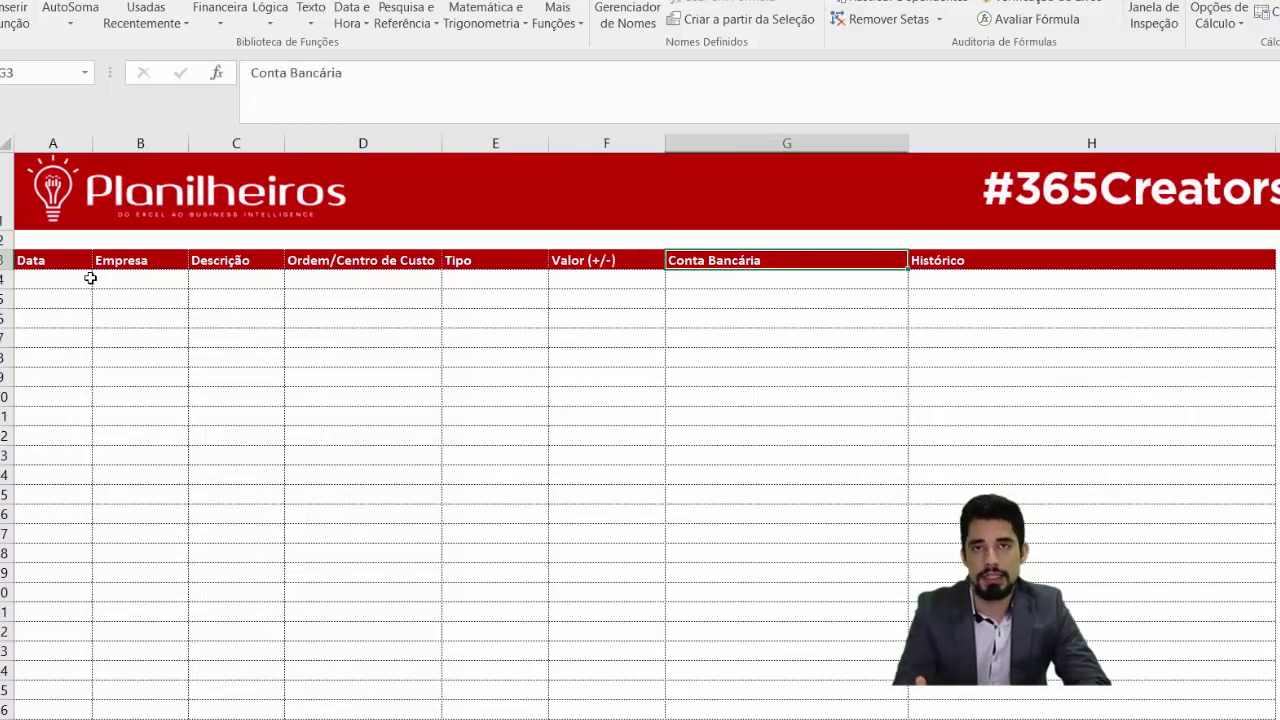
key("Right")
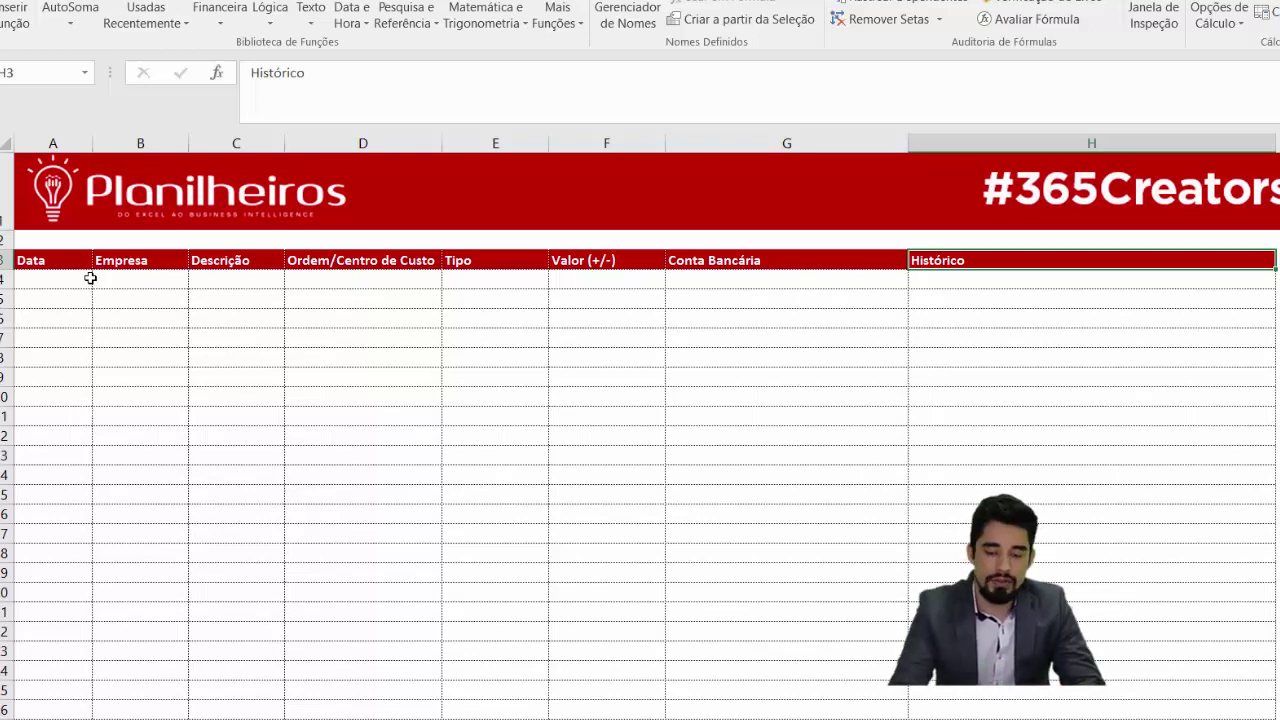
key("Left")
key("Left")
key("Left")
key("Left")
key("Left")
key("Left")
key("Left")
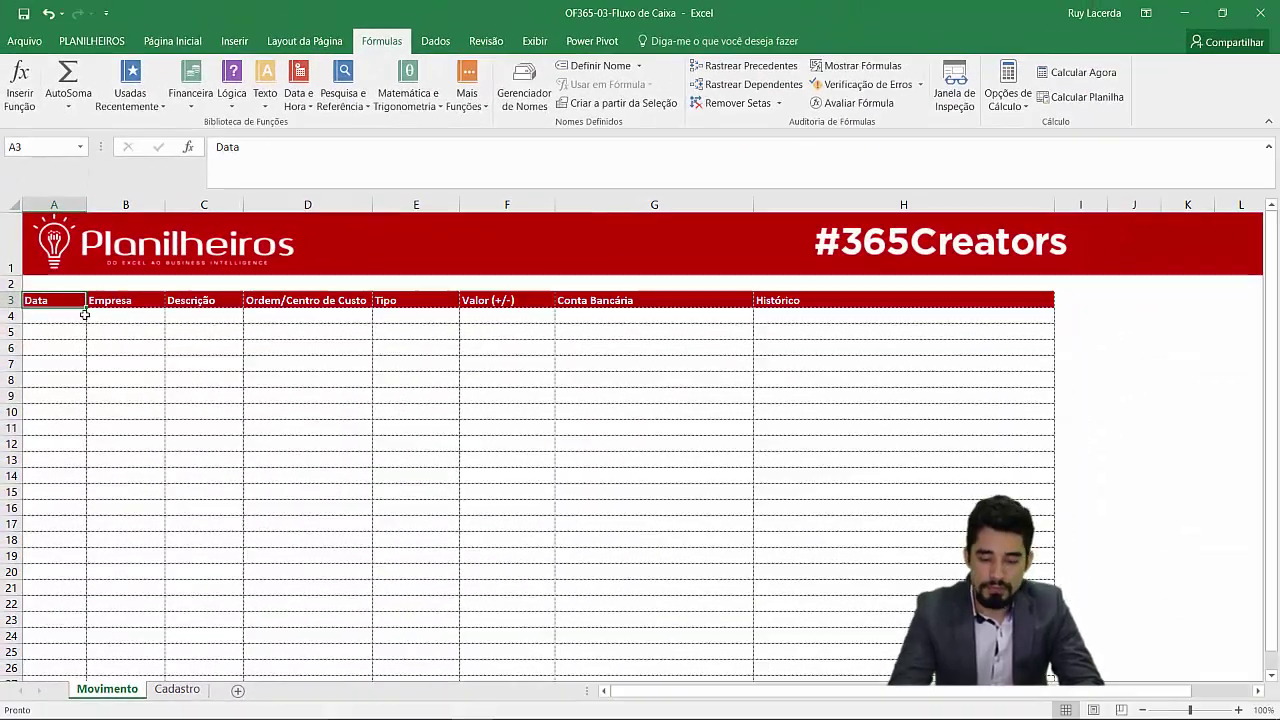
- Enter the sample dates 1.1.17, 10.1.2017 and 1/1/2017 in cells A4 to A6 of the Data column
key("Down")
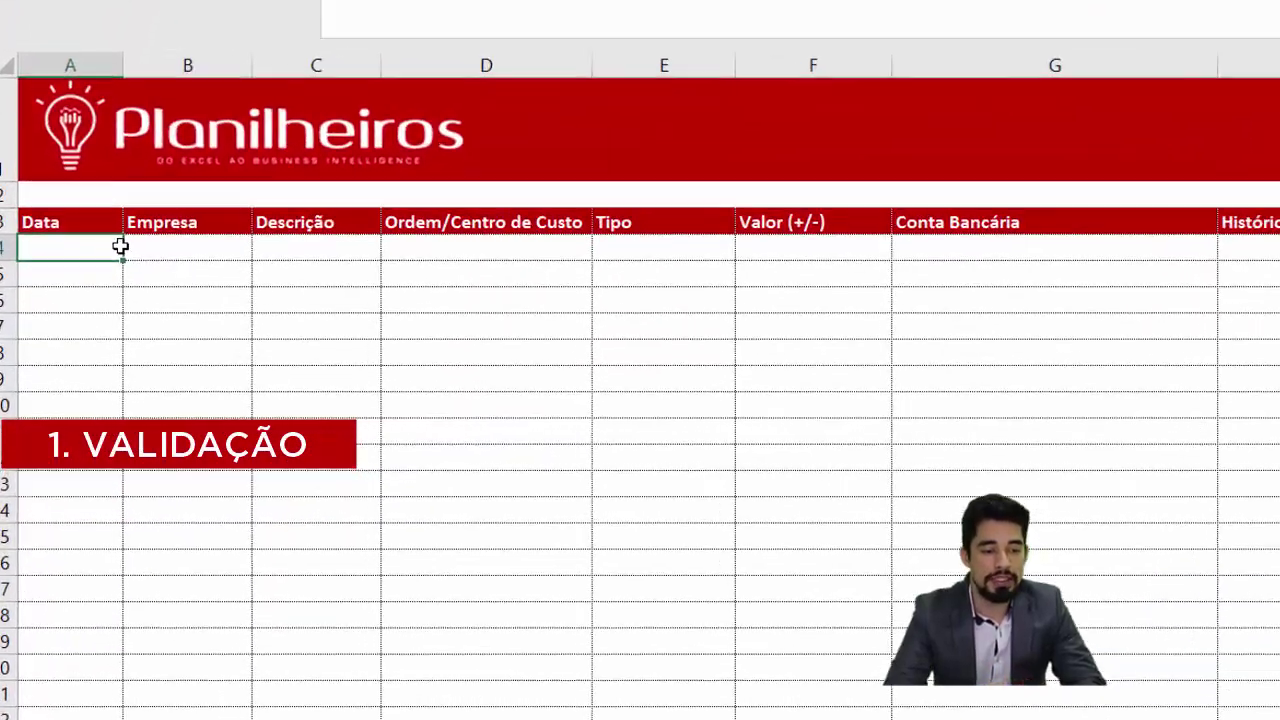
type("1.1.17")
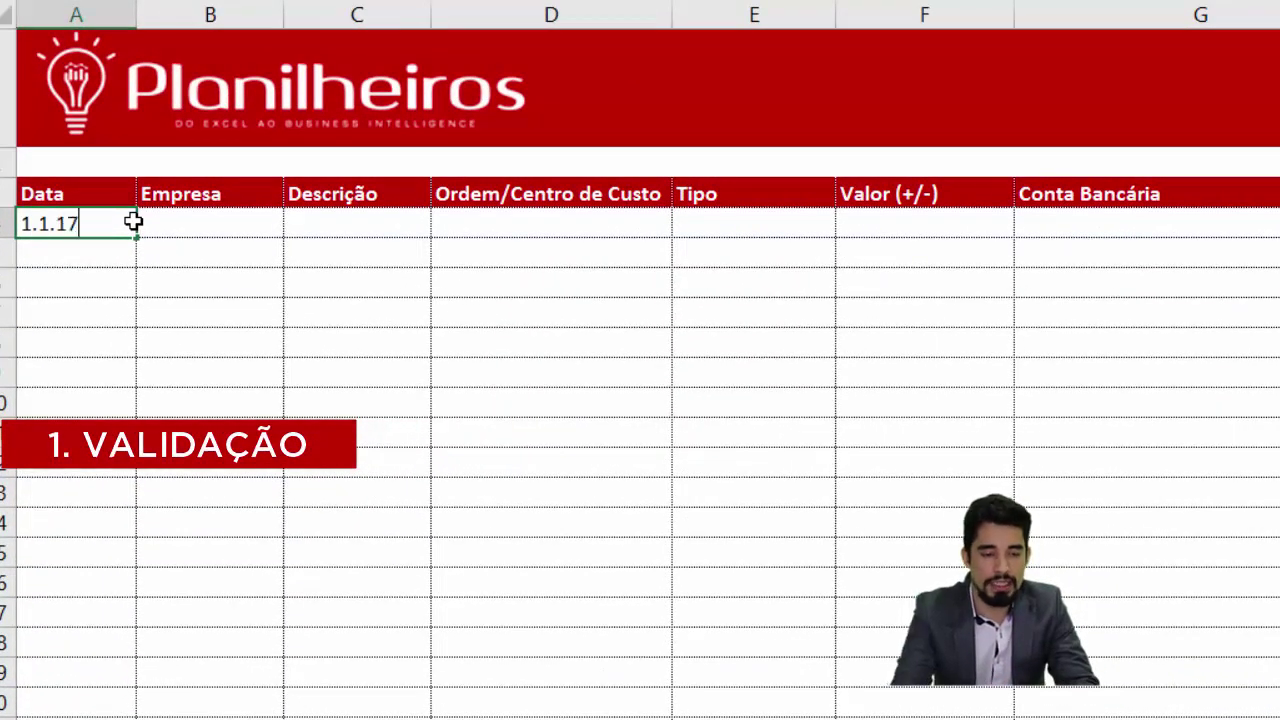
key("Return")
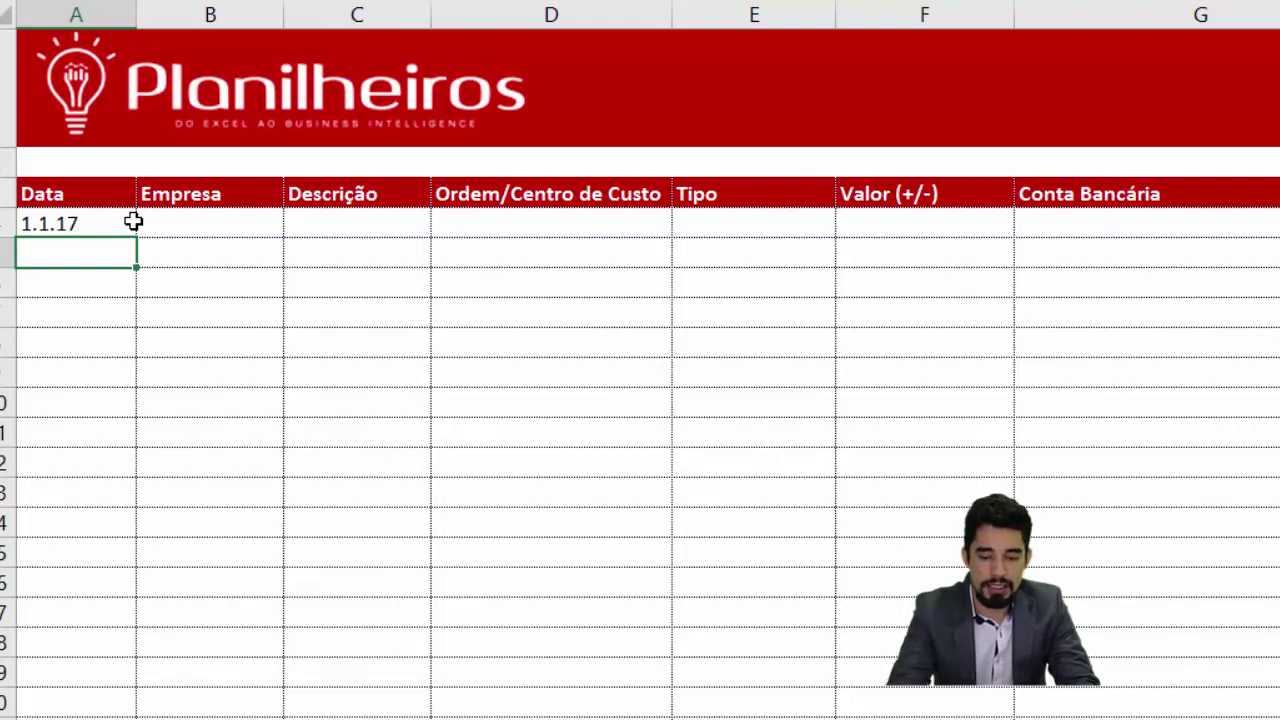
type("10.1.2017")
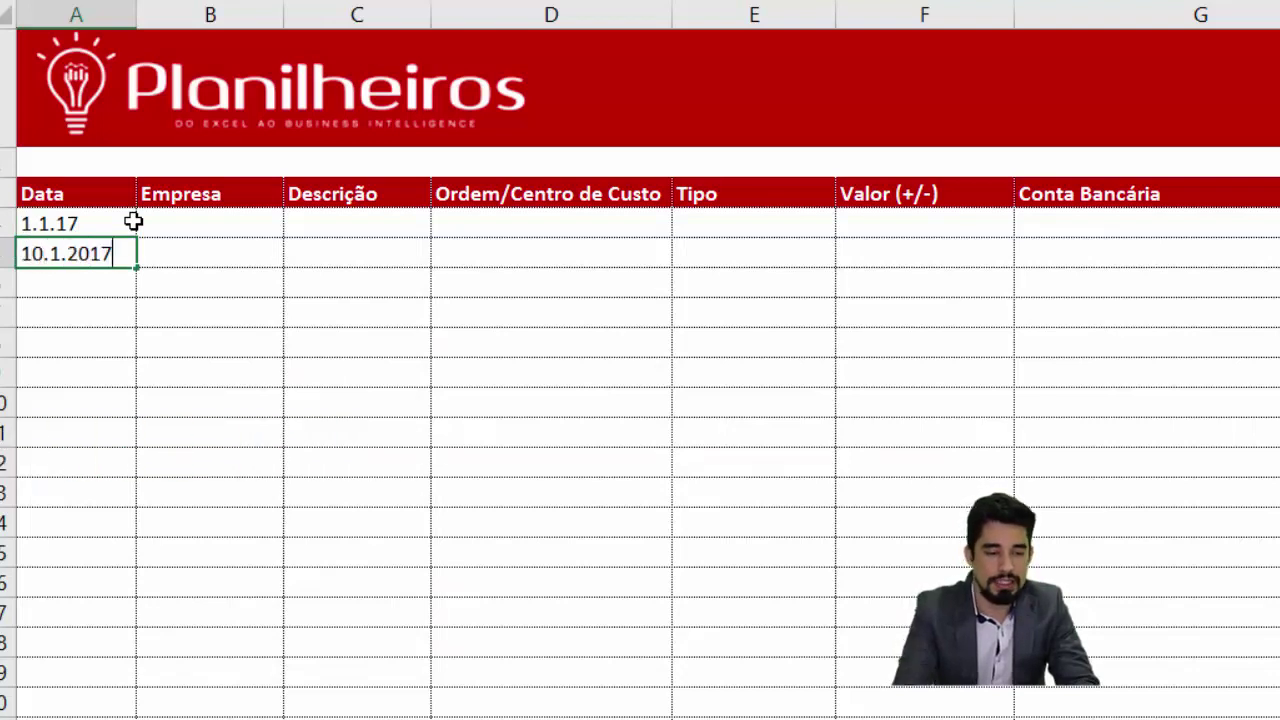
key("Return")
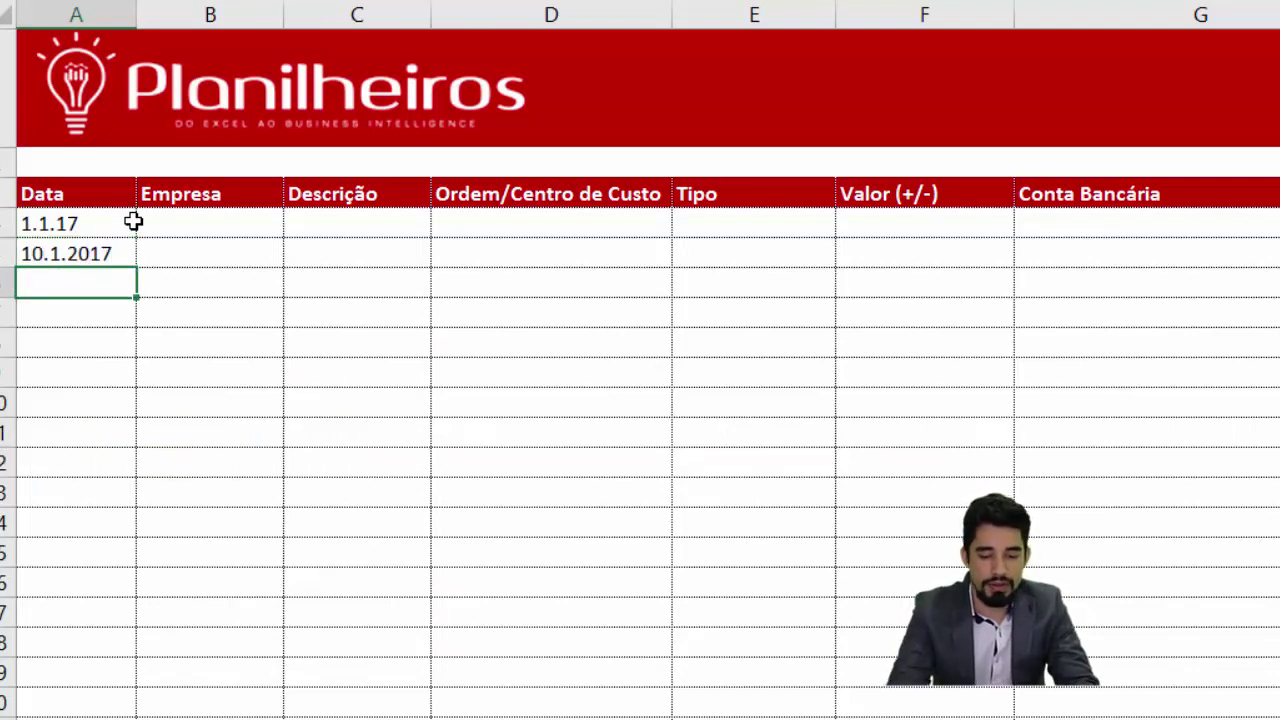
type("1/01/20")
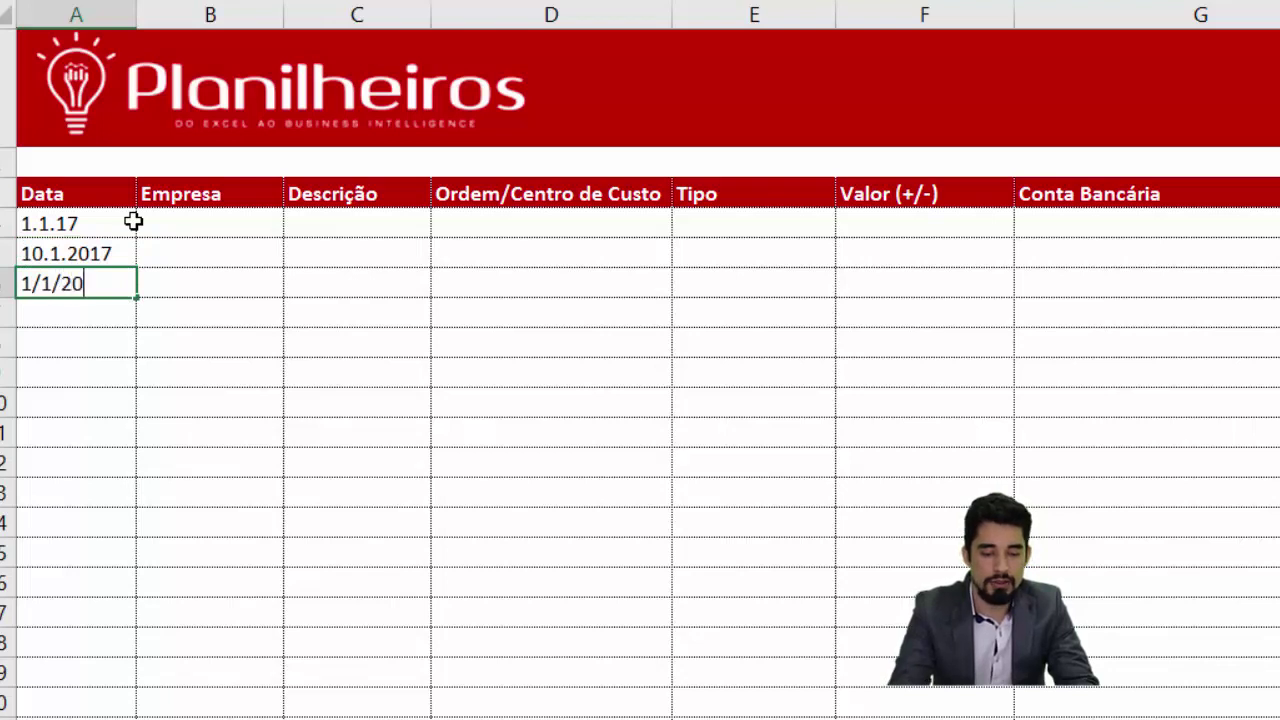
type("17")
key("Return")
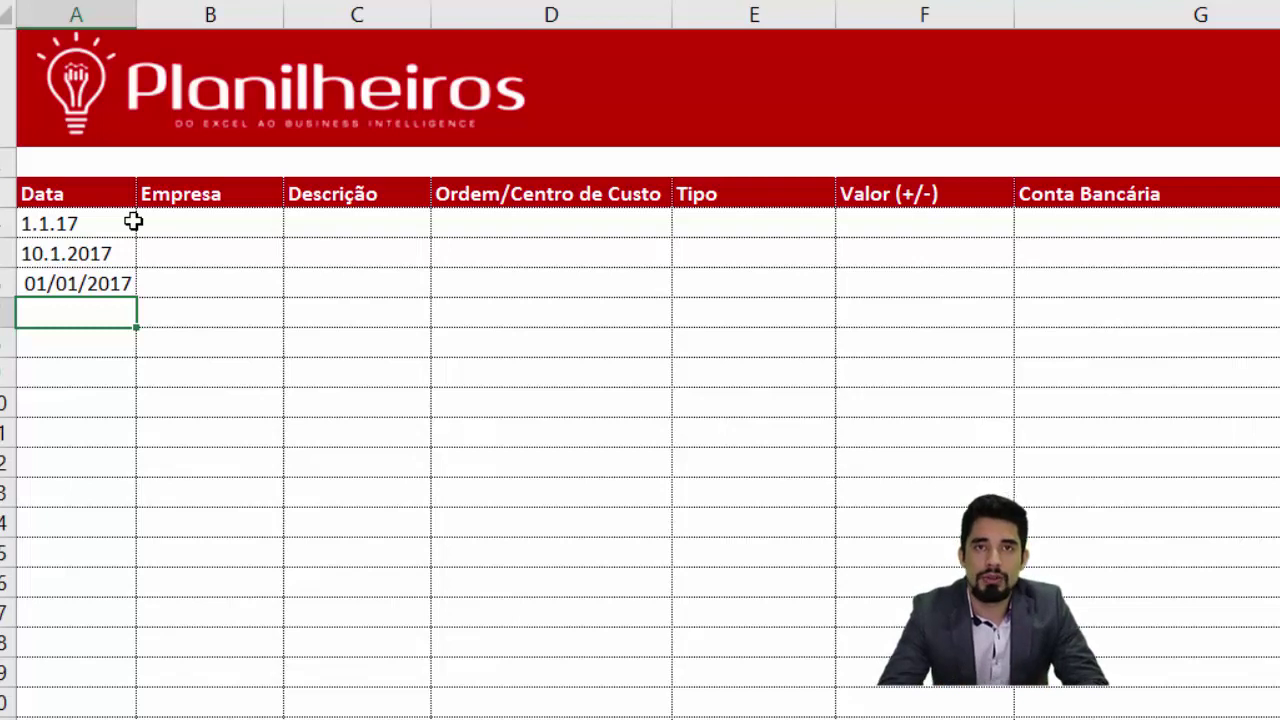
- Clear the three sample dates from cells A4 to A6
key("Up")
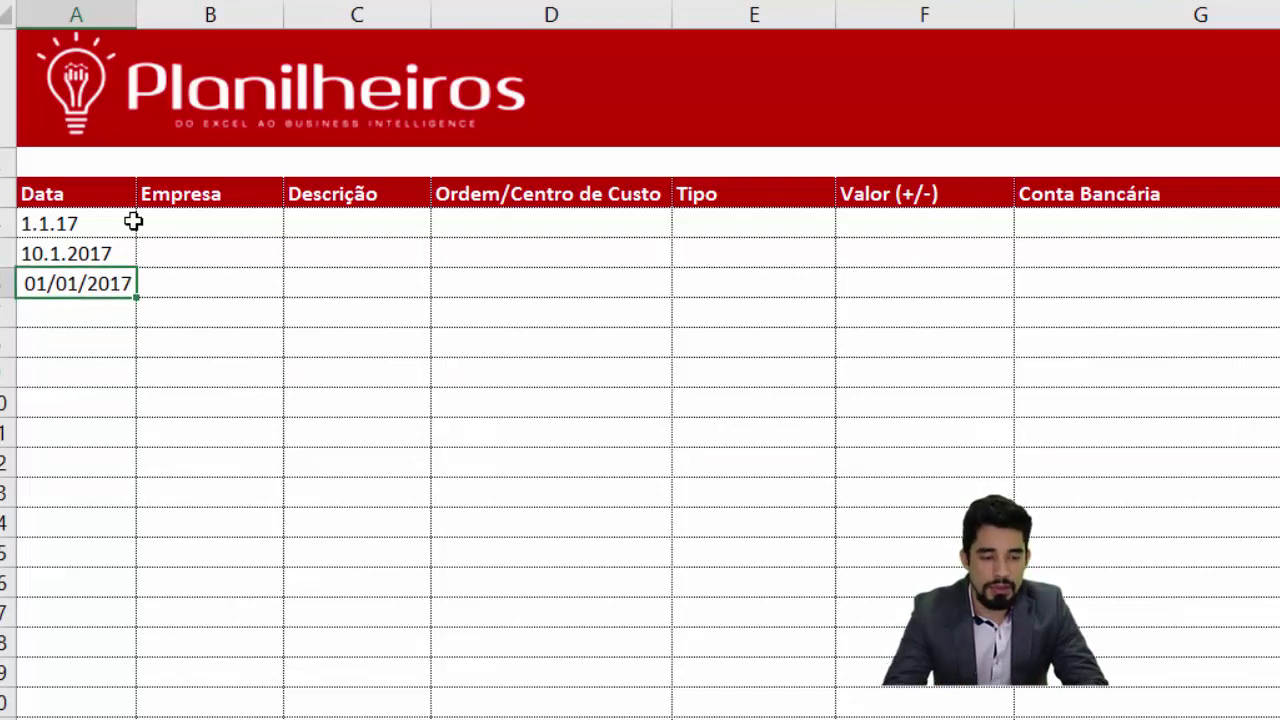
key("Up")
key("Up")
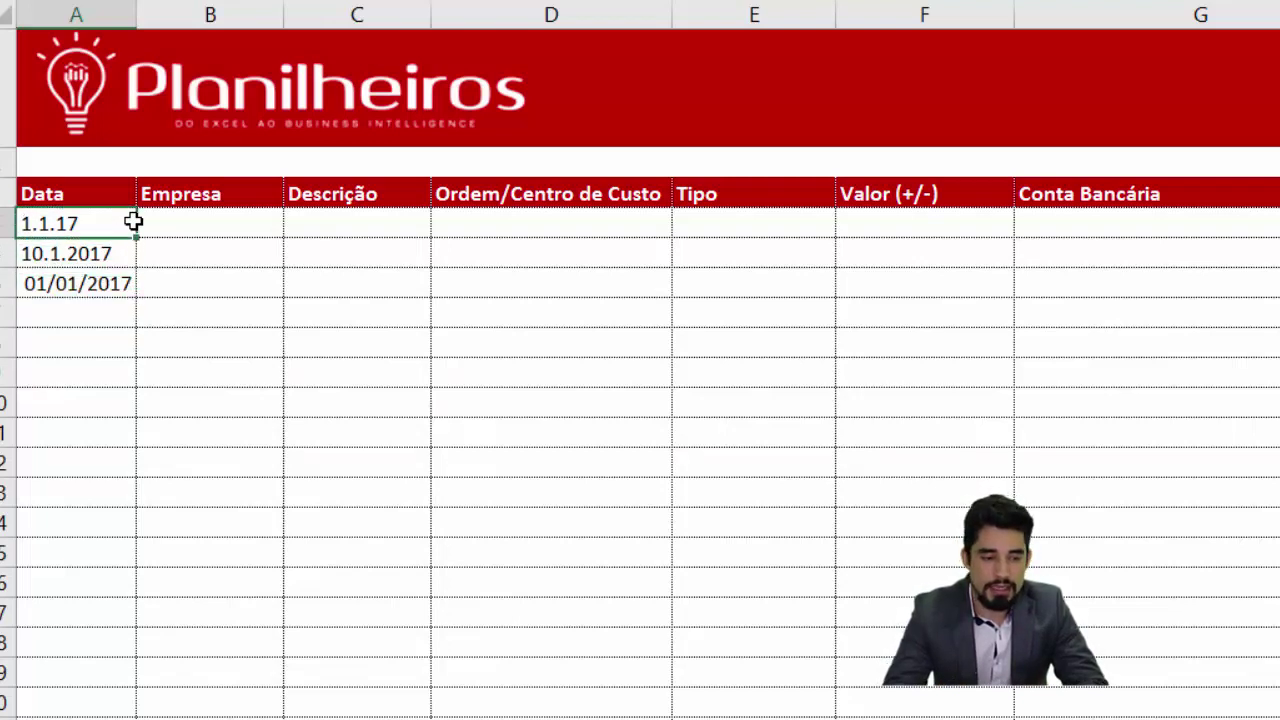
key("shift+Down")
key("shift+Down")
key("Delete")
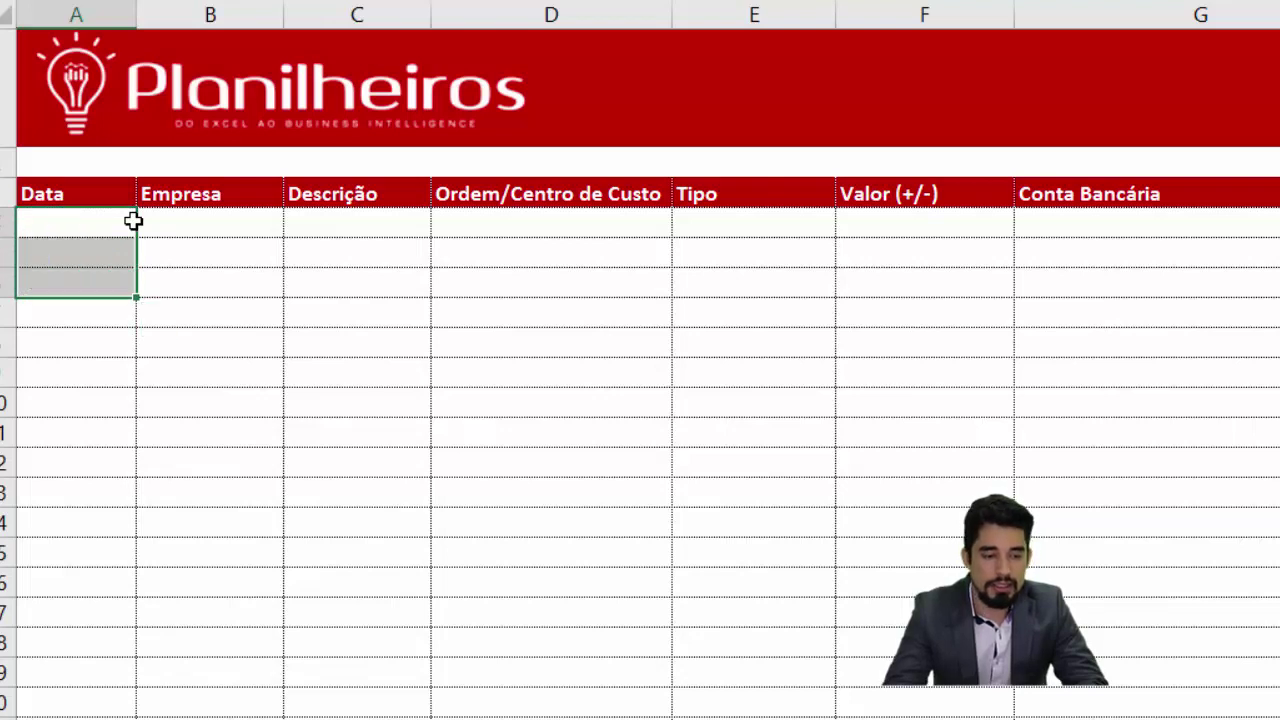
- Set up data validation for the Data column from A4 down to the sheet's last row, allowing only the Data (date) type
left_click(134, 221)
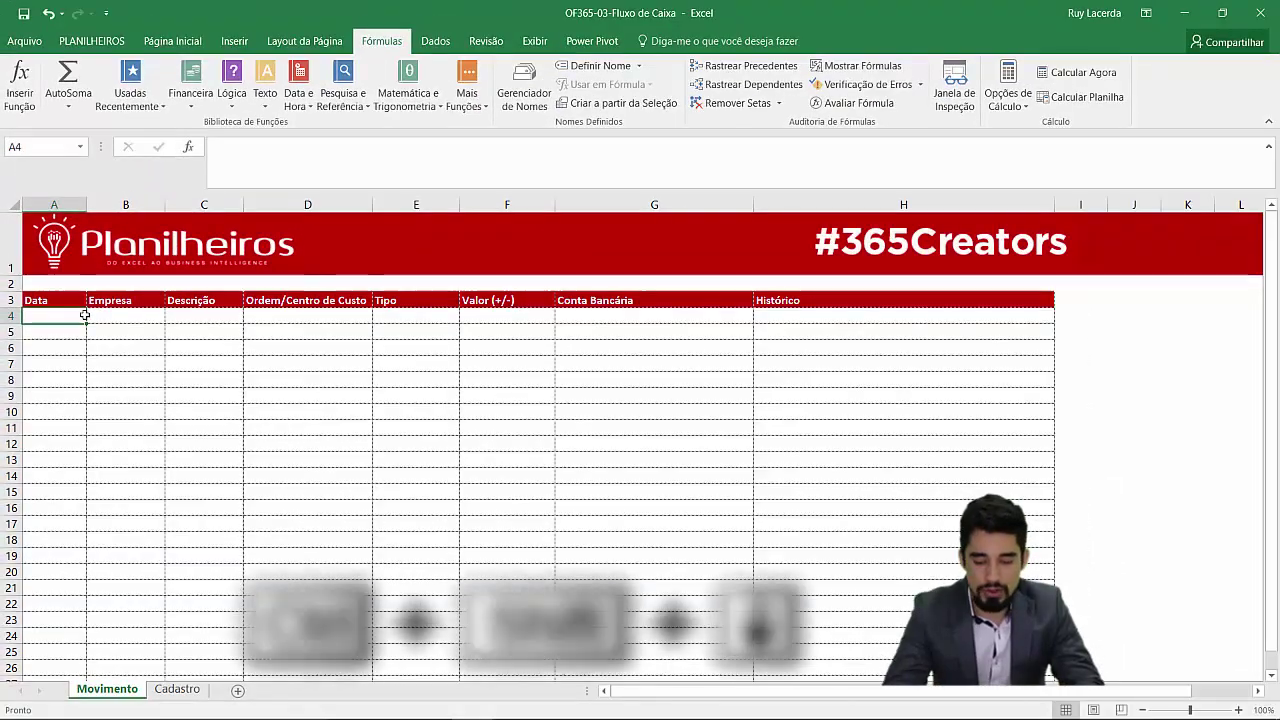
key("ctrl+shift+Down")
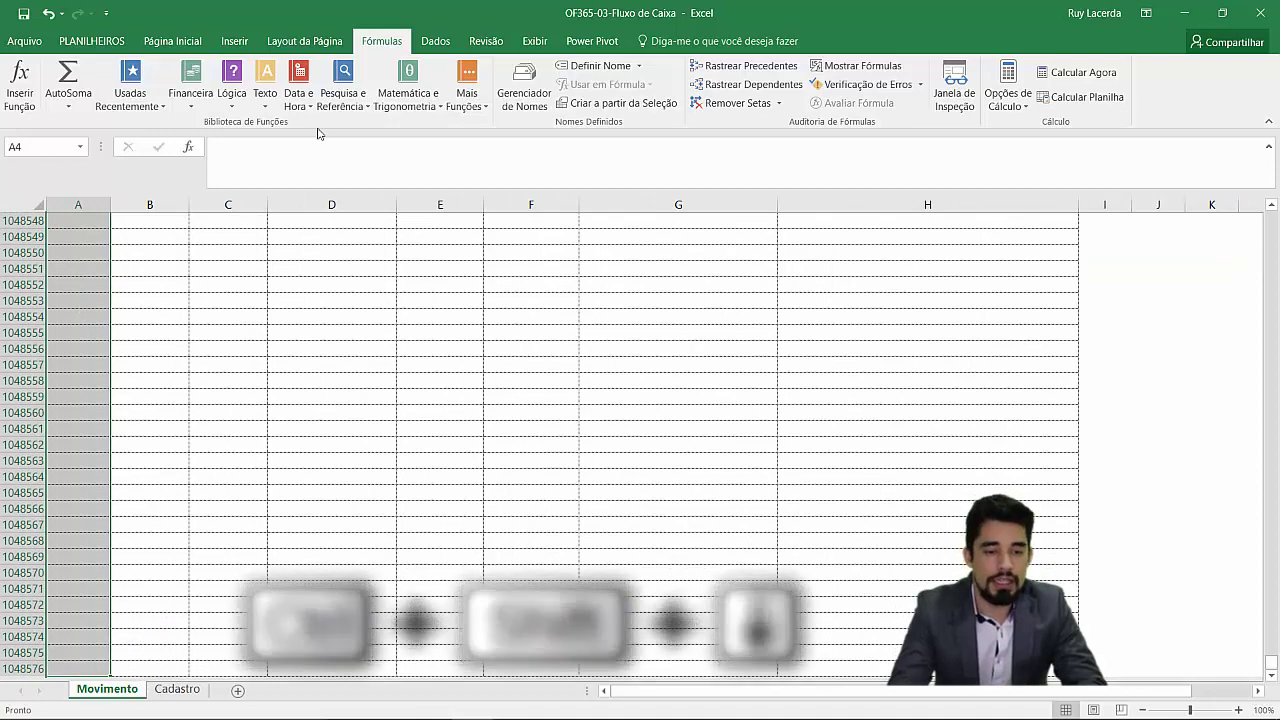
left_click(452, 39)
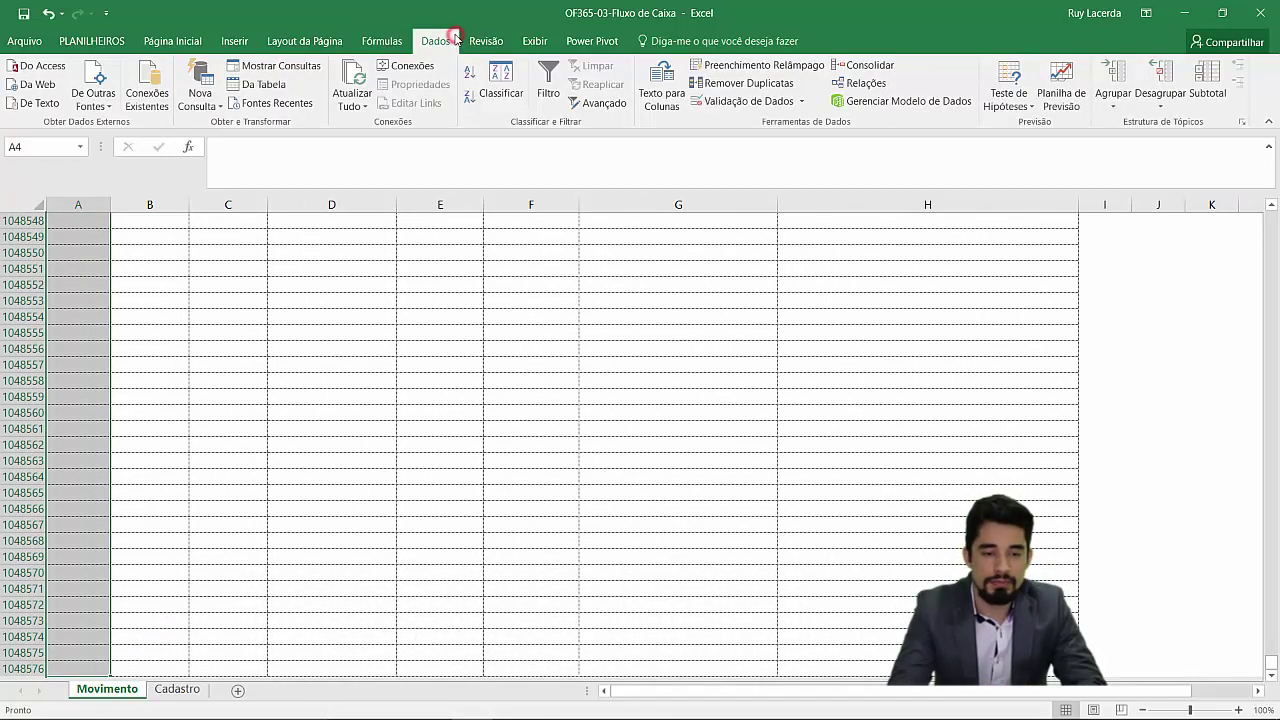
left_click(744, 104)
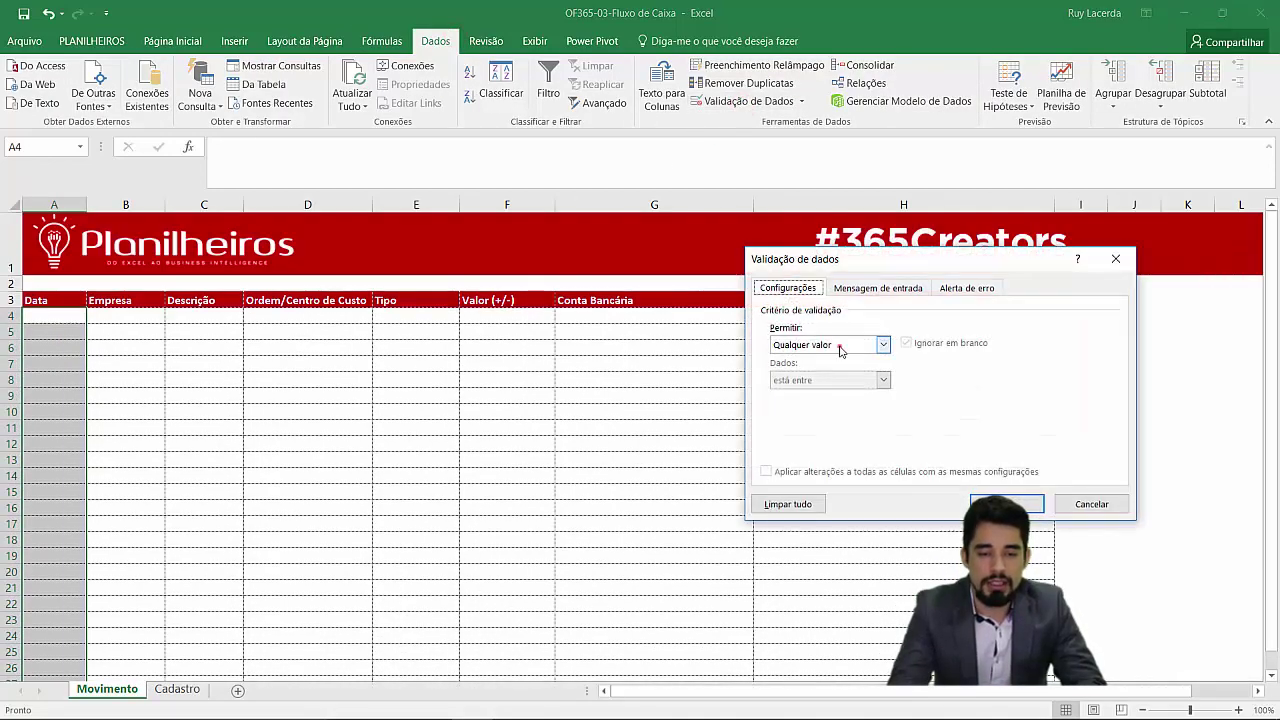
left_click(882, 344)
left_click(801, 406)
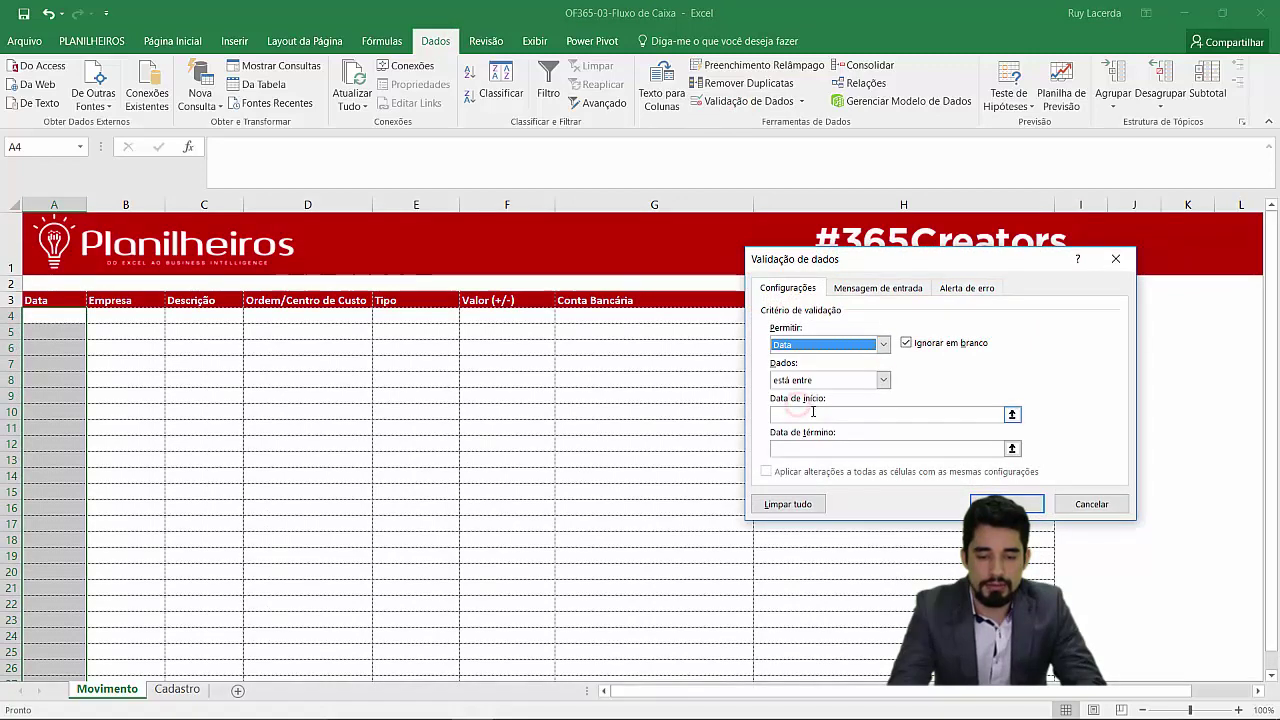
- Restrict the accepted dates to between 01/01/2000 and 31/12/2050 and apply the validation rule
type("0")
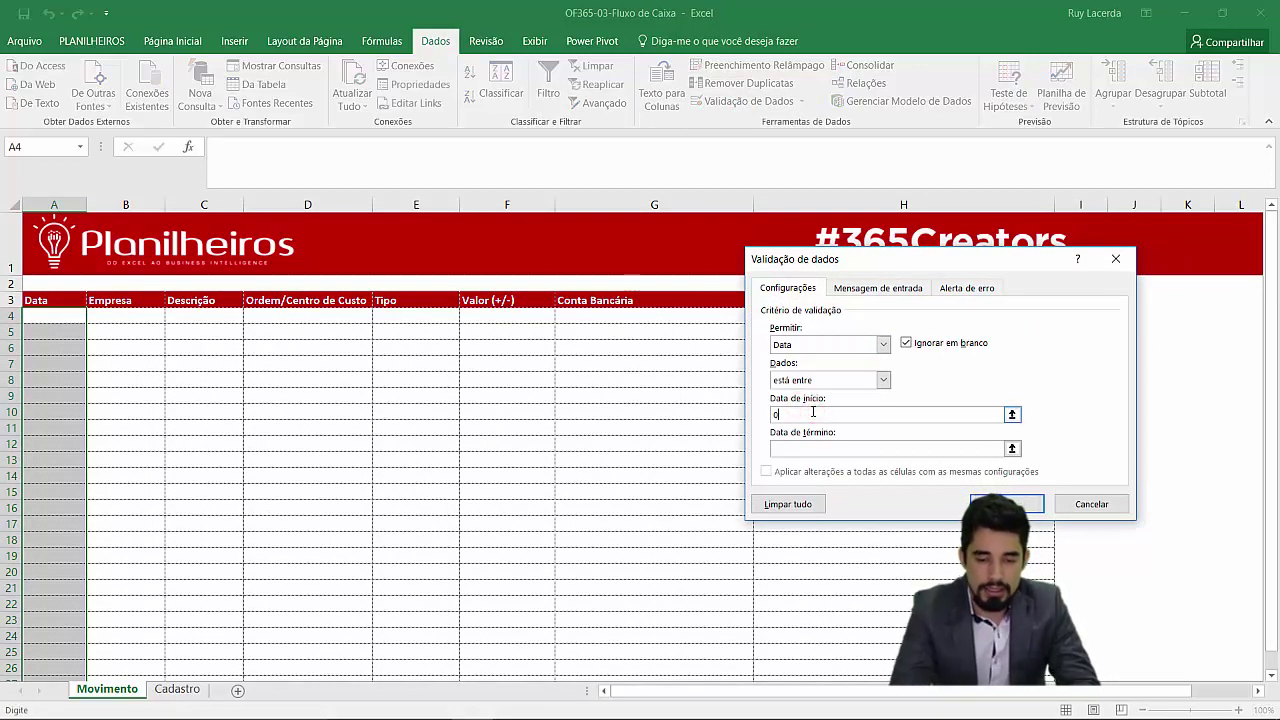
type("1/0")
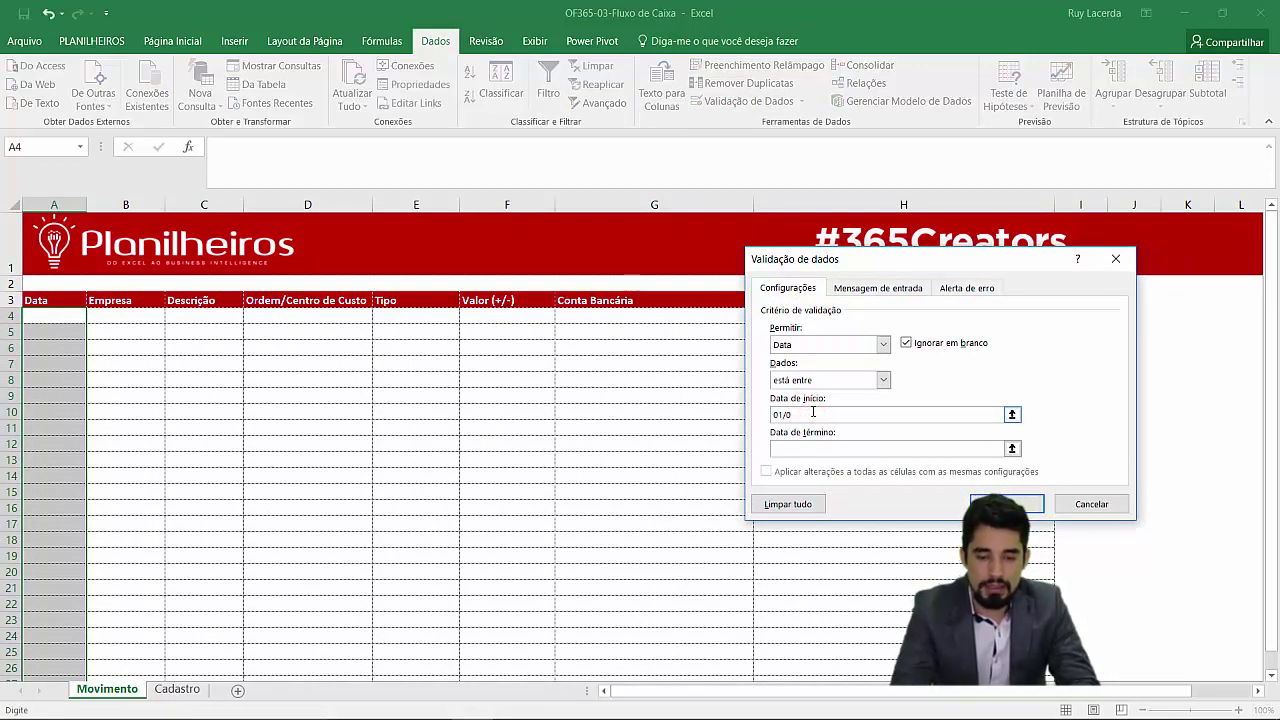
type("1/2000")
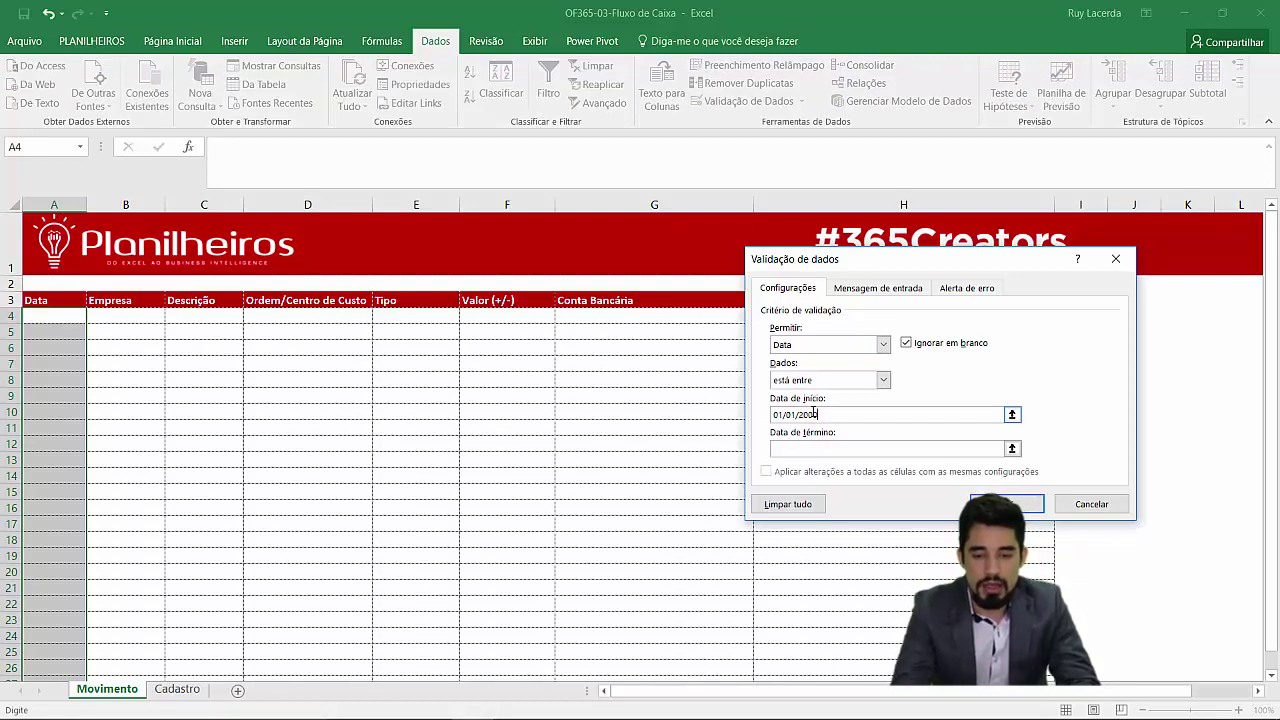
key("Tab")
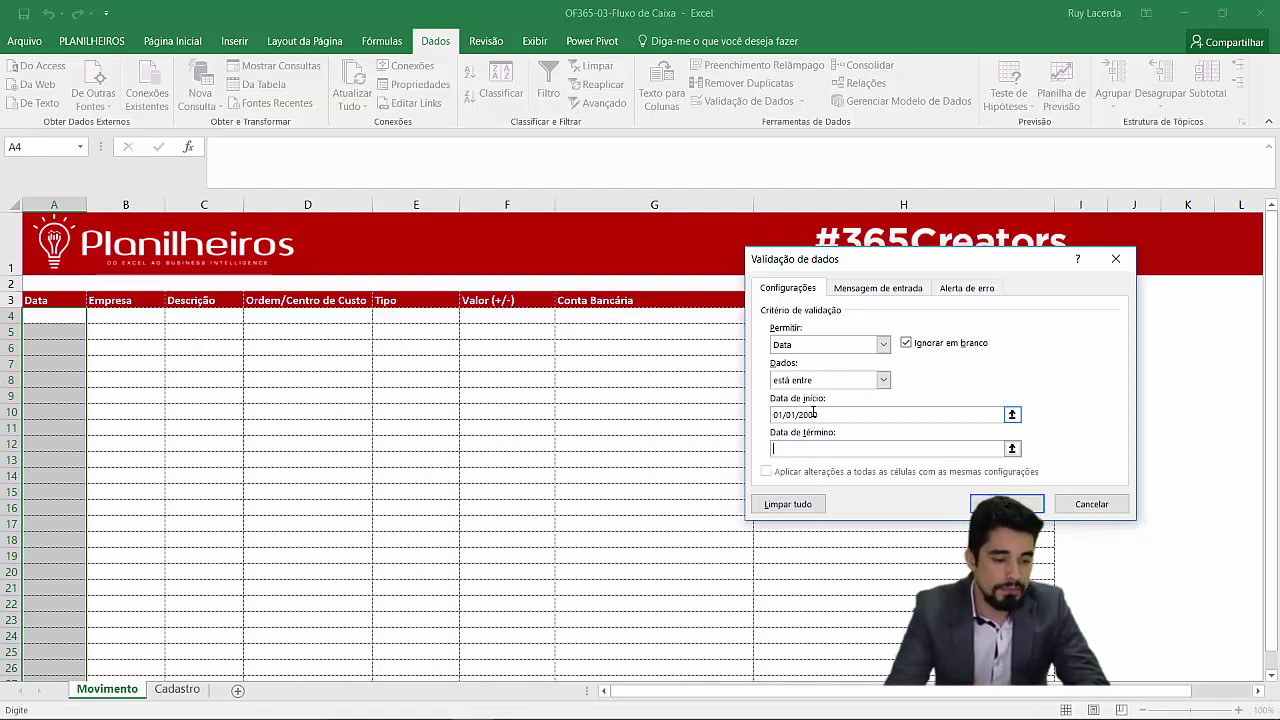
left_click(821, 446)
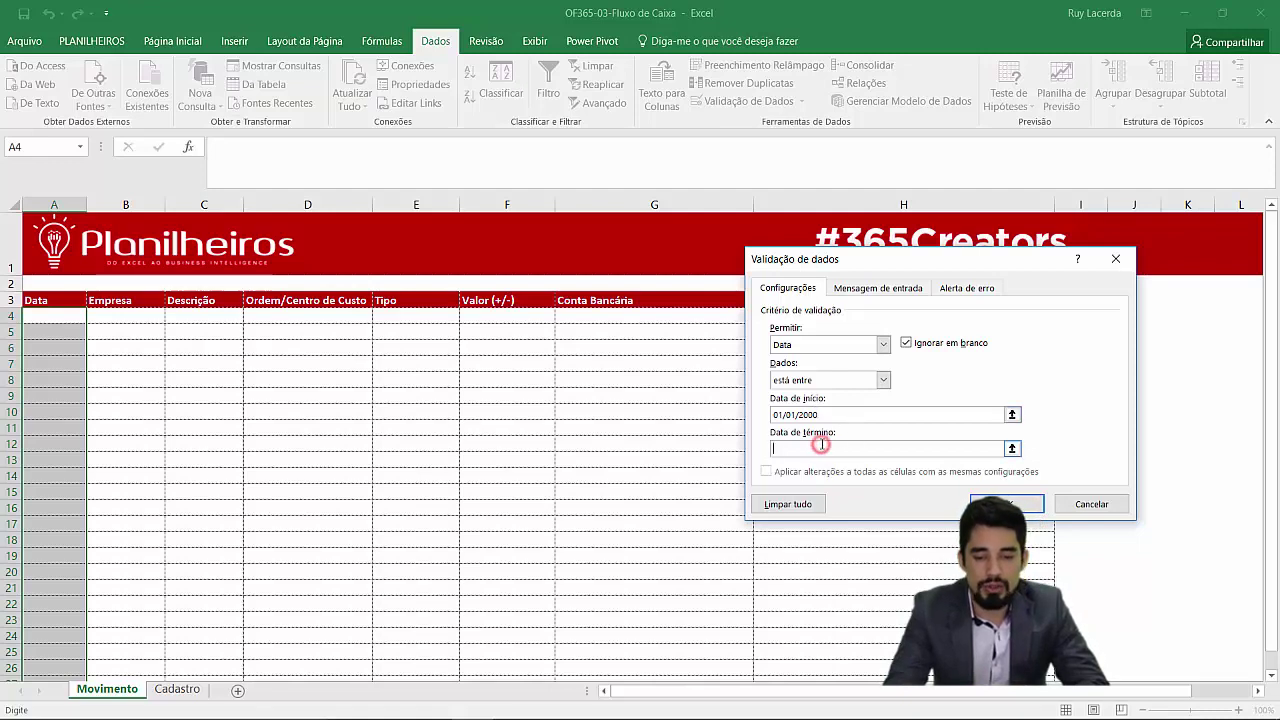
type("31/12/20")
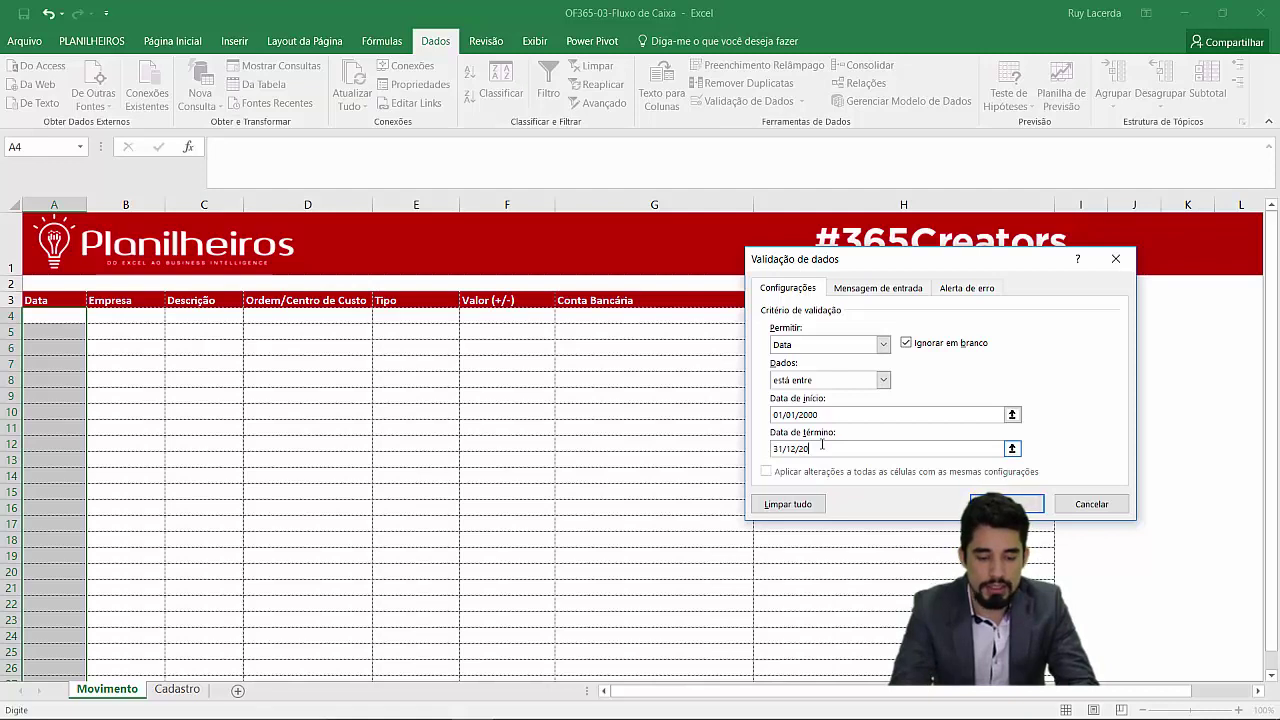
type("50")
left_click(978, 503)
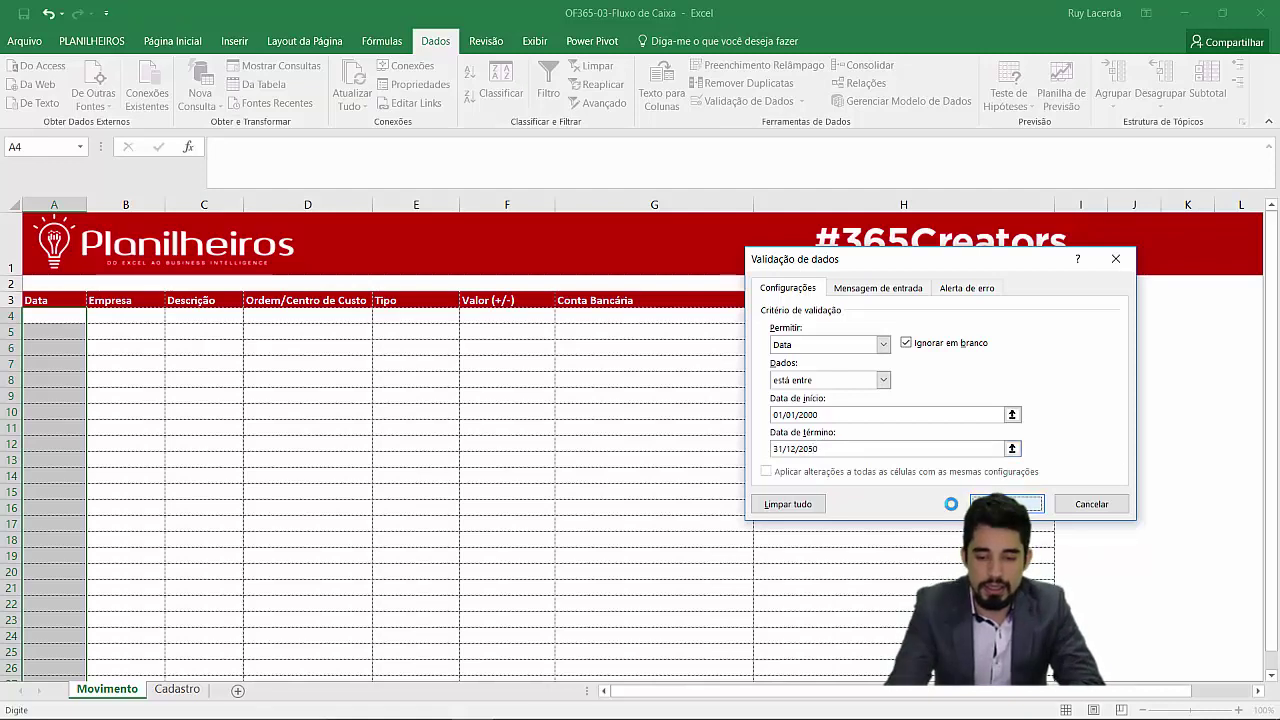
- Test the date validation by trying to enter 1.1.17 in cell A6, and cancel the entry
left_click(50, 349)
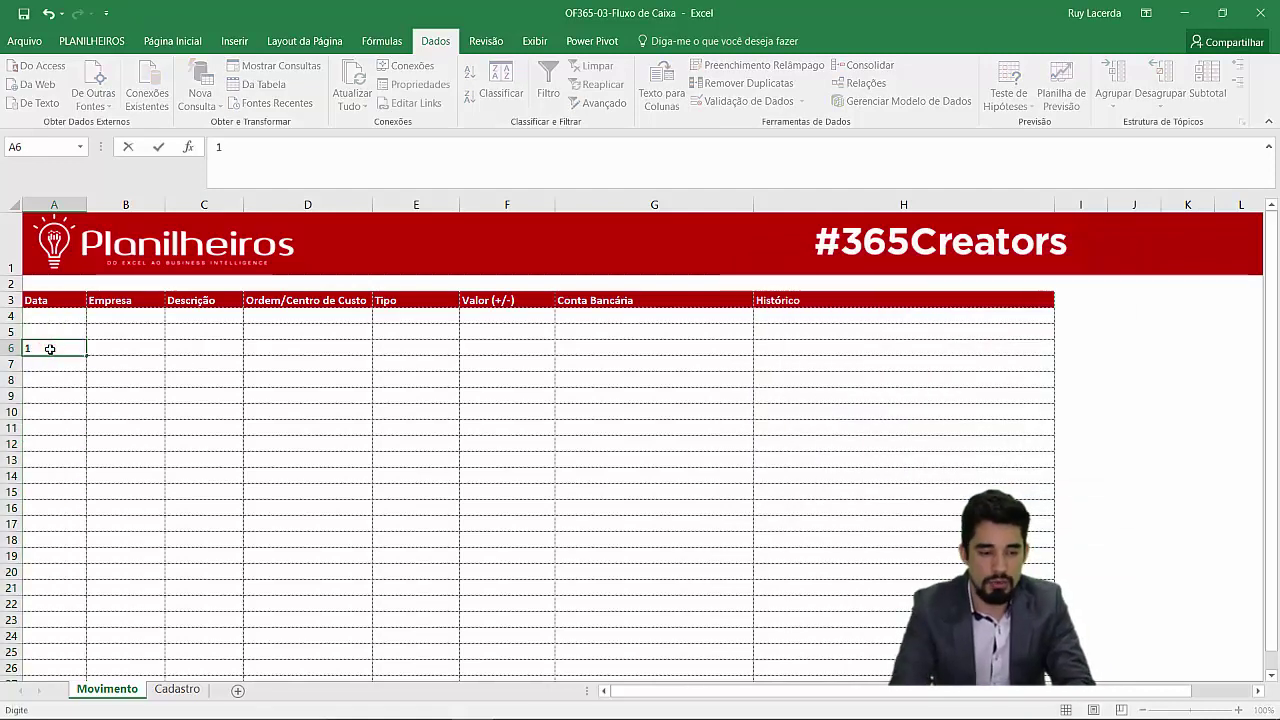
type("1.1.17")
key("Return")
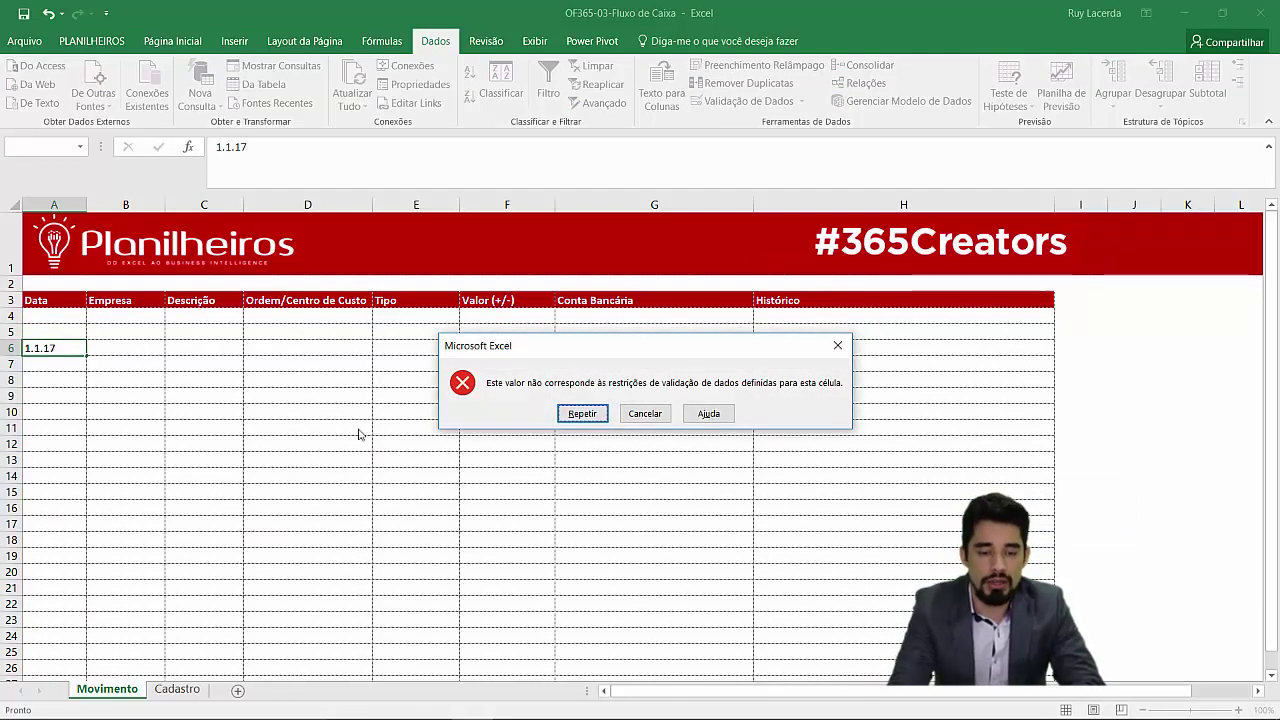
left_click(629, 414)
- Name the Empresa company list in cells A4 to A8 of the Cadastro sheet "empresa"
left_click(122, 318)
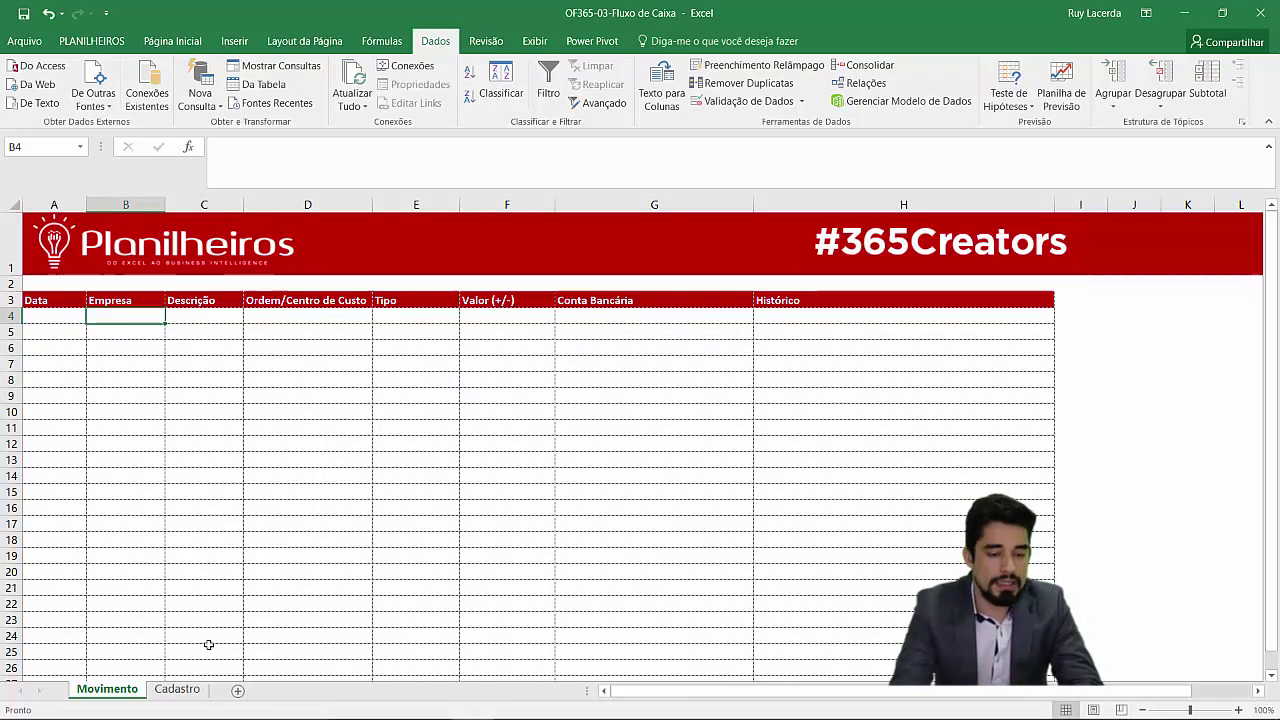
left_click(193, 690)
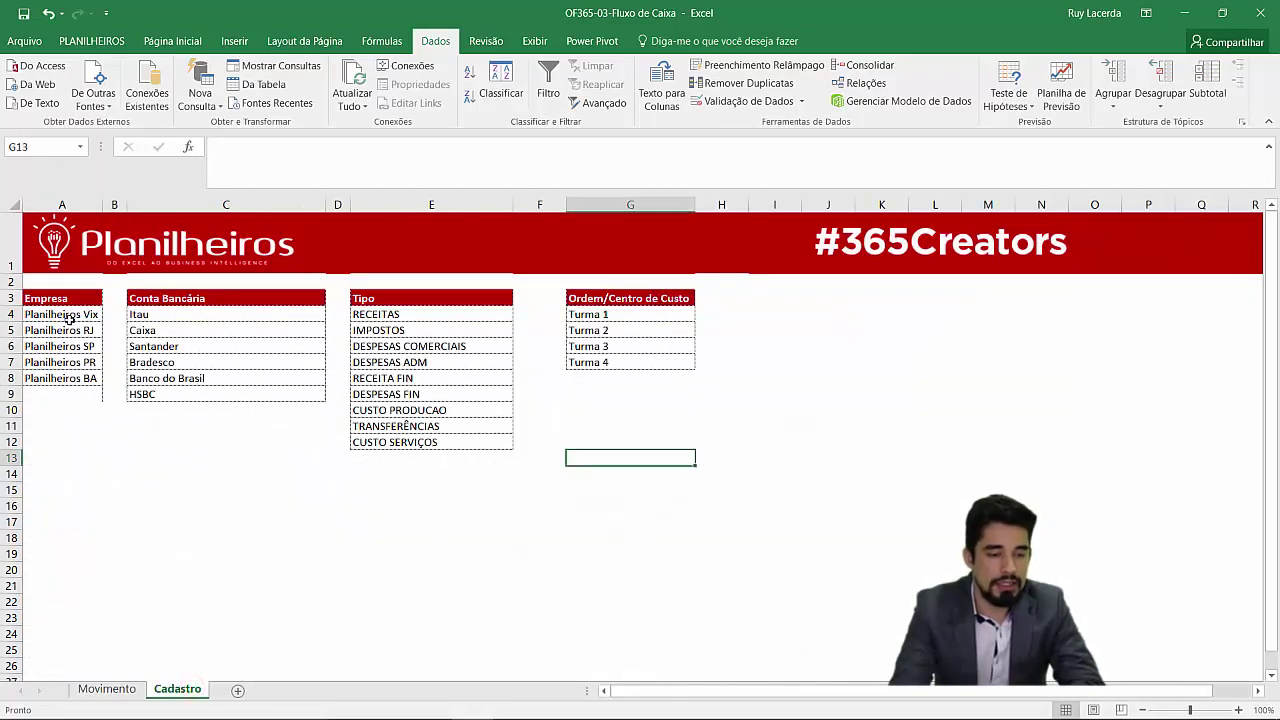
left_click_drag(66, 316, 66, 378)
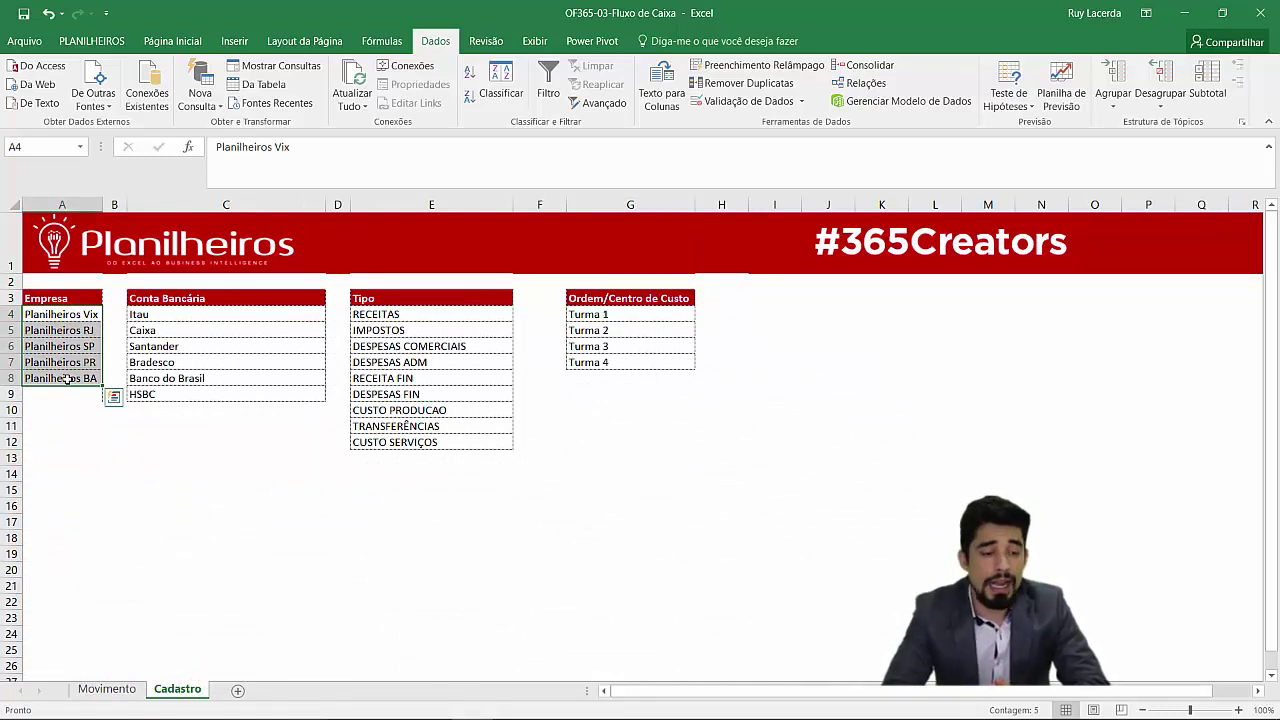
left_click_drag(55, 314, 49, 378)
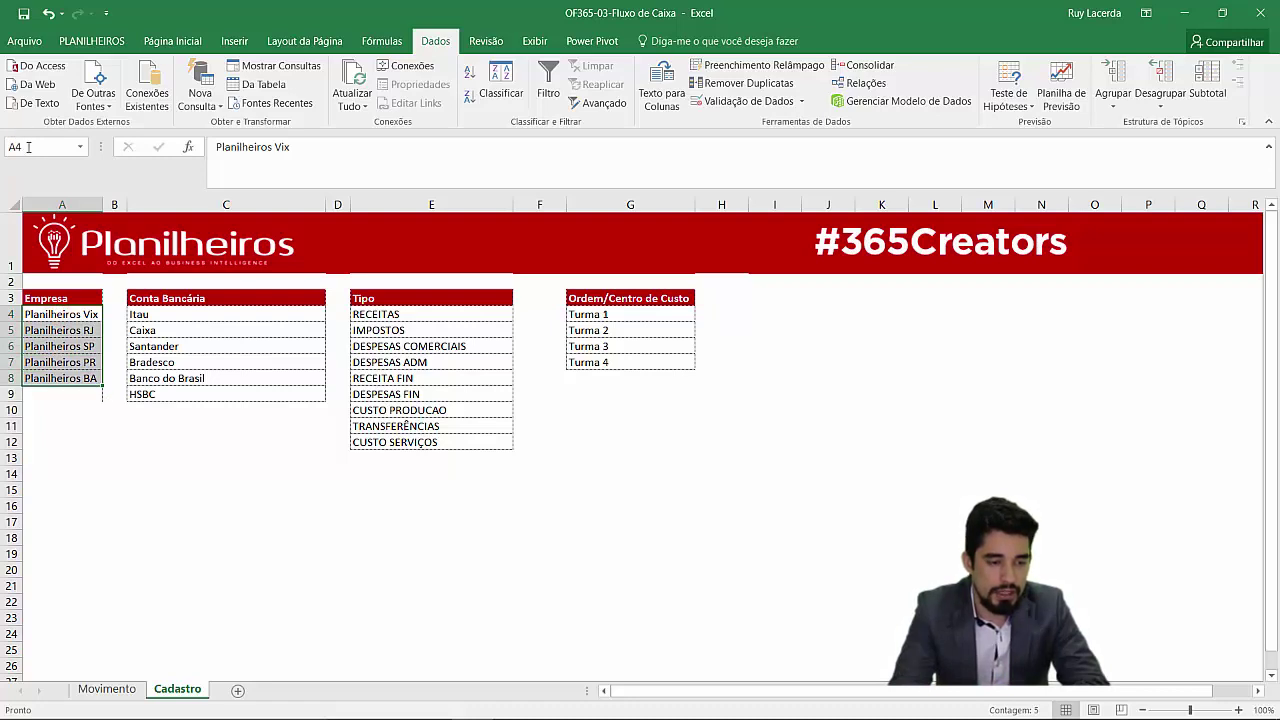
left_click(28, 147)
type("e")
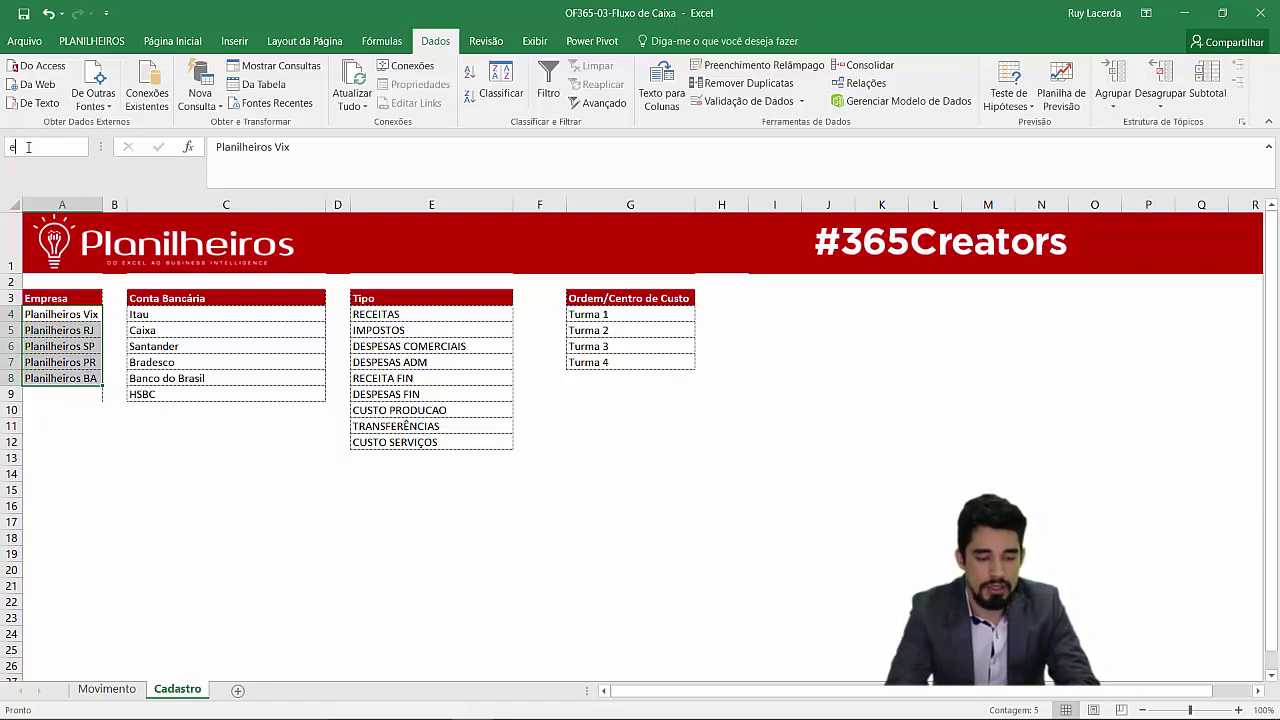
type("mpresa")
key("Return")
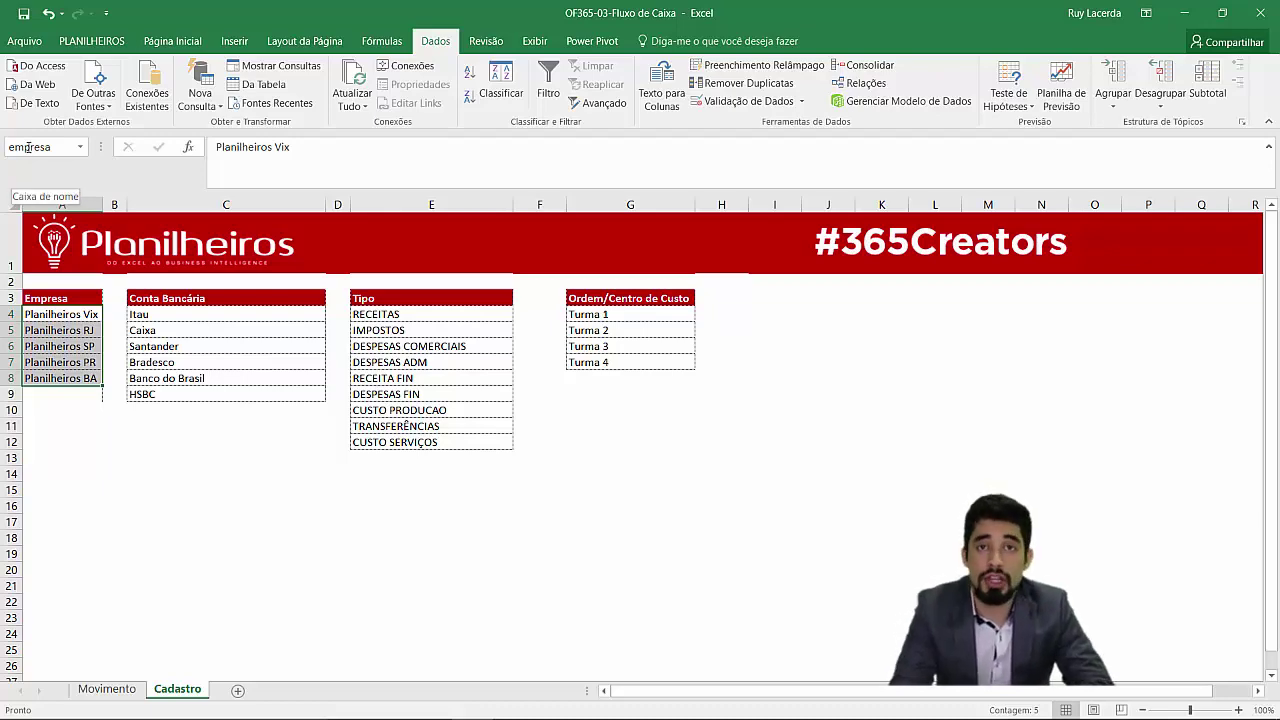
- Apply list validation with source =empresa to the Empresa column of the Movimento sheet, from B4 down to the last row
left_click(100, 689)
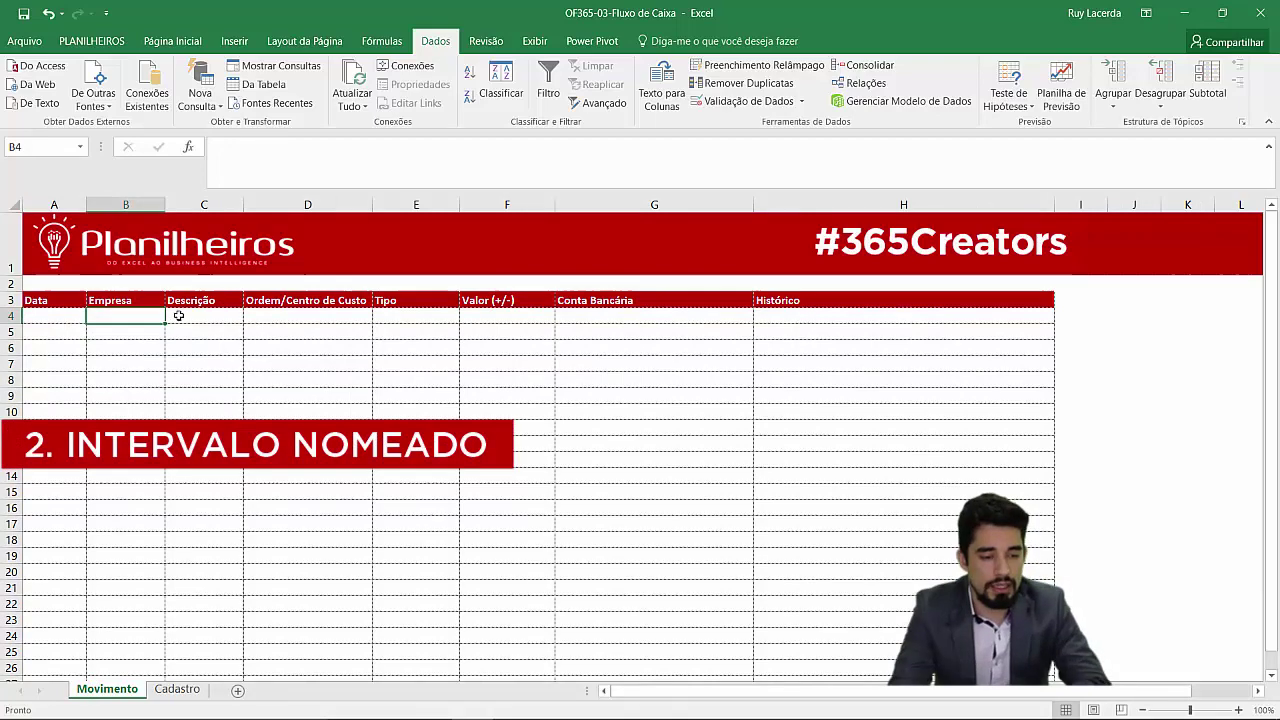
key("ctrl+shift+Down")
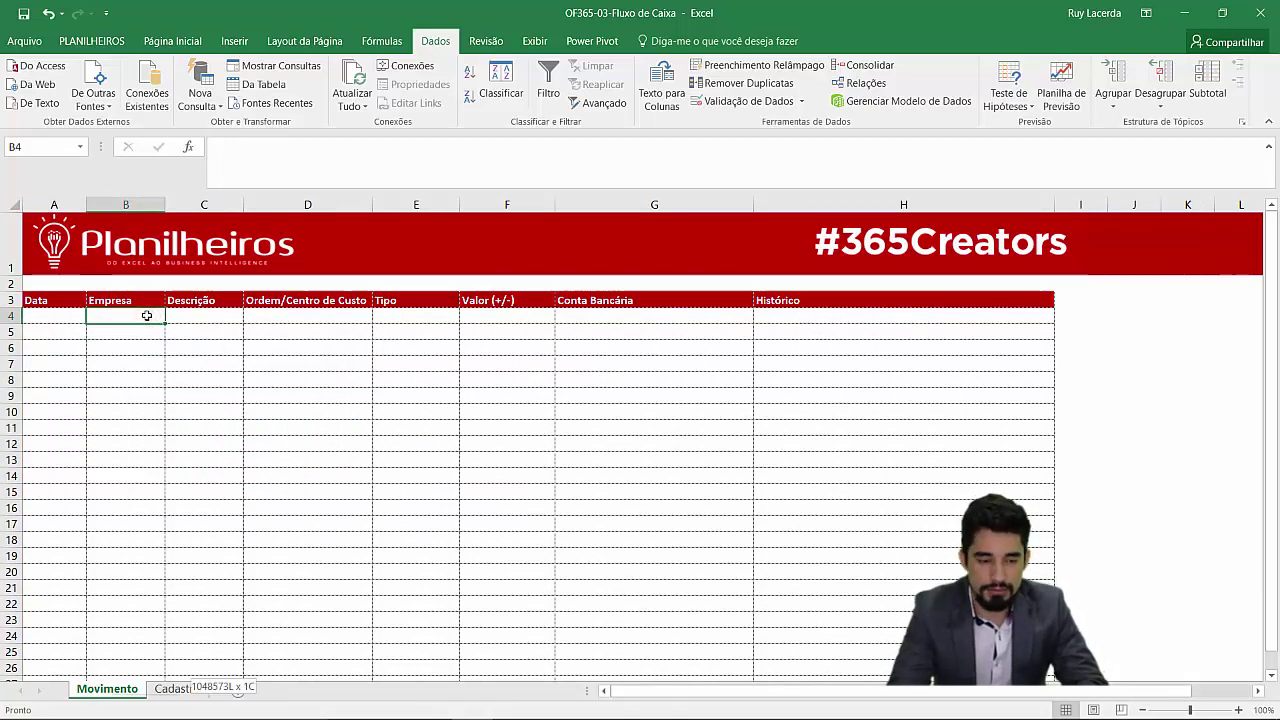
left_click(724, 102)
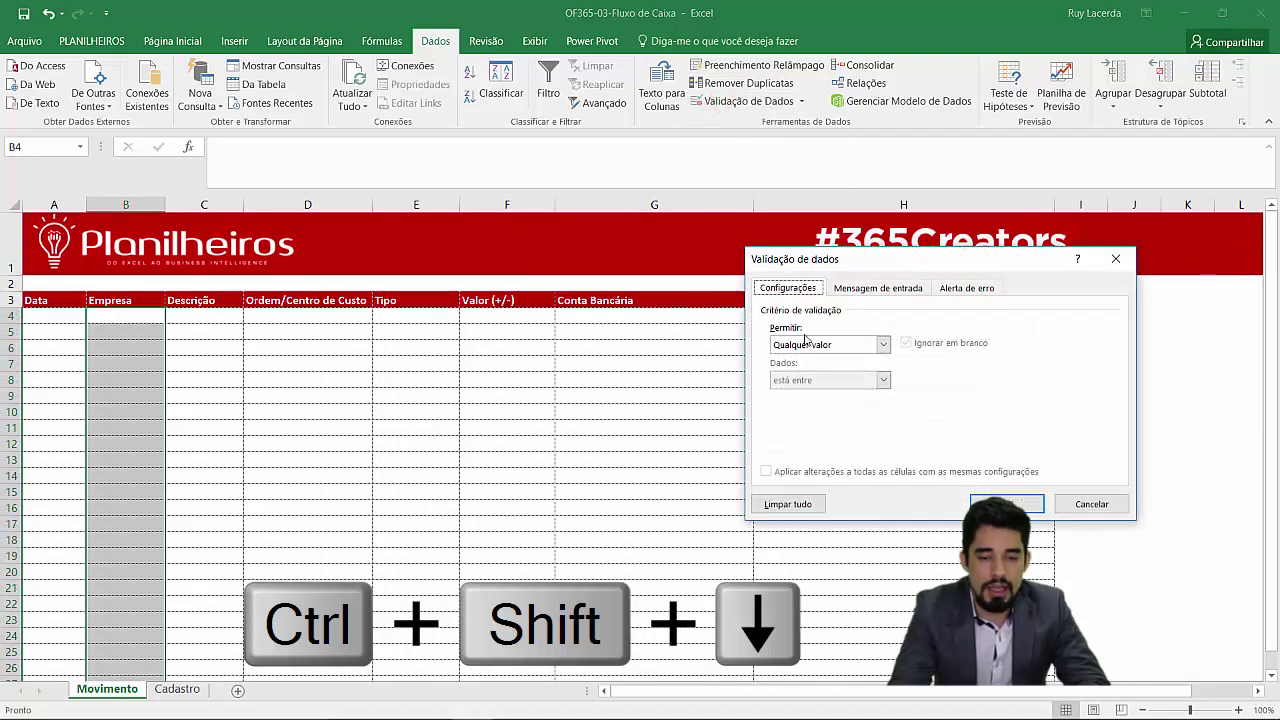
left_click(812, 343)
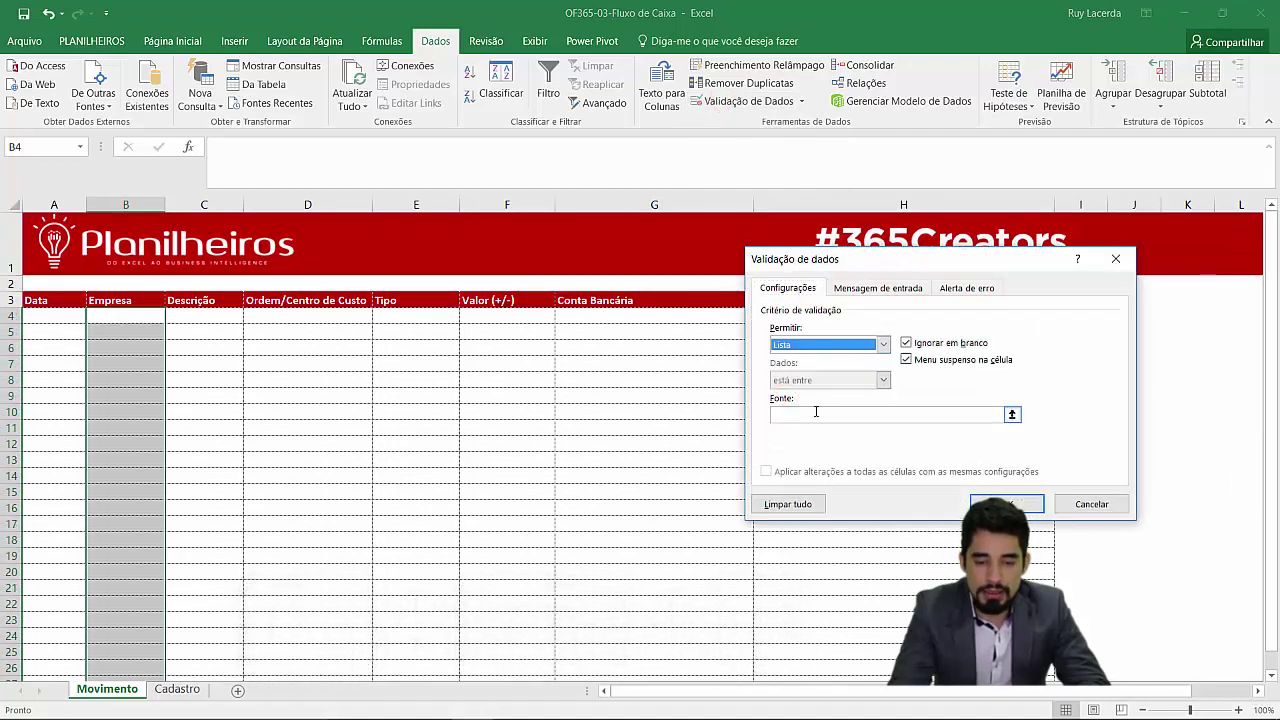
left_click(814, 413)
type("=empresa")
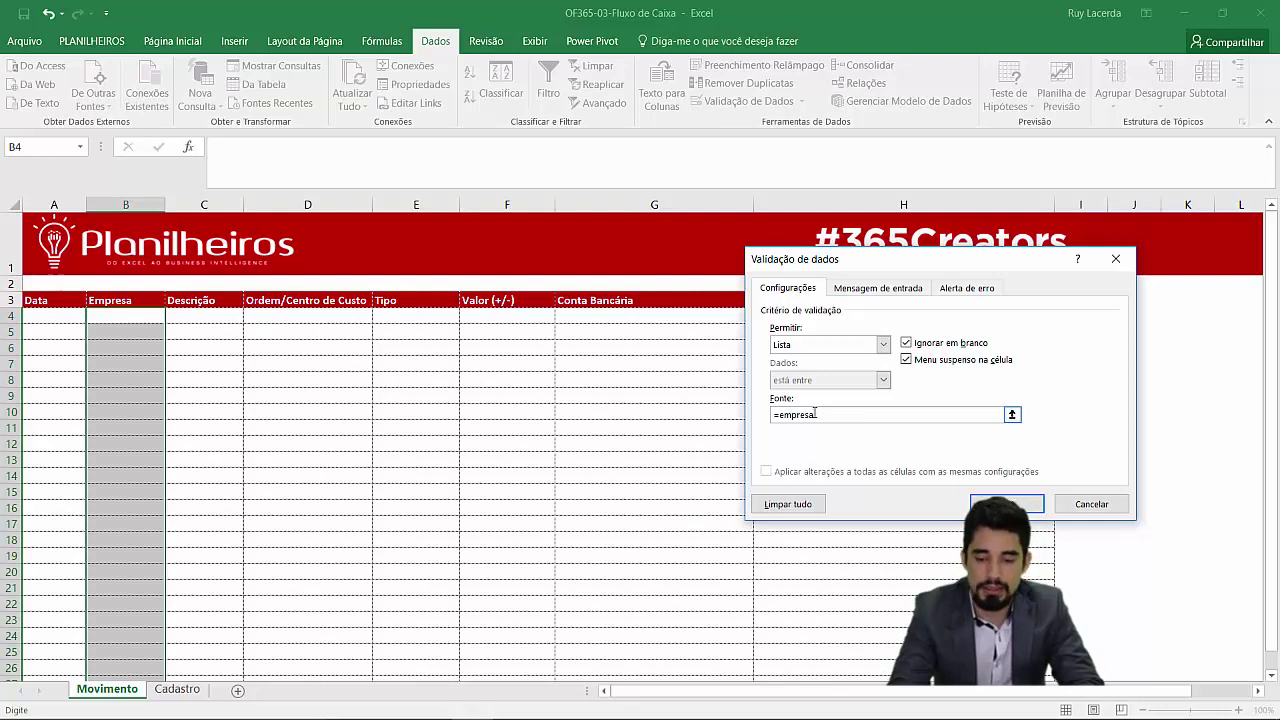
key("Return")
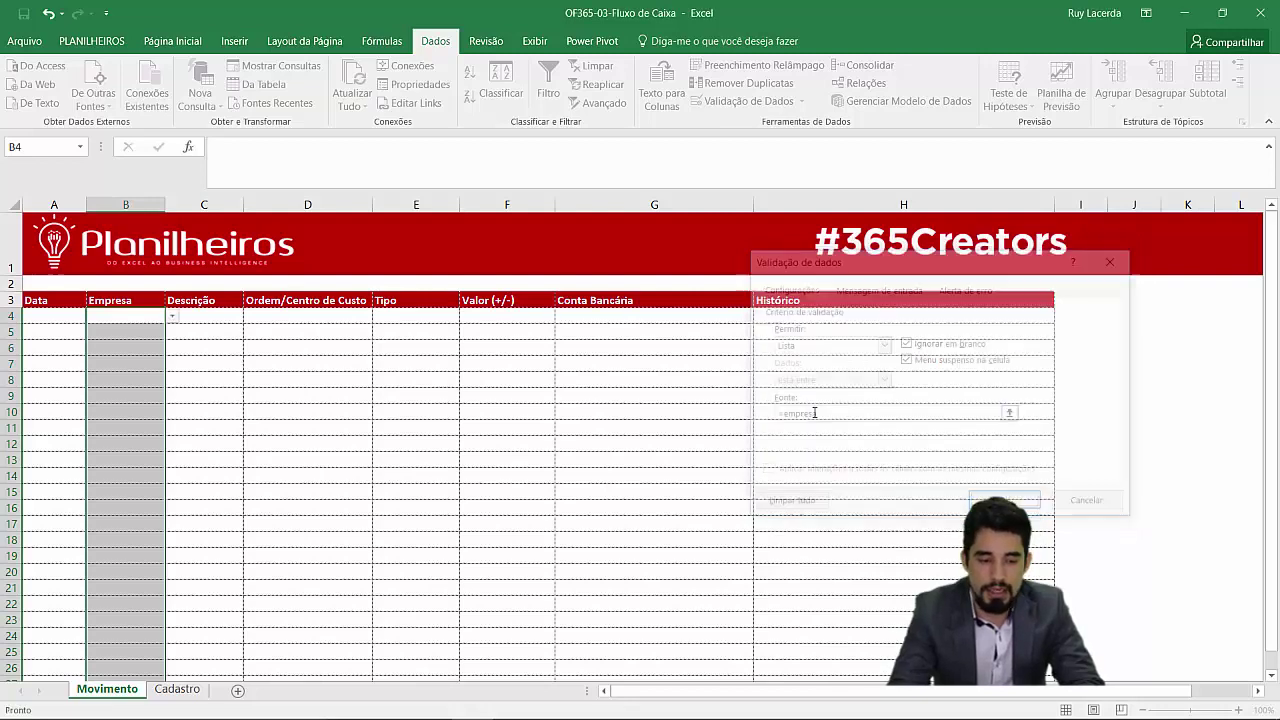
- Review the company list on the Cadastro sheet and return to the Movimento sheet
left_click(177, 689)
left_click_drag(87, 314, 82, 375)
left_click_drag(117, 680, 117, 682)
left_click(117, 686)
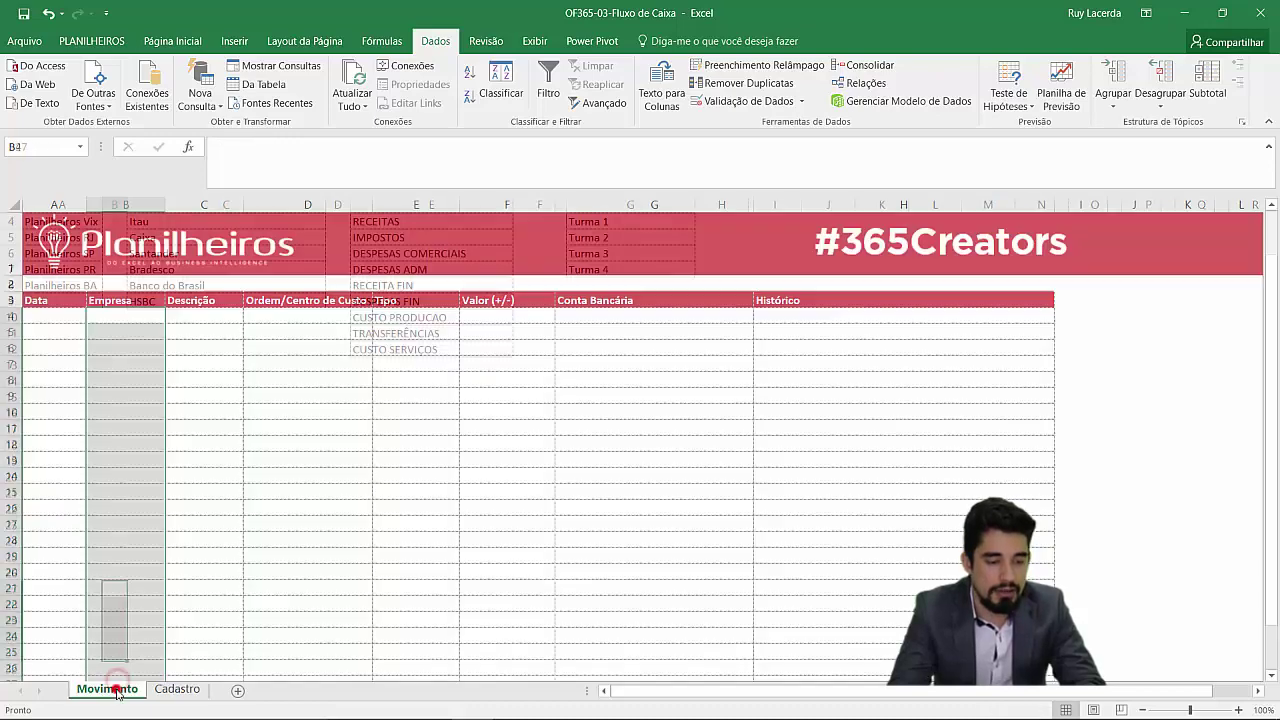
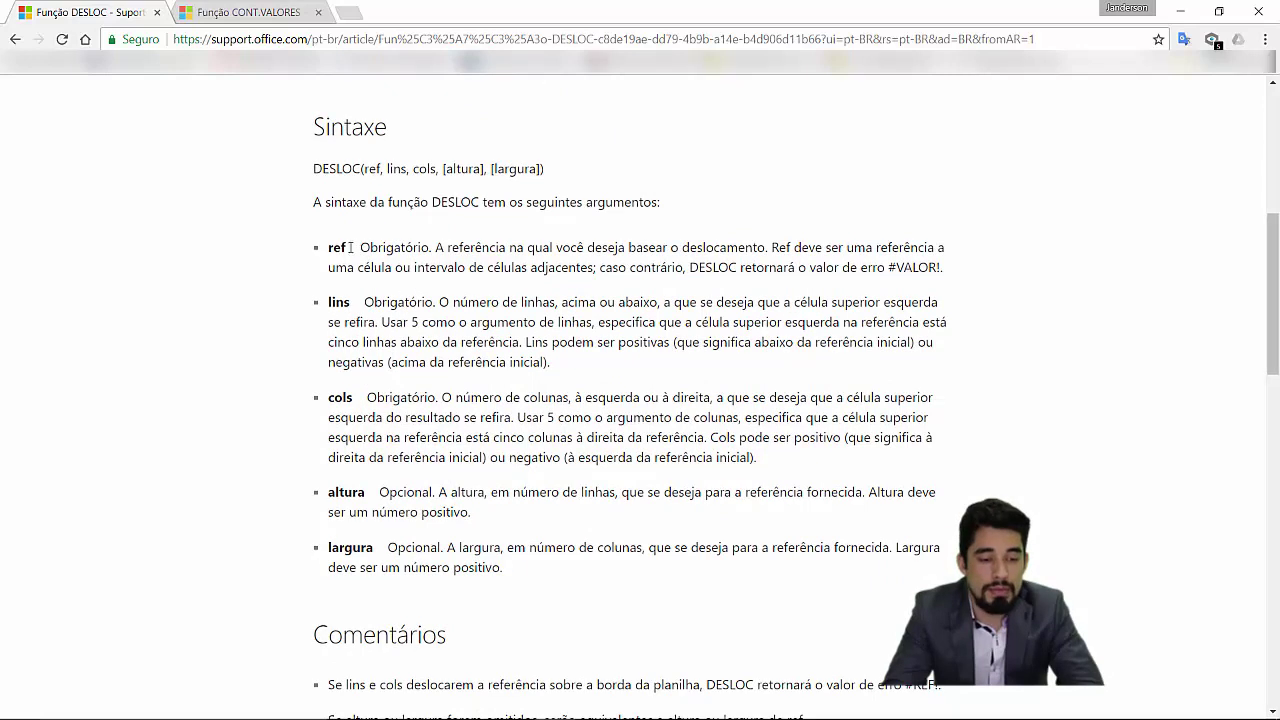
- Read the ref argument's description on the DESLOC help page, and switch back to the Cadastro sheet in Excel
left_click(328, 247)
left_click_drag(328, 247, 346, 247)
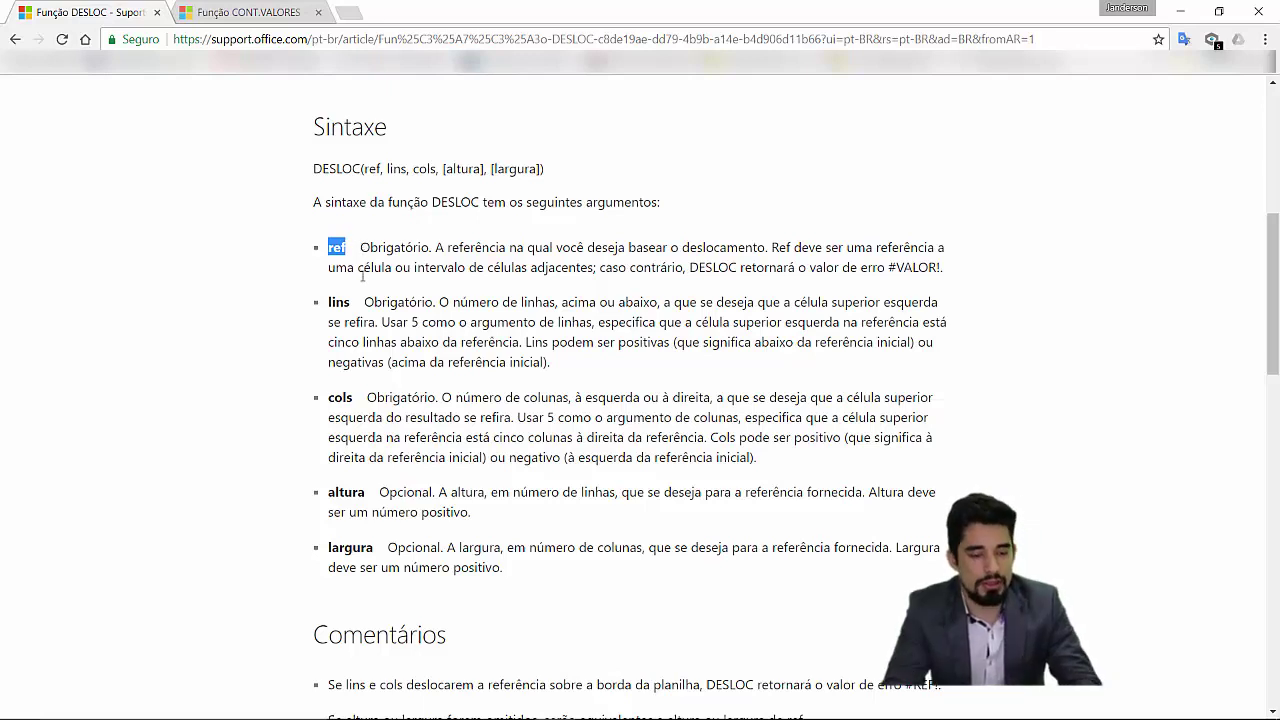
key("alt+Tab")
left_click(460, 489)
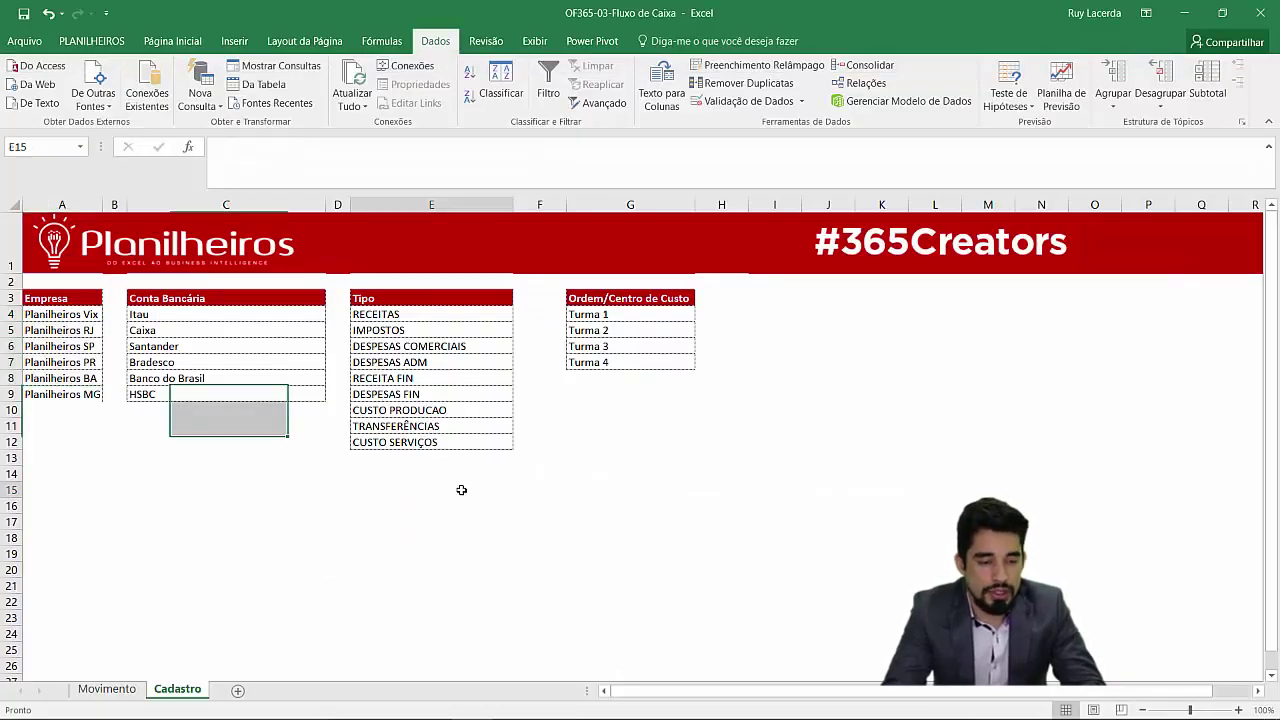
- Start a DESLOC formula in cell G10 of the Cadastro sheet with the absolute reference $A$4
left_click(578, 411)
type("=D")
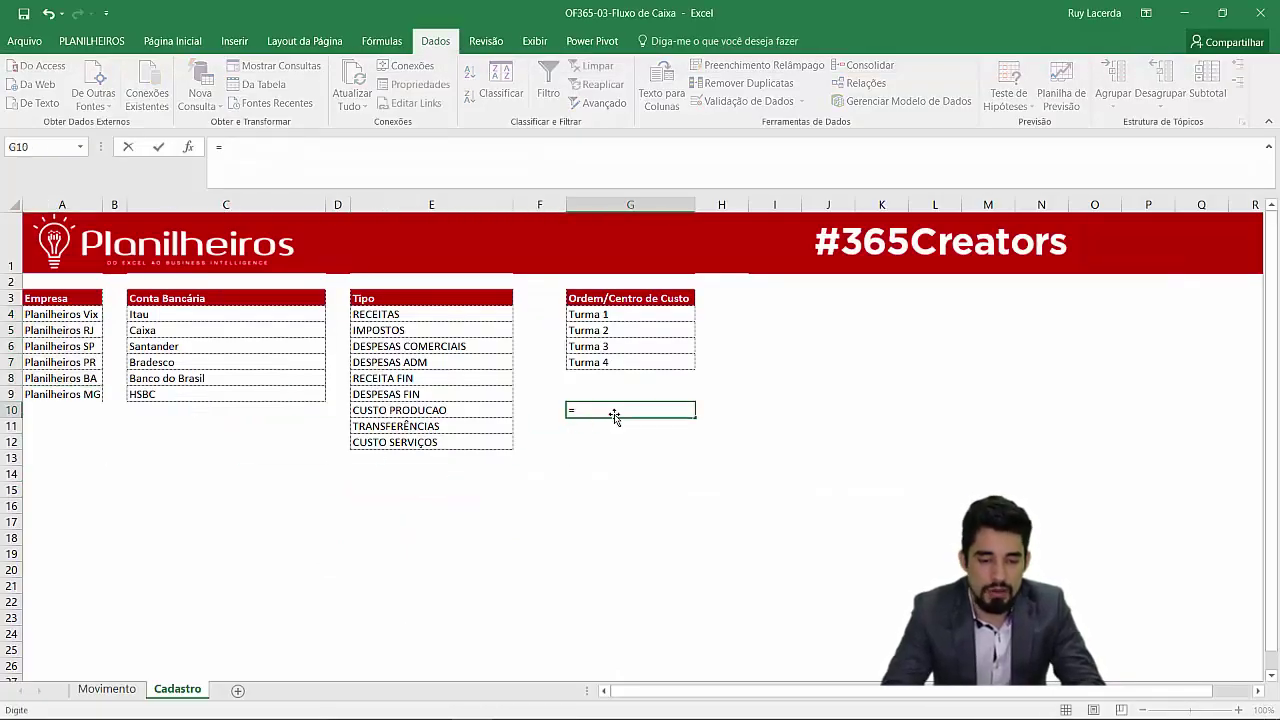
type("ESLOC(")
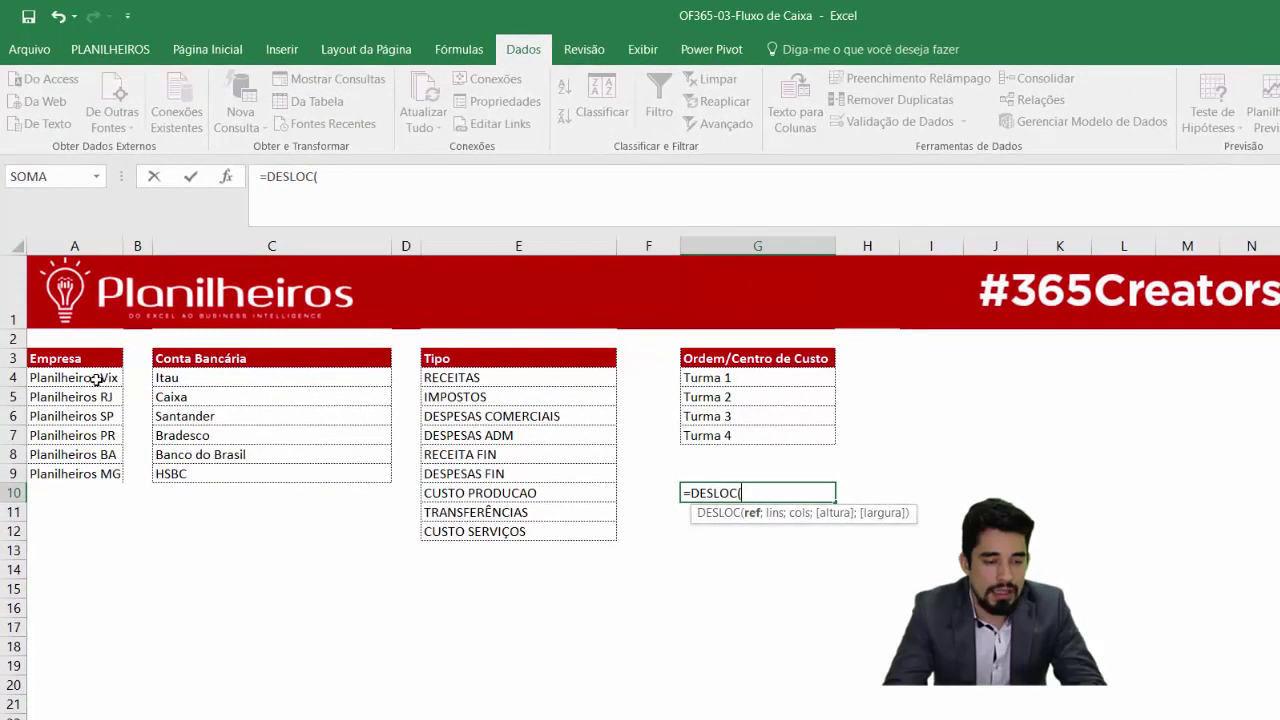
left_click(96, 379)
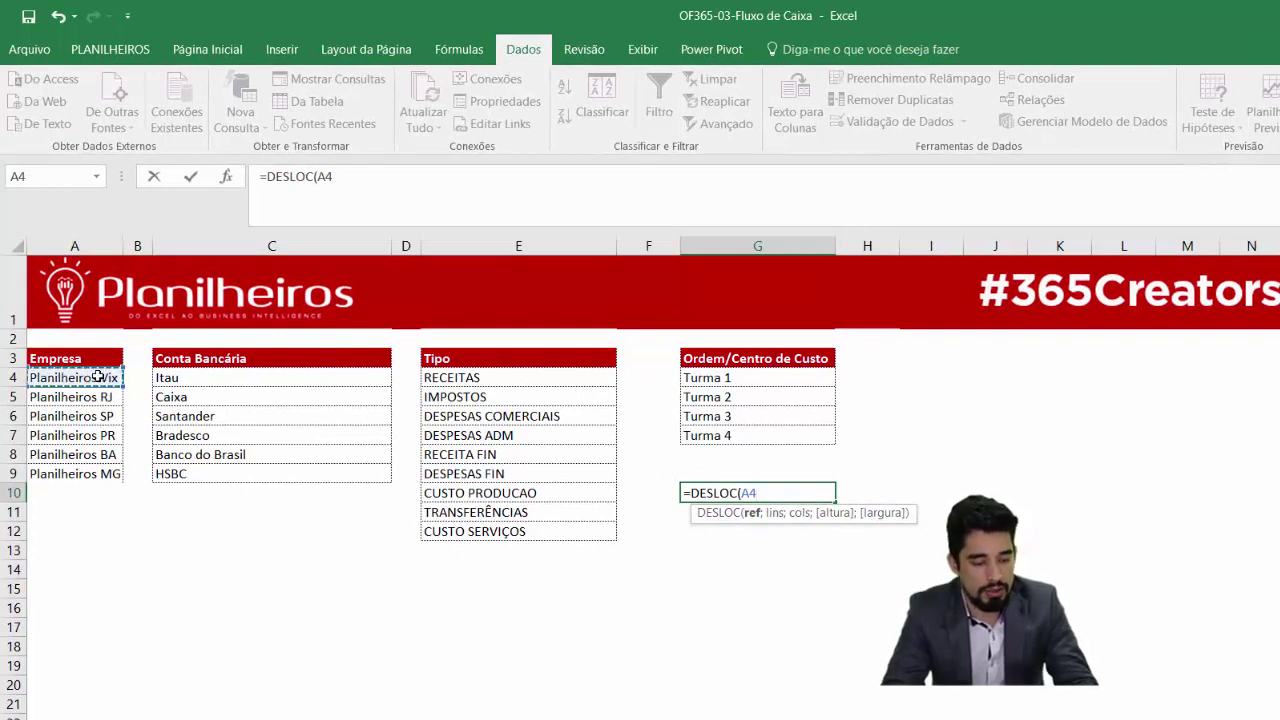
key("F4")
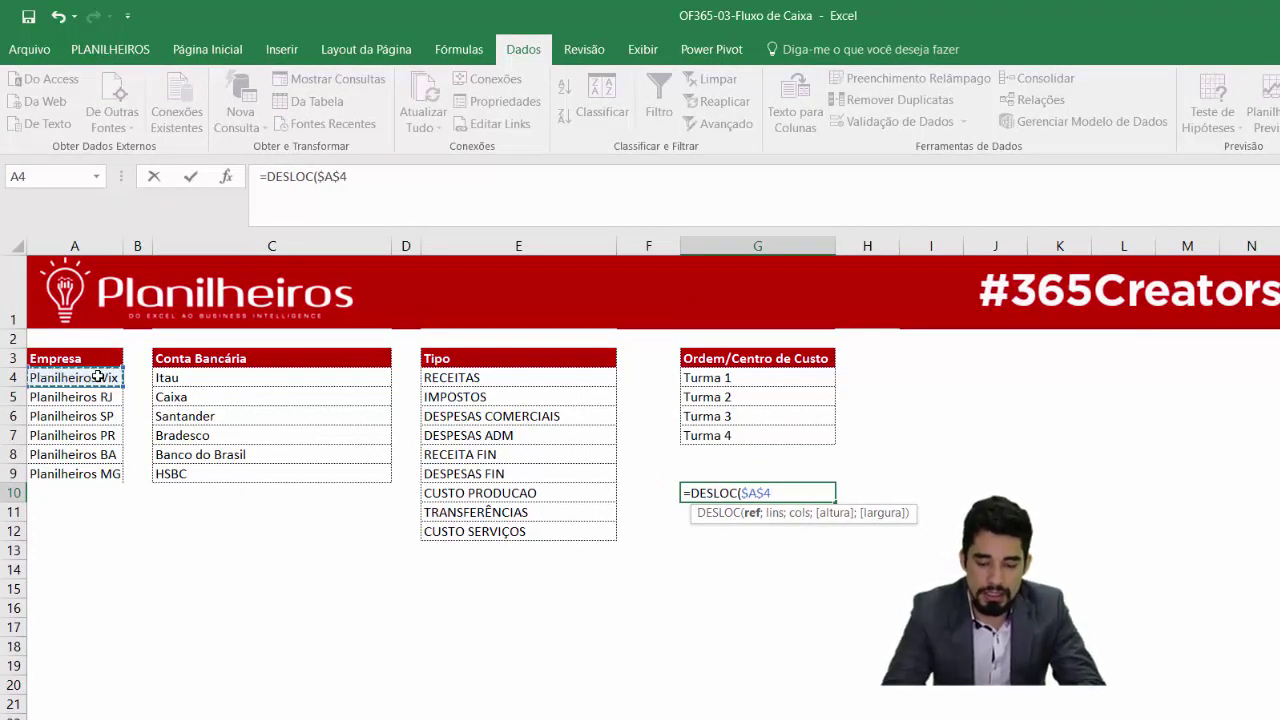
- Complete the DESLOC formula with a row offset of 0, a column offset of 0 and a height of 6, and enter it
type(";")
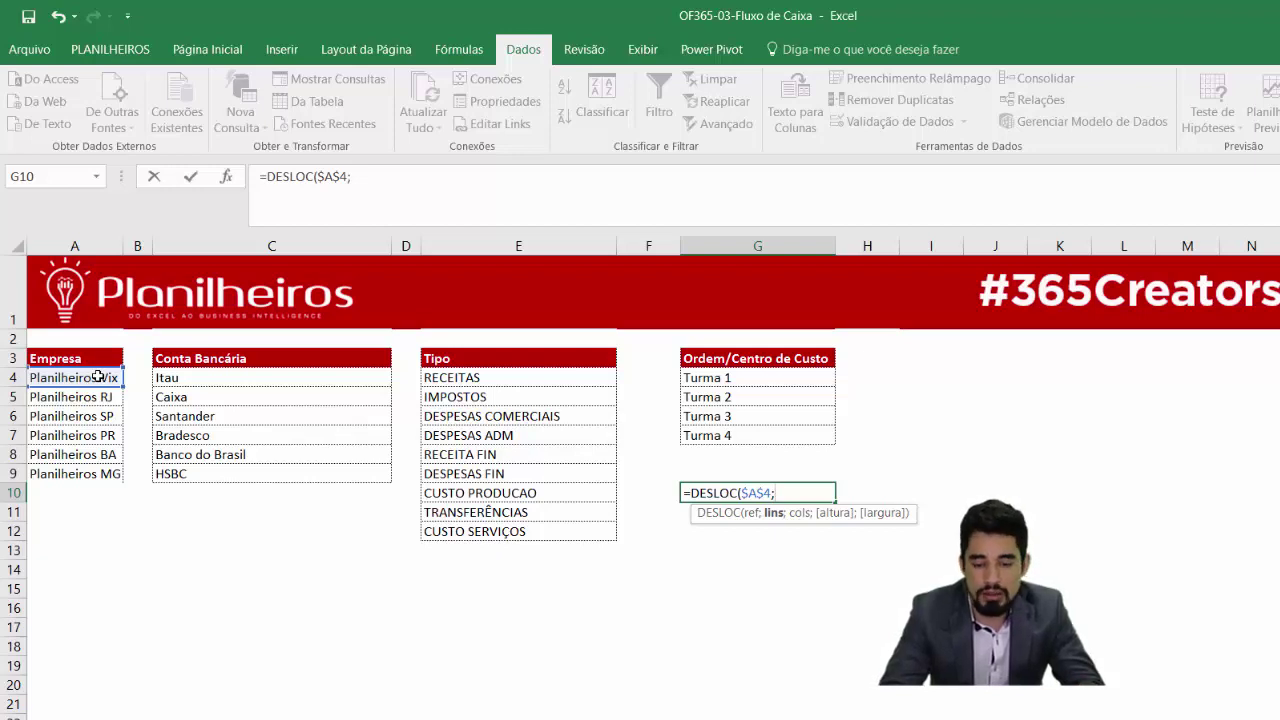
type("0")
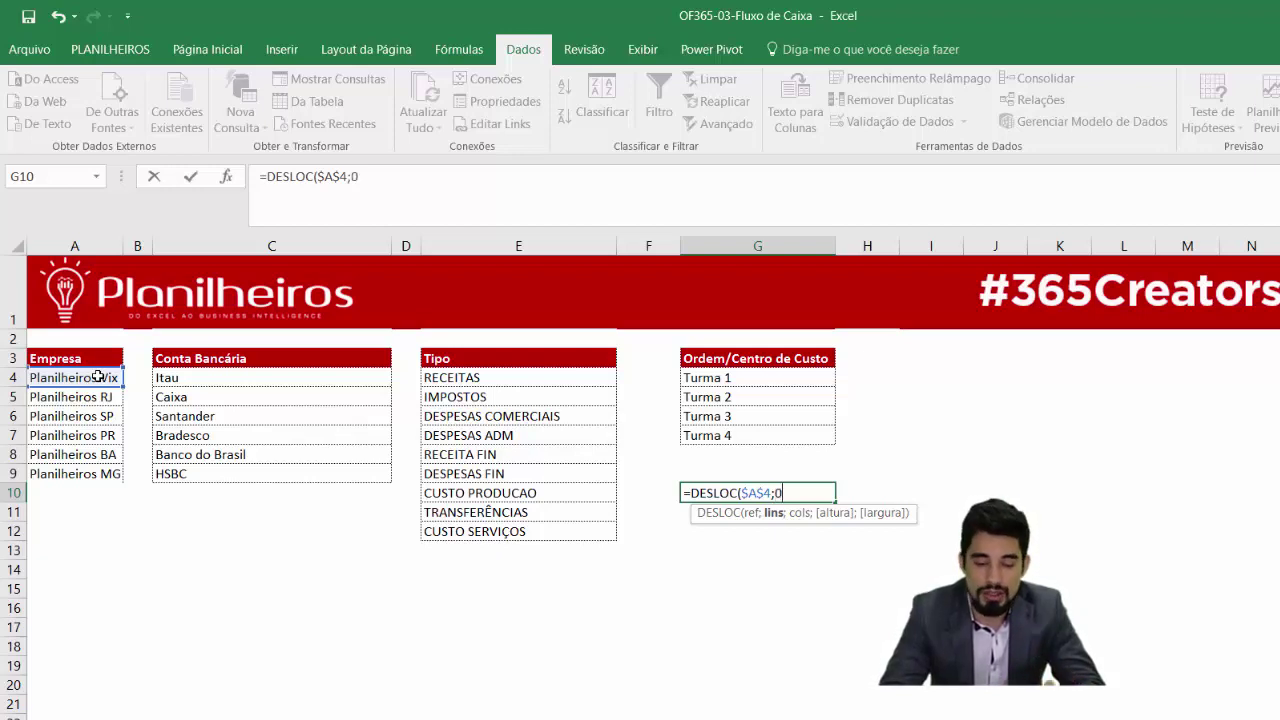
type(";")
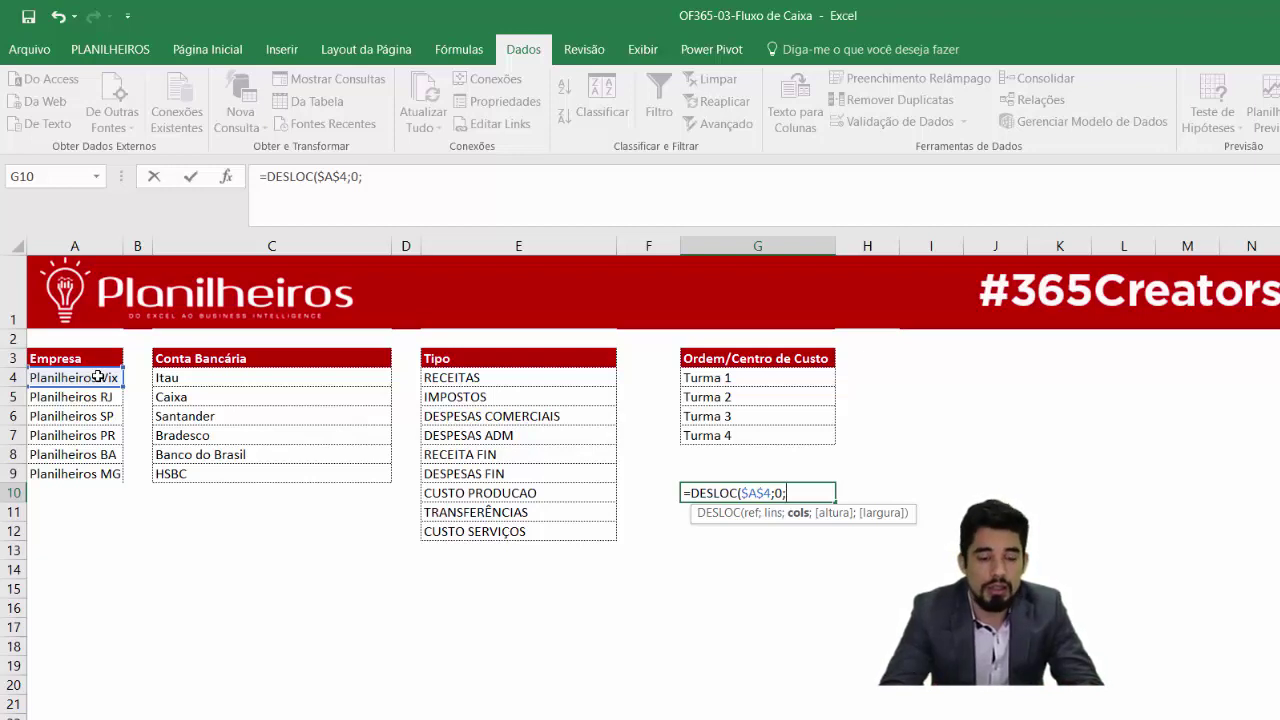
type("0")
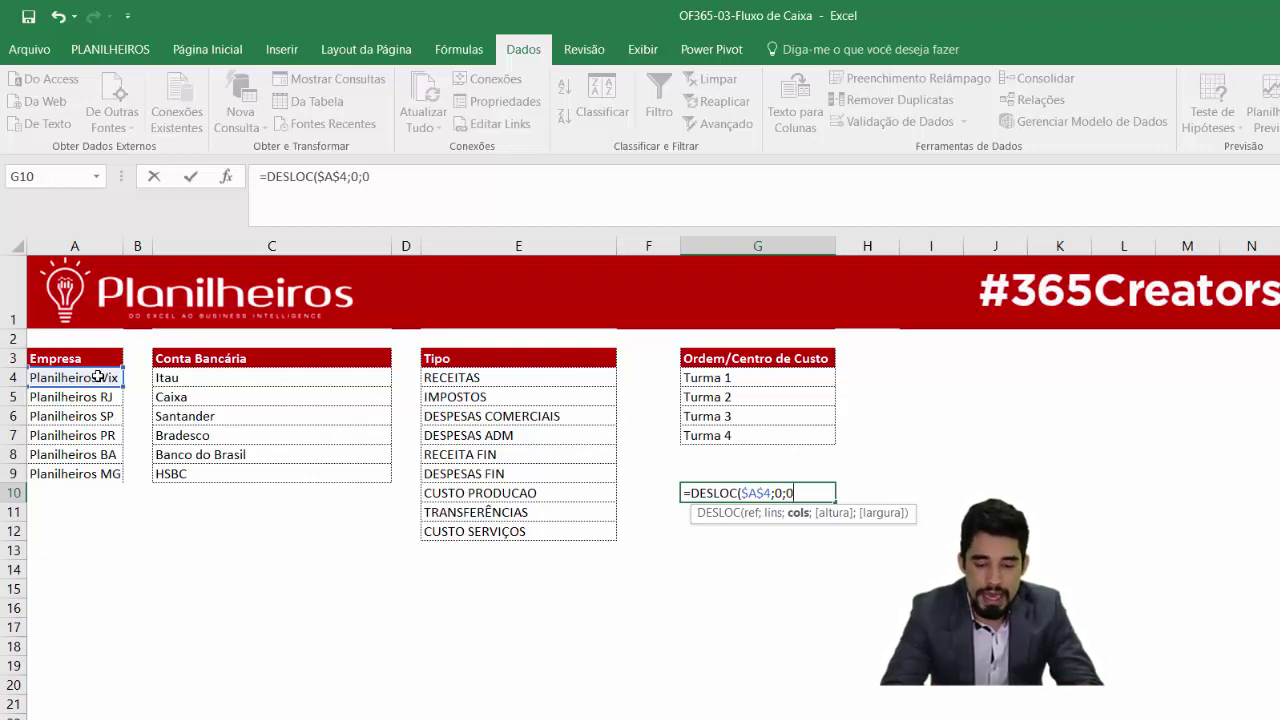
type(";")
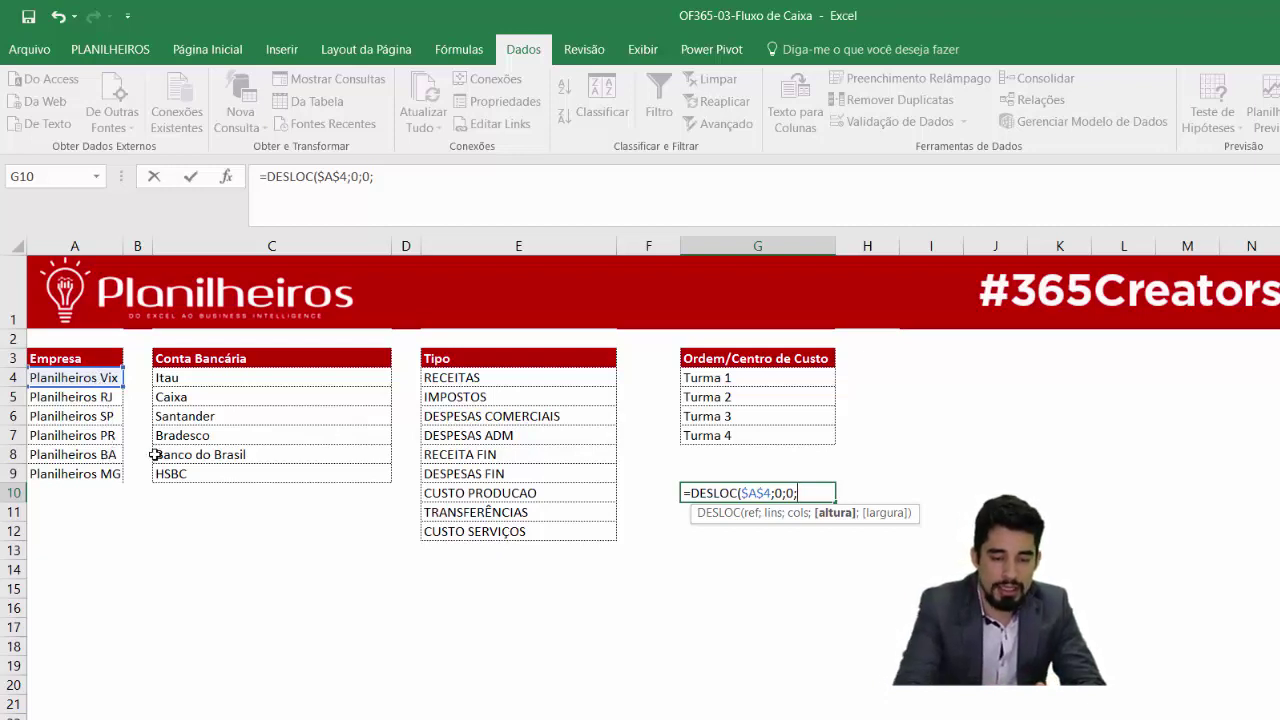
type("6")
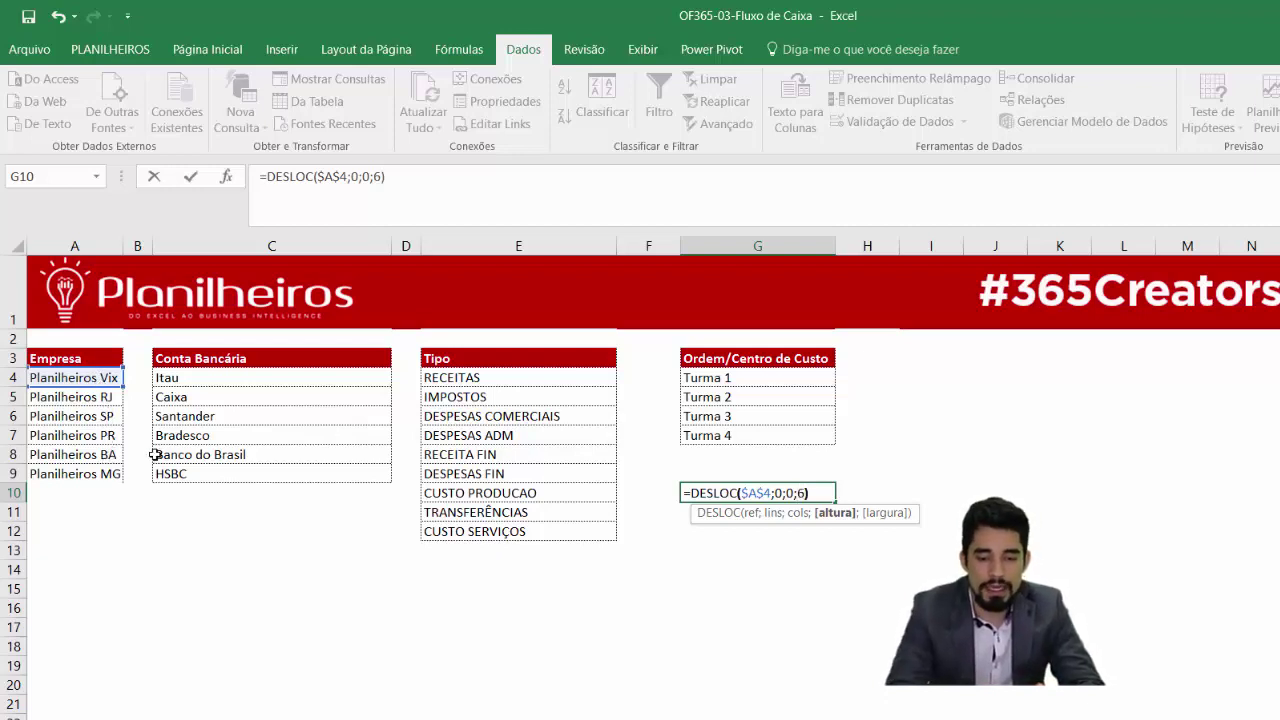
type(")")
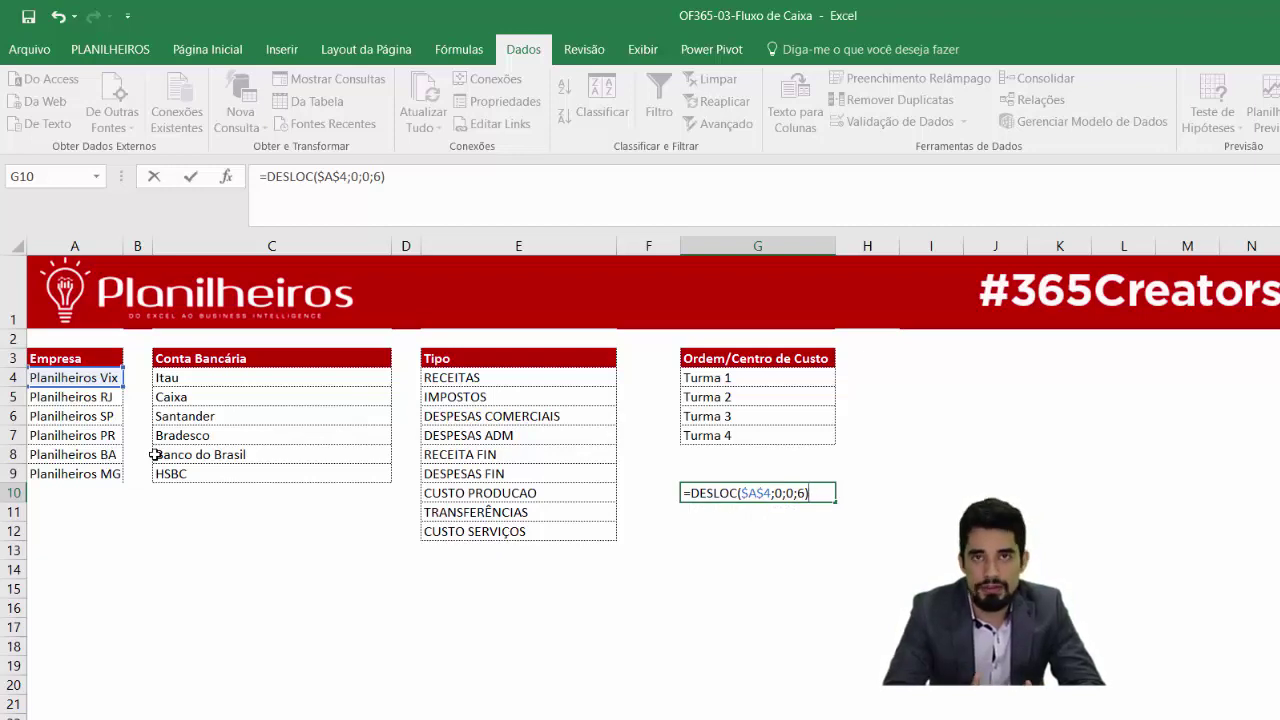
key("Return")
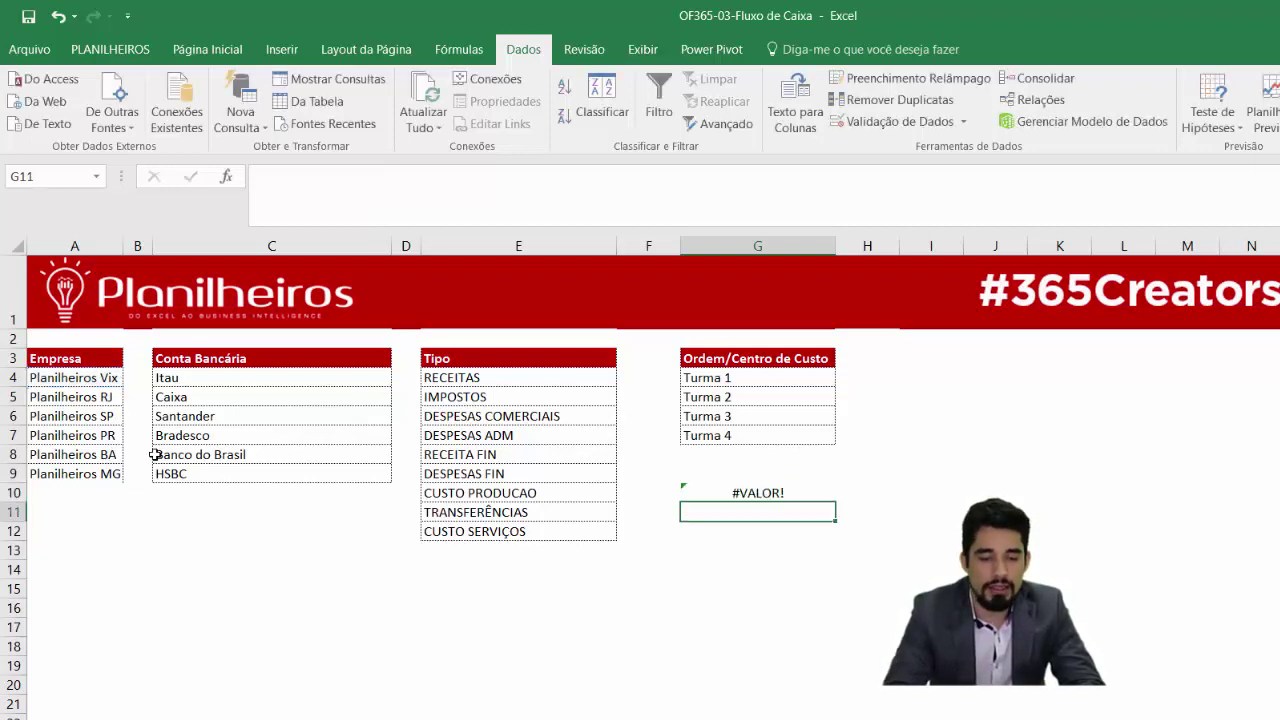
- Examine the company range A4 to A9 covered by the DESLOC formula and the cell below it
key("Up")
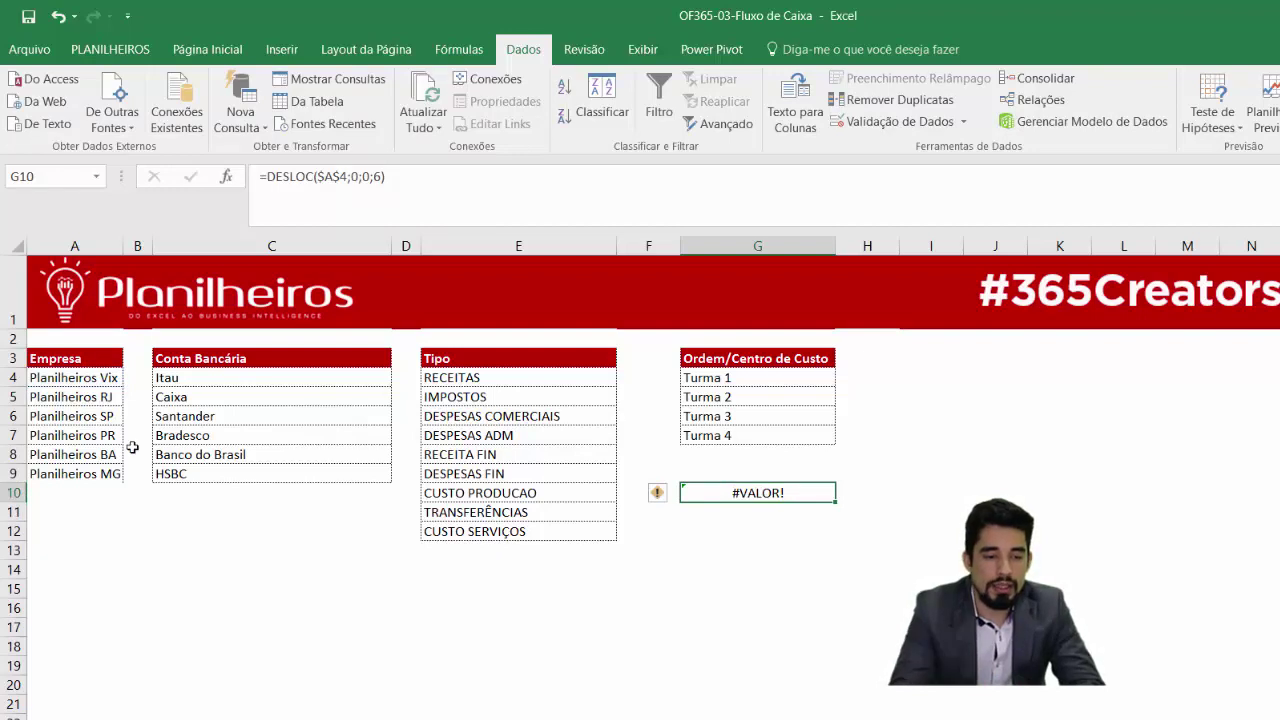
left_click_drag(108, 380, 108, 478)
left_click(107, 490)
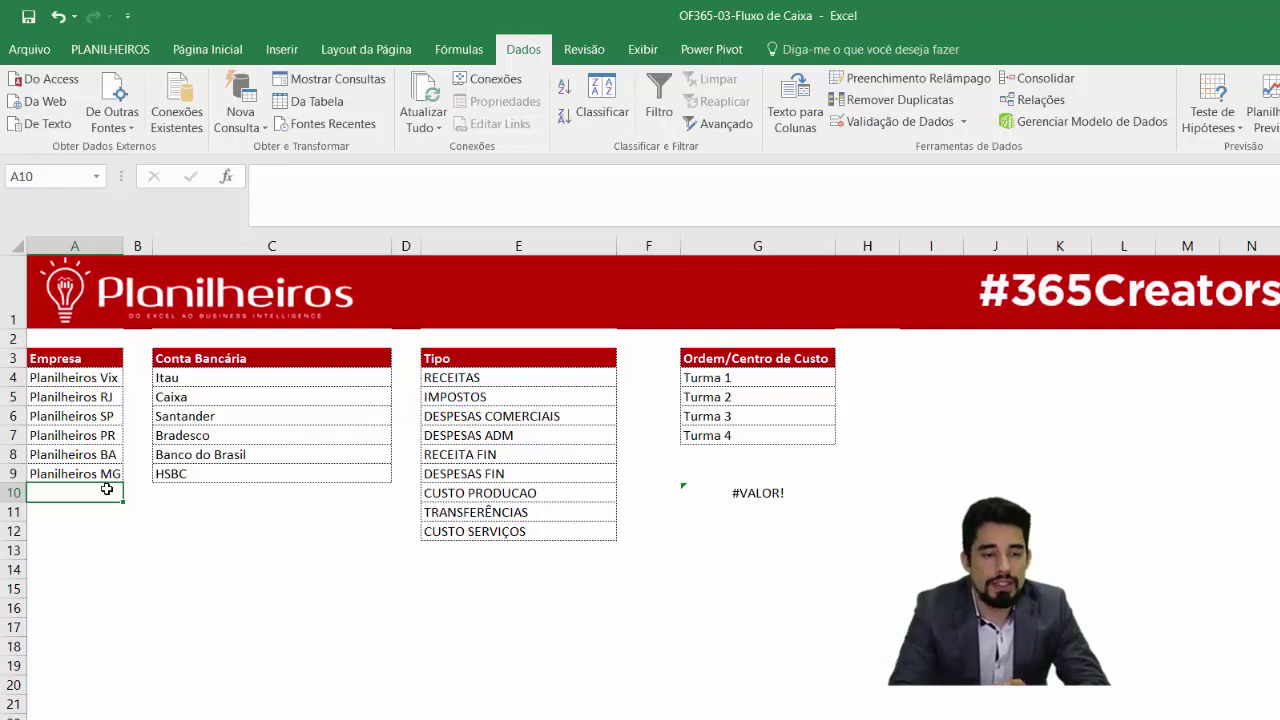
left_click_drag(88, 378, 97, 464)
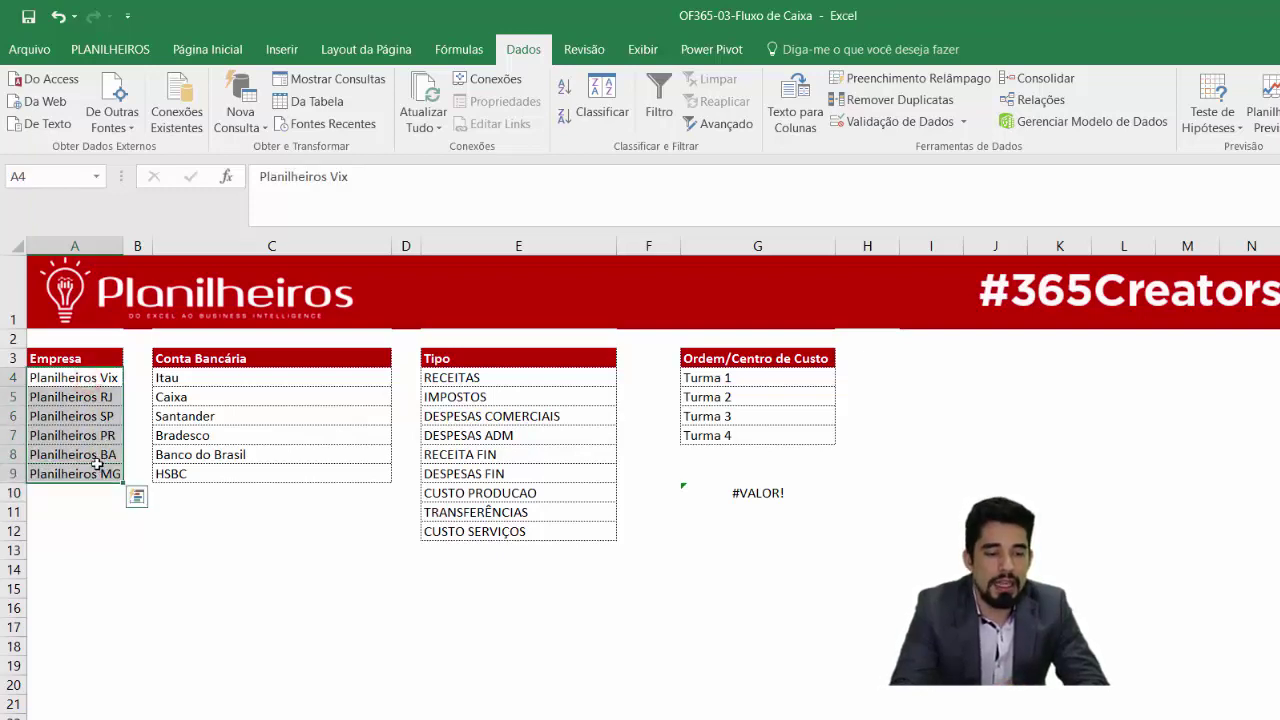
- Replace the height of 6 in cell G10's DESLOC formula with CONT.VALORES(A:A)
left_click(714, 492)
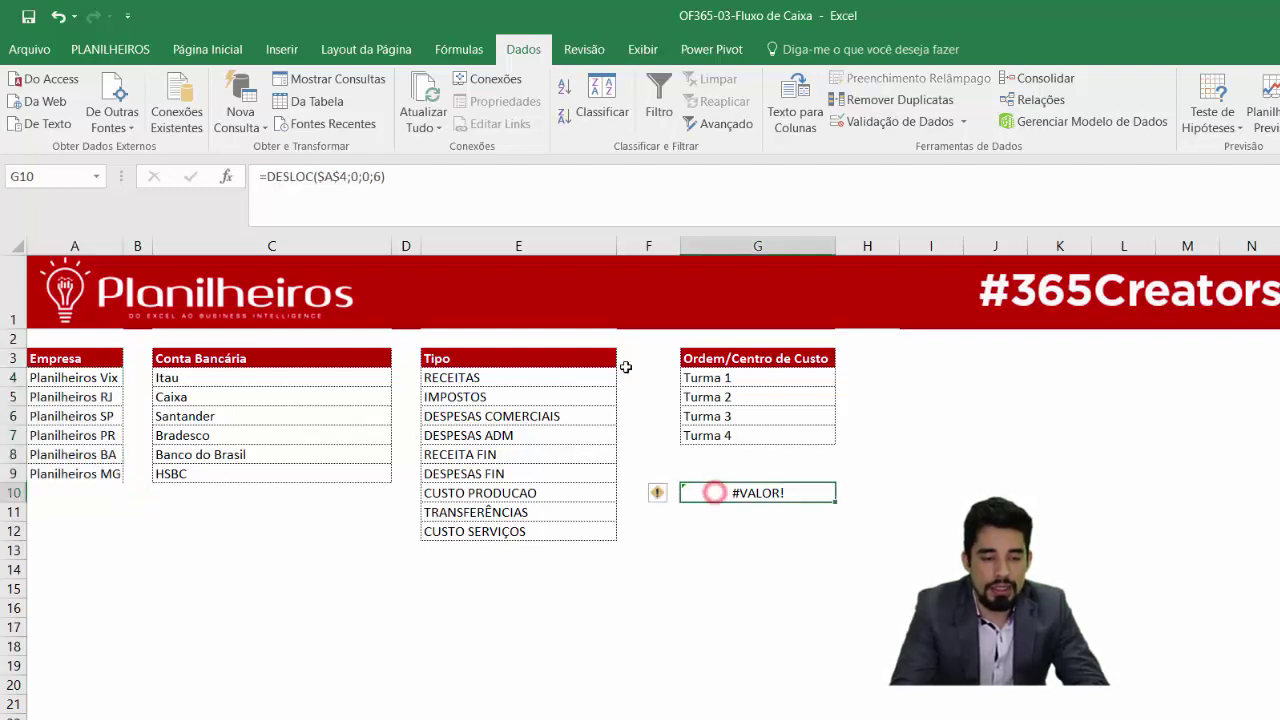
left_click(380, 178)
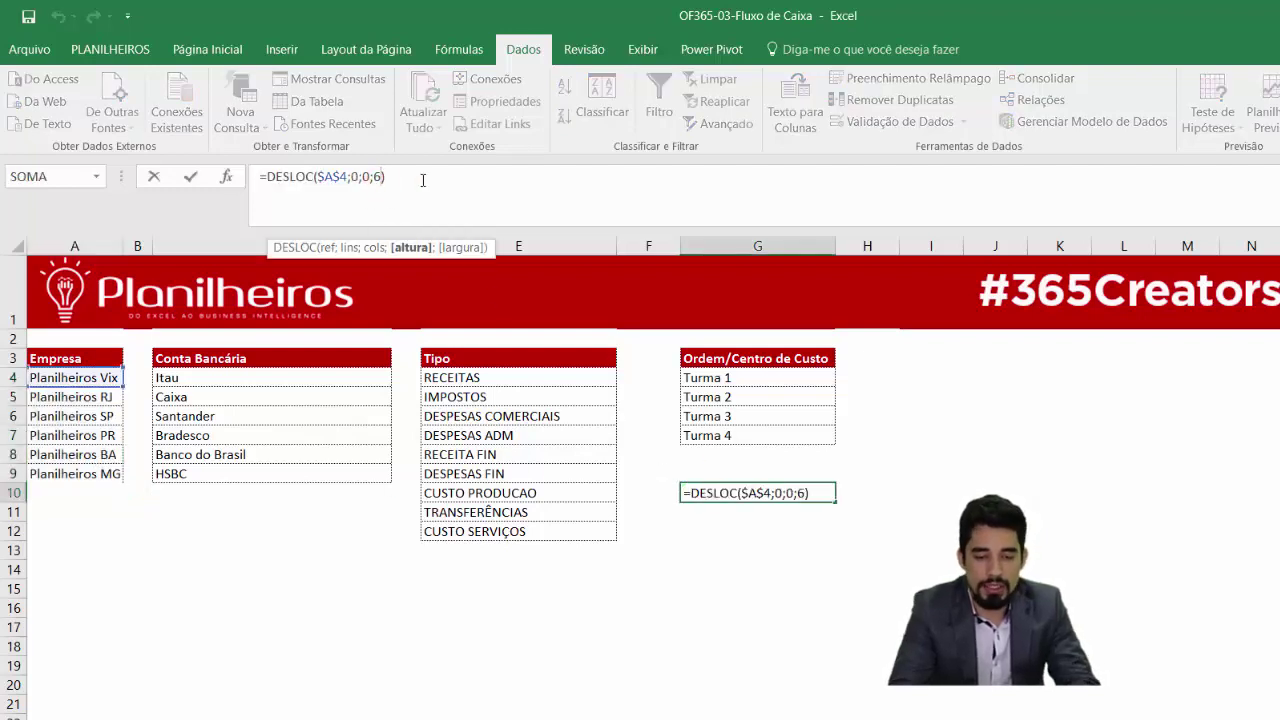
key("BackSpace")
type("CONT")
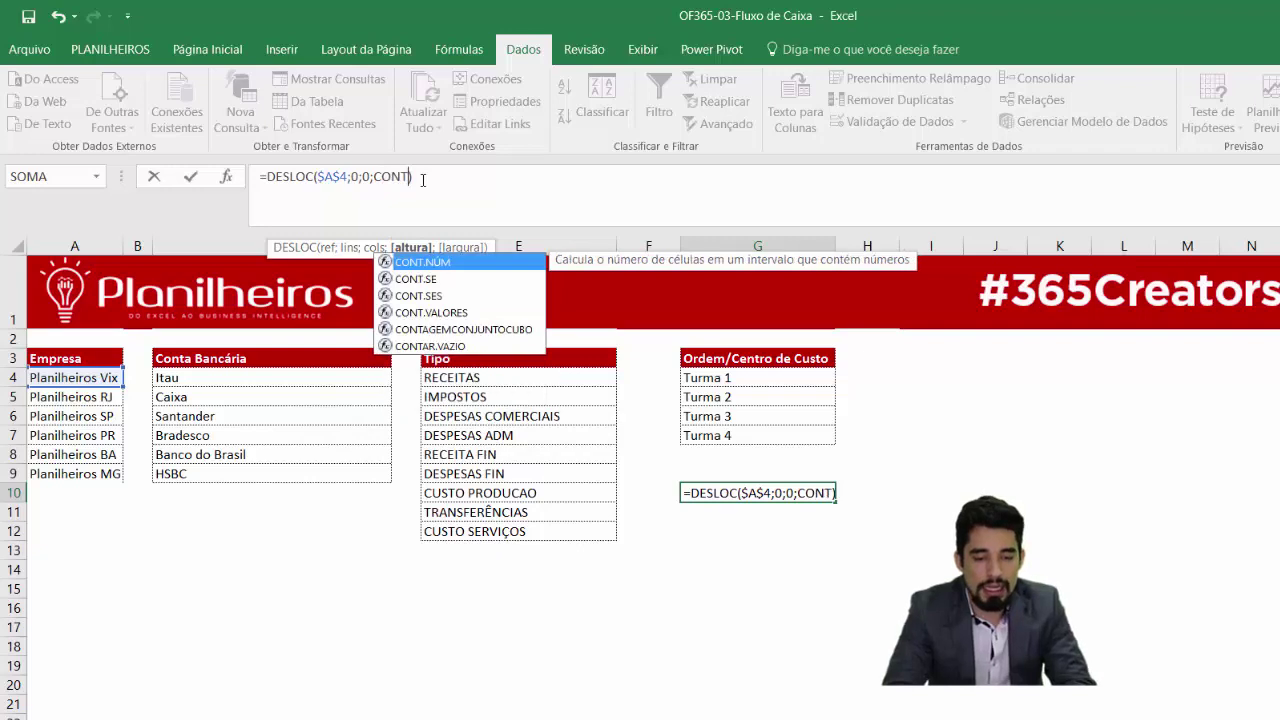
type(".VA")
key("Tab")
type("A")
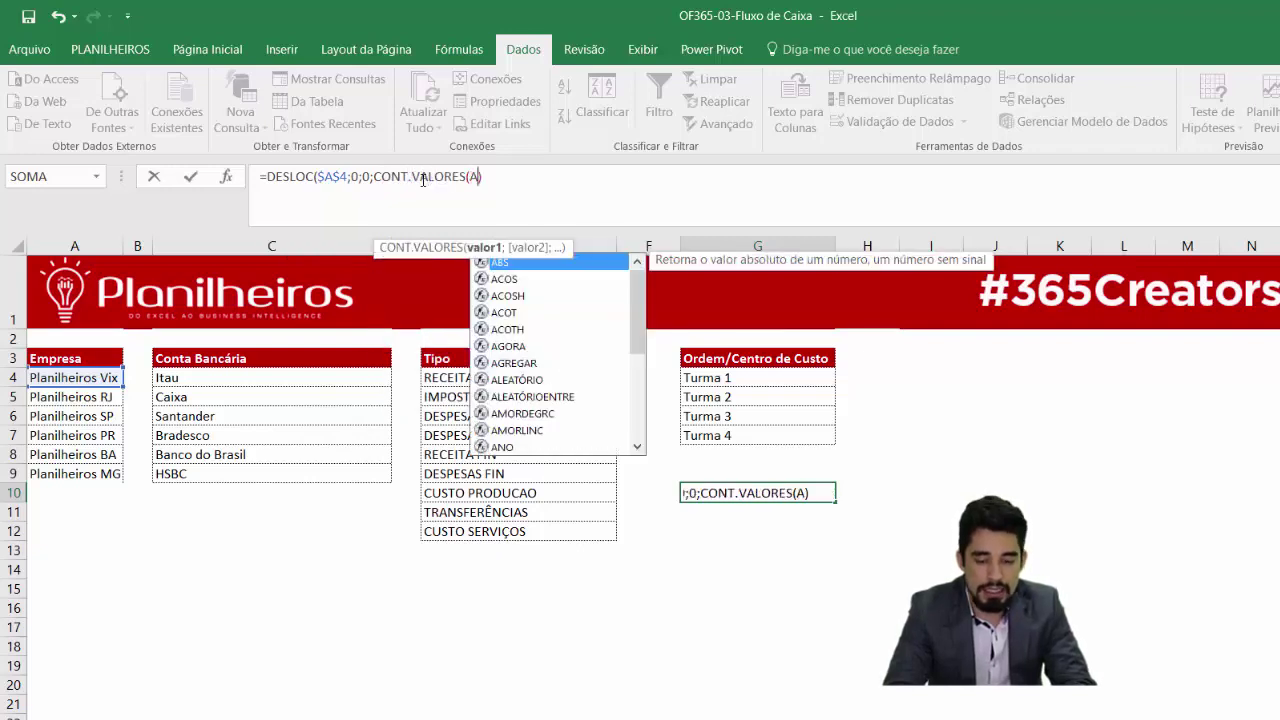
type(":A")
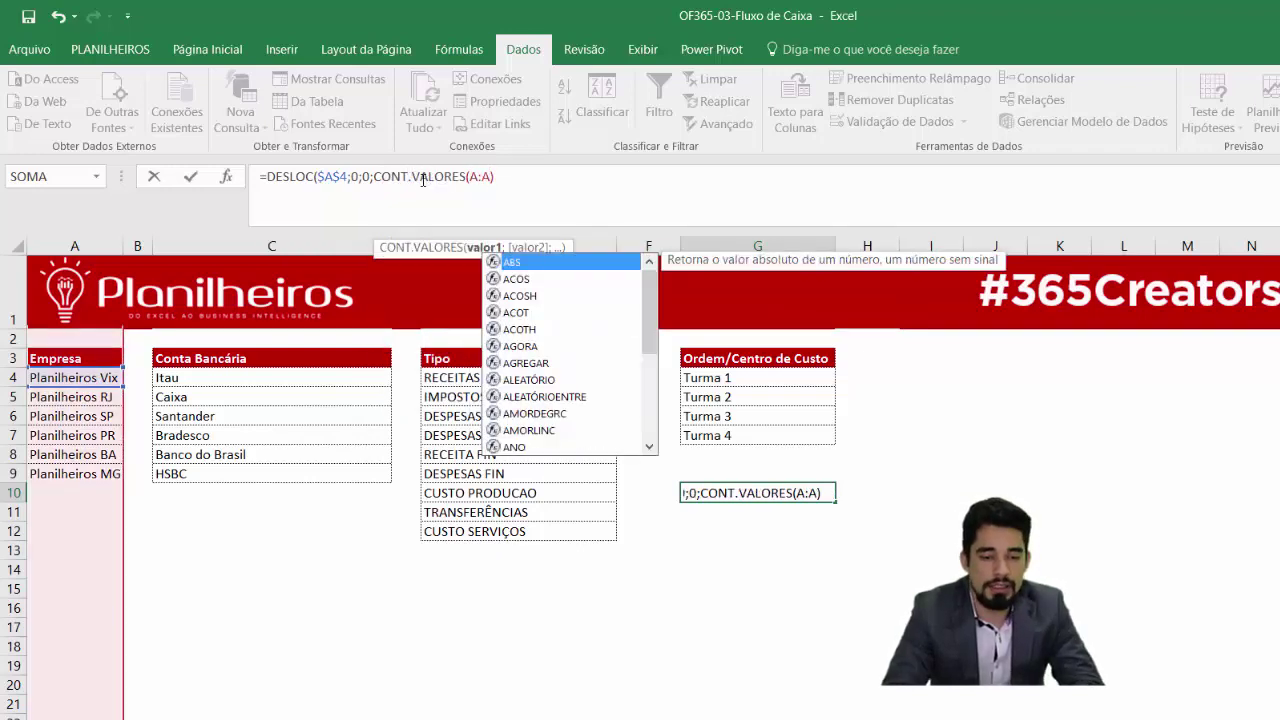
type(")")
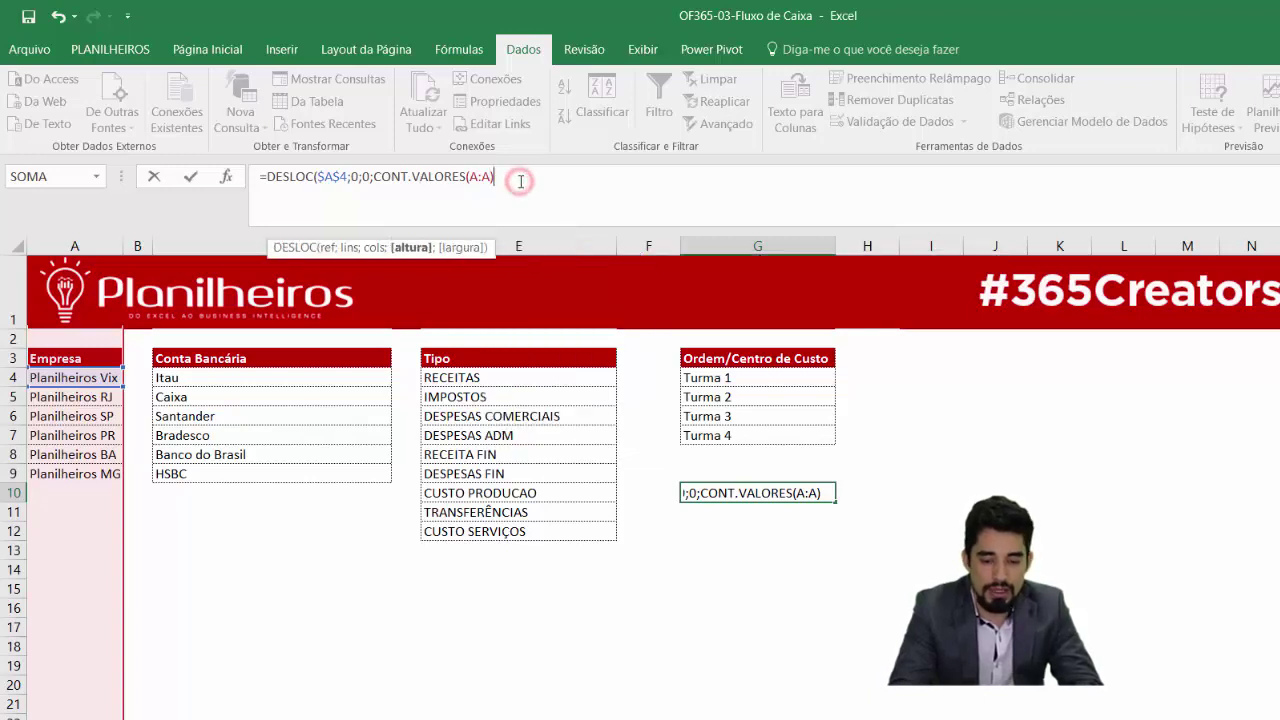
- Subtract 1 from the CONT.VALORES(A:A) count in the G10 formula and enter it
type("-1")
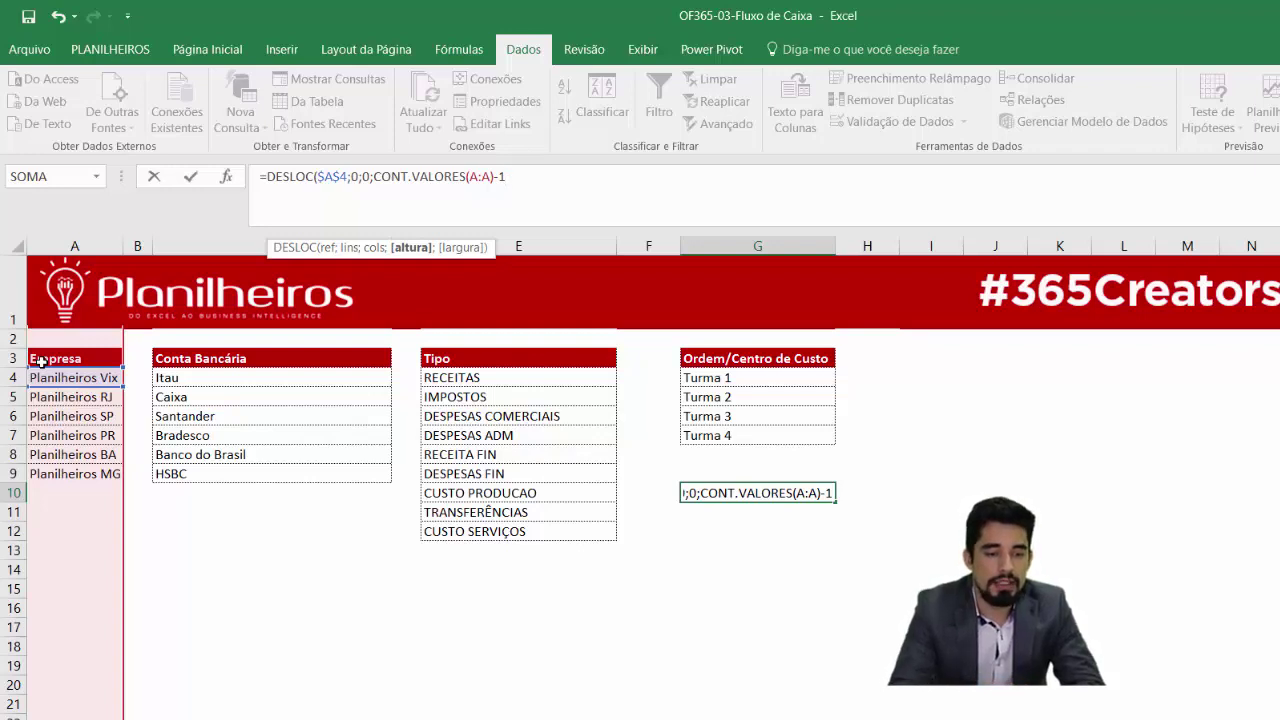
left_click(545, 177)
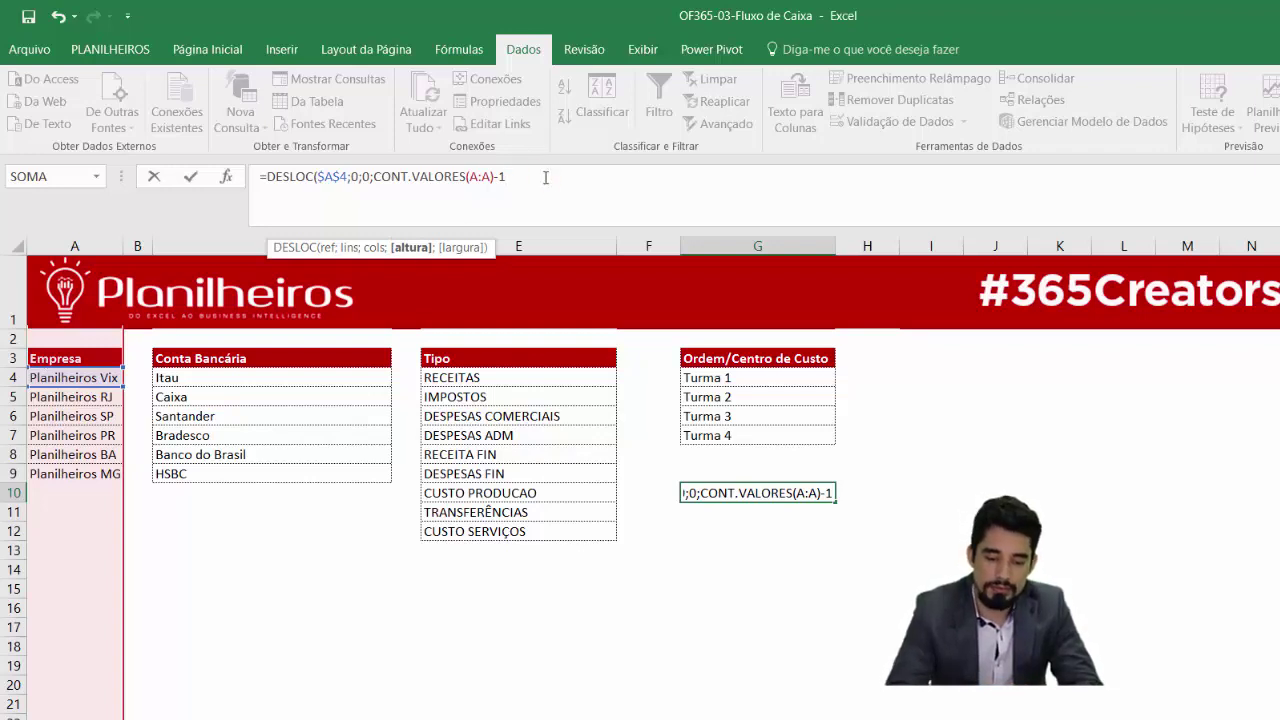
key("Return")
key("Return")
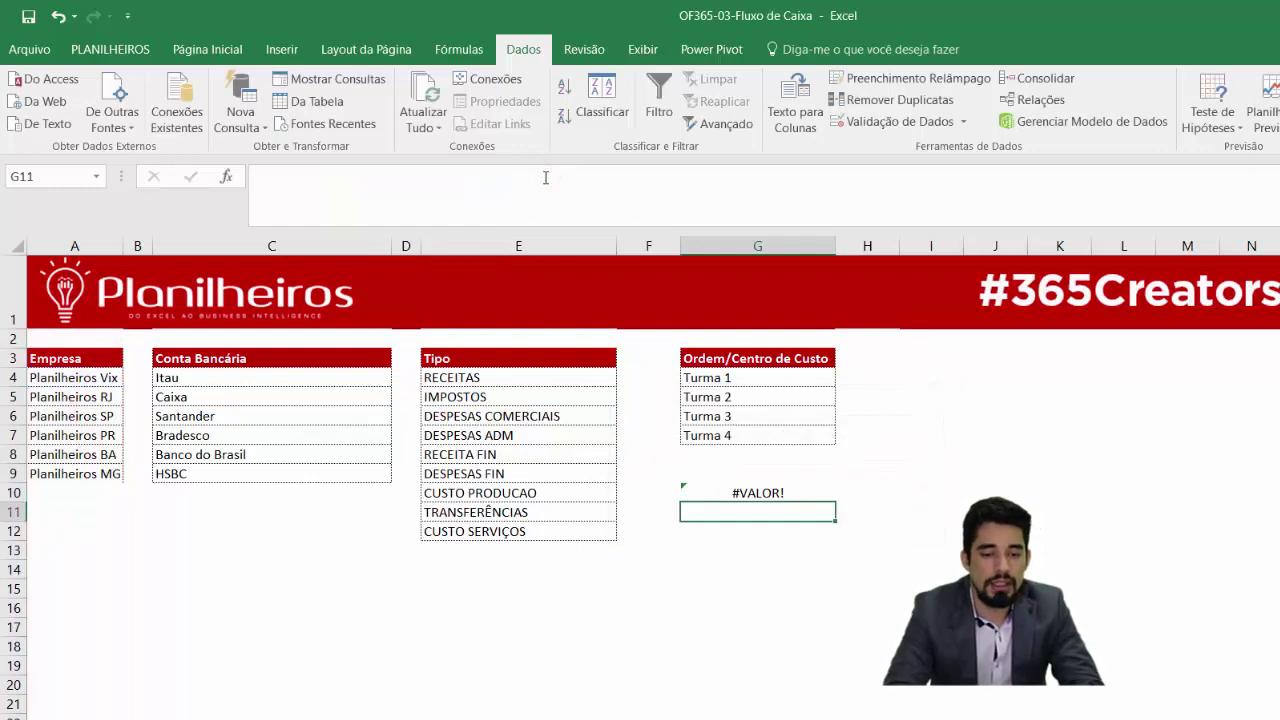
- Copy the full text of the DESLOC formula in G10, leaving the cell's content as it is
key("Up")
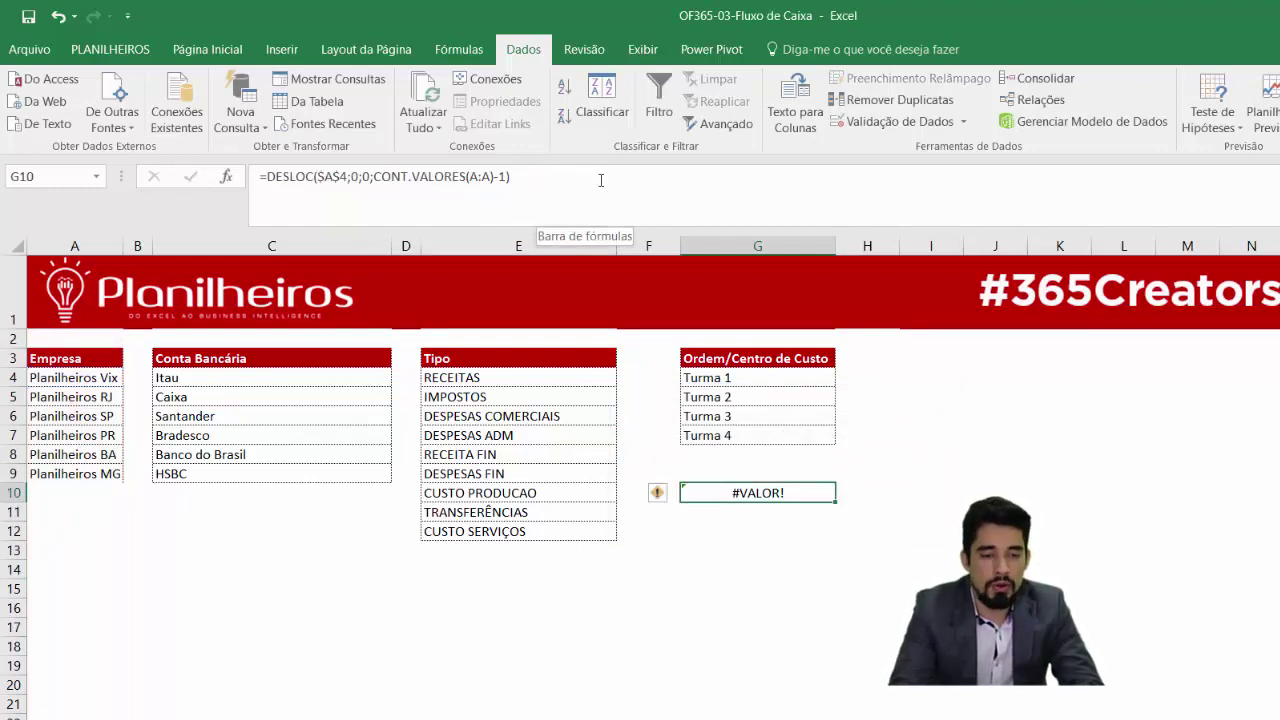
left_click(593, 185)
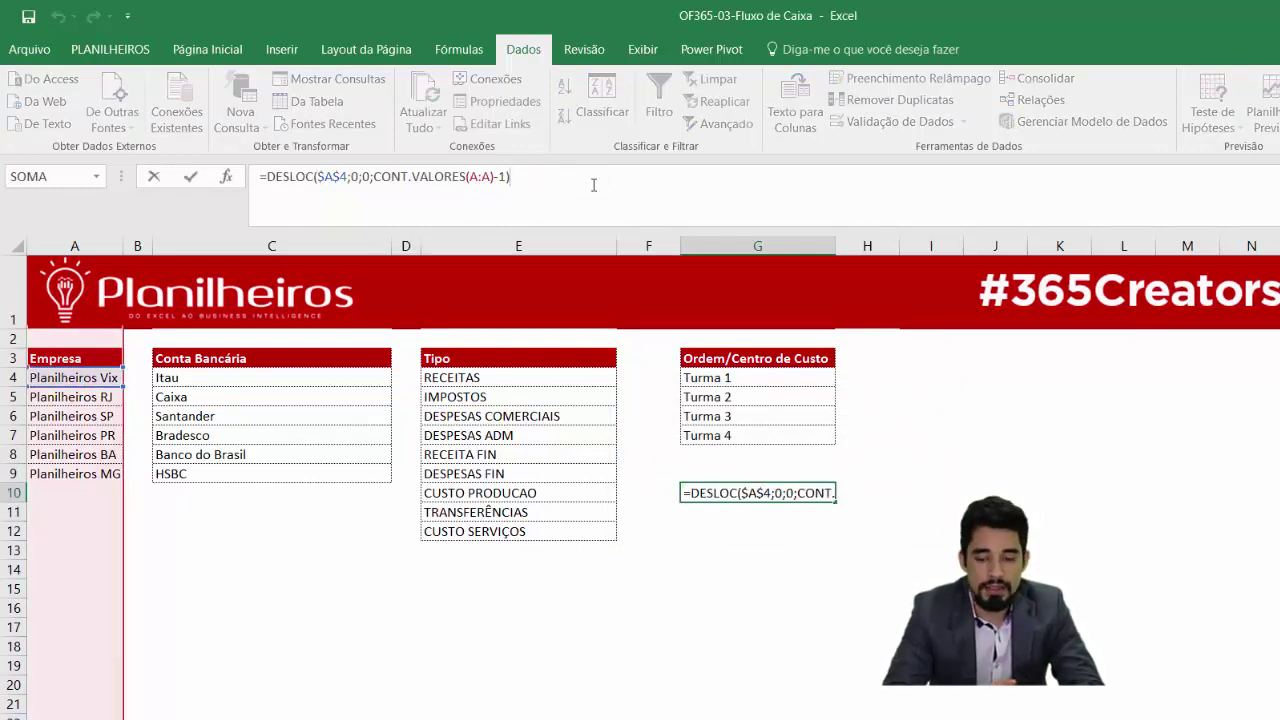
key("Return")
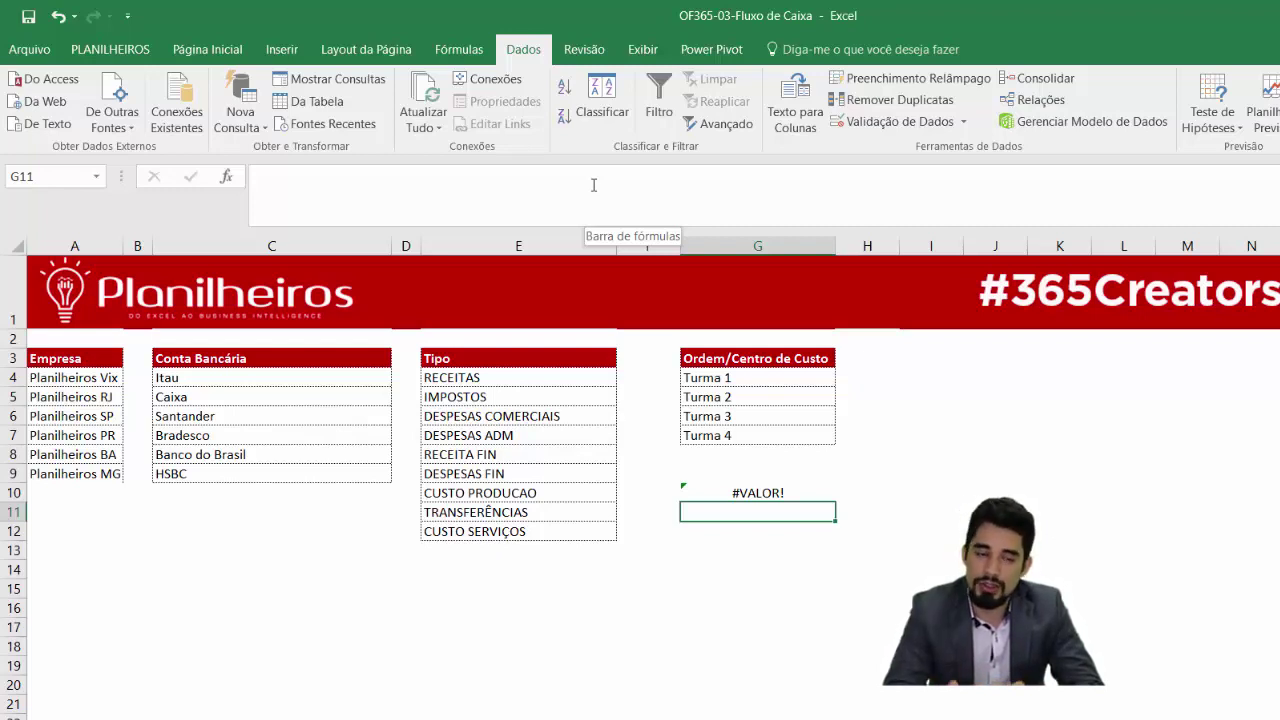
key("Up")
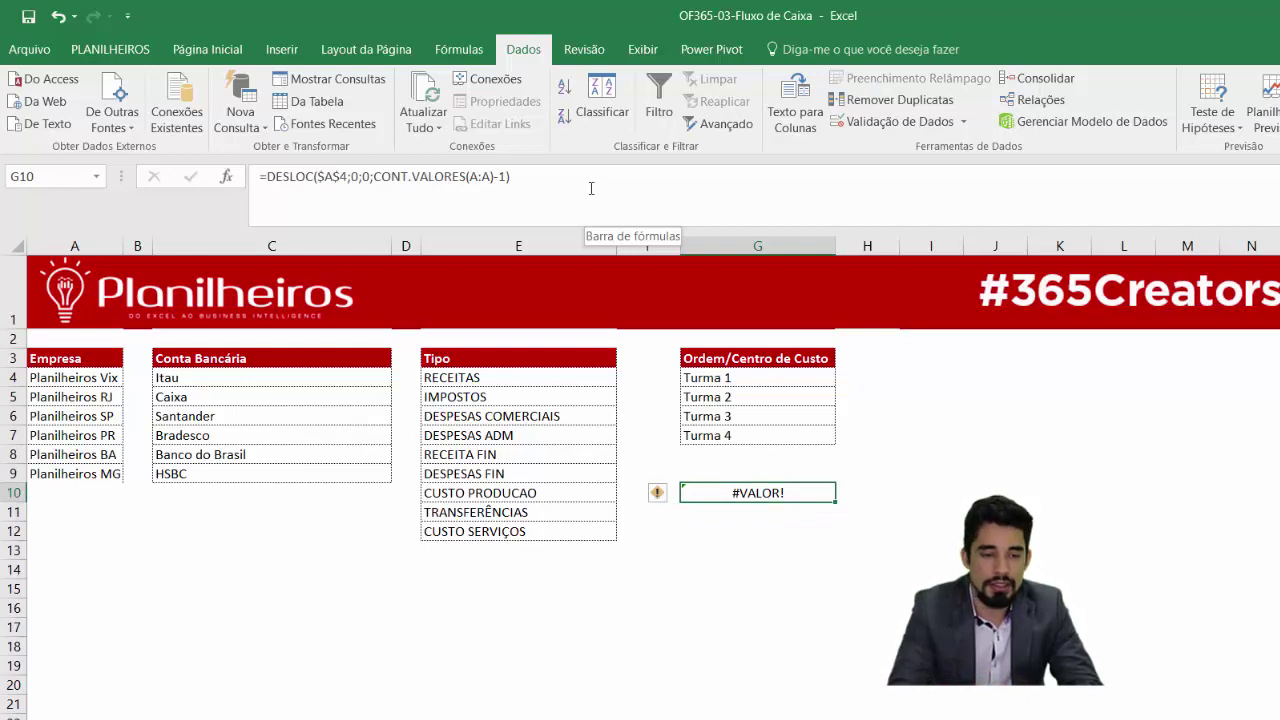
left_click(591, 190)
key("ctrl+a")
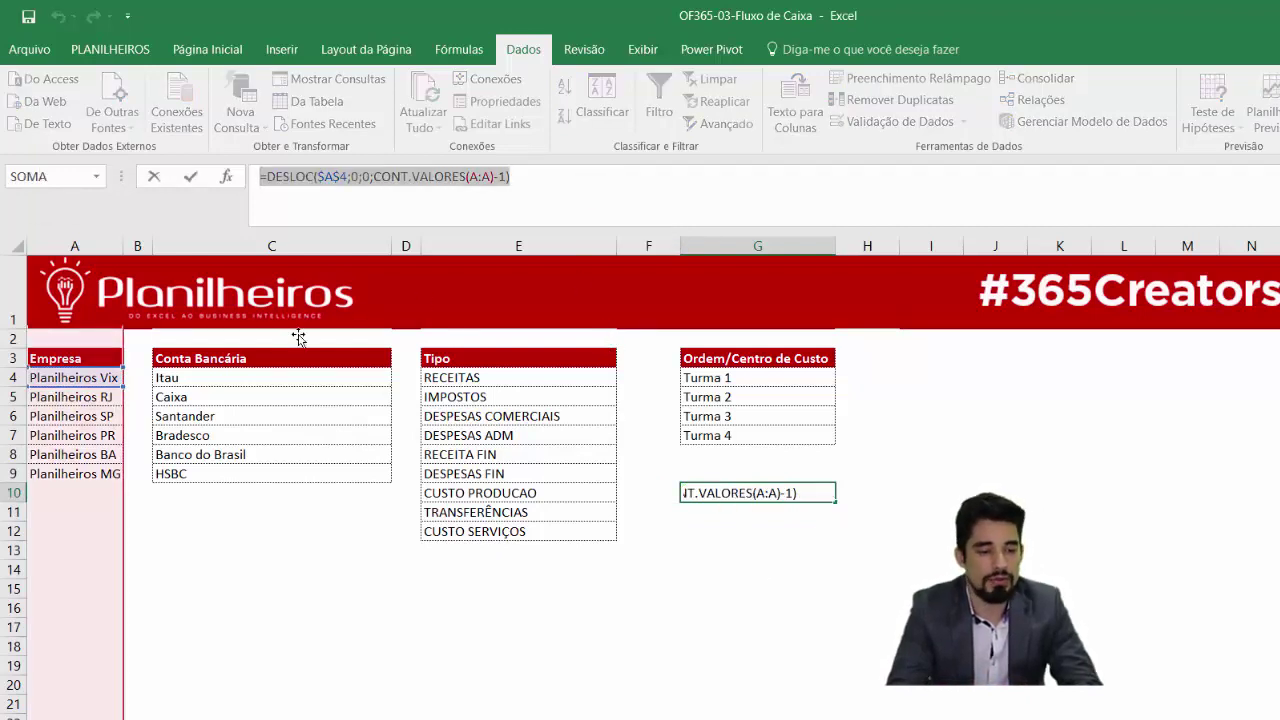
key("ctrl+c")
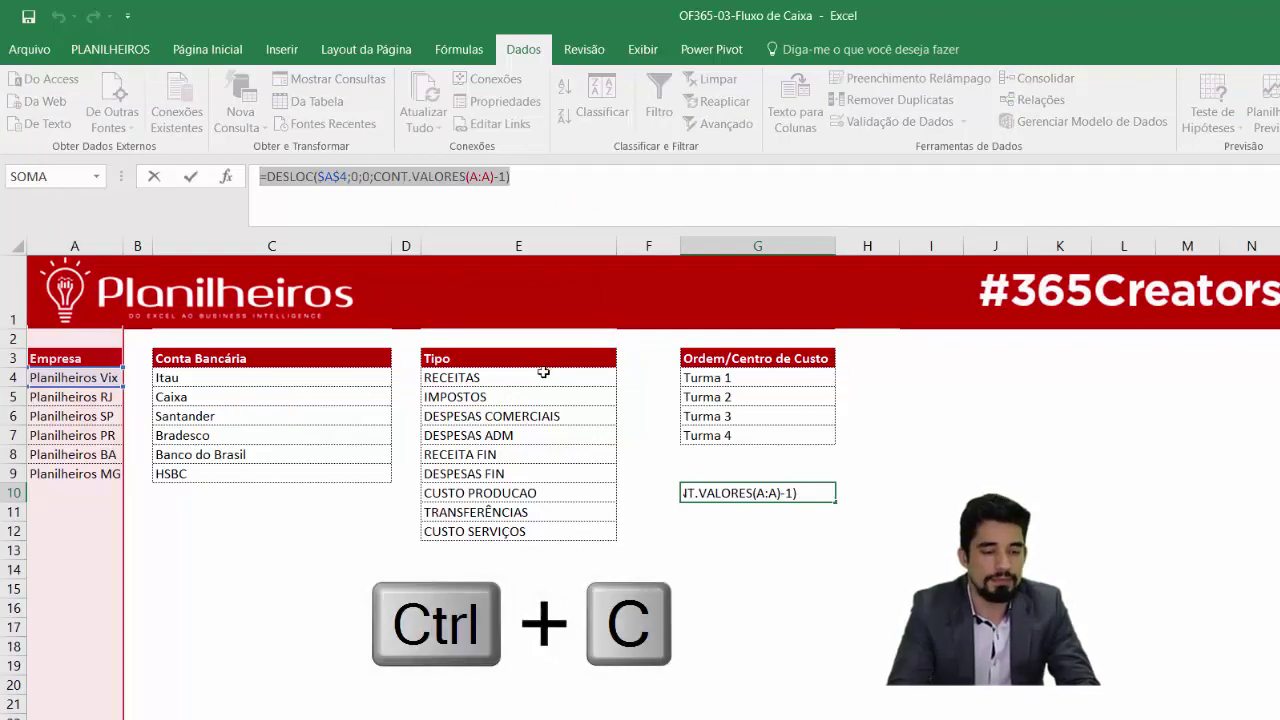
key("Escape")
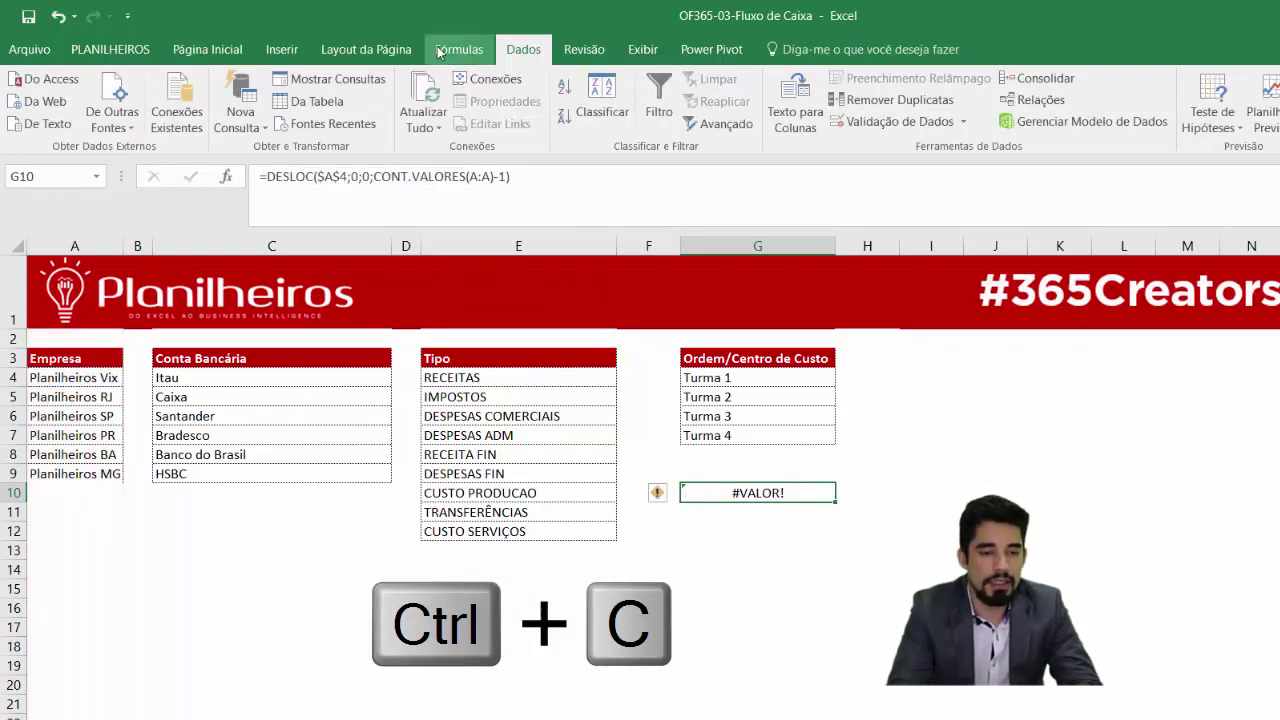
- Redefine the name empresa to refer to the copied formula =DESLOC($A$4;0;0;CONT.VALORES(A:A)-1)
left_click(480, 50)
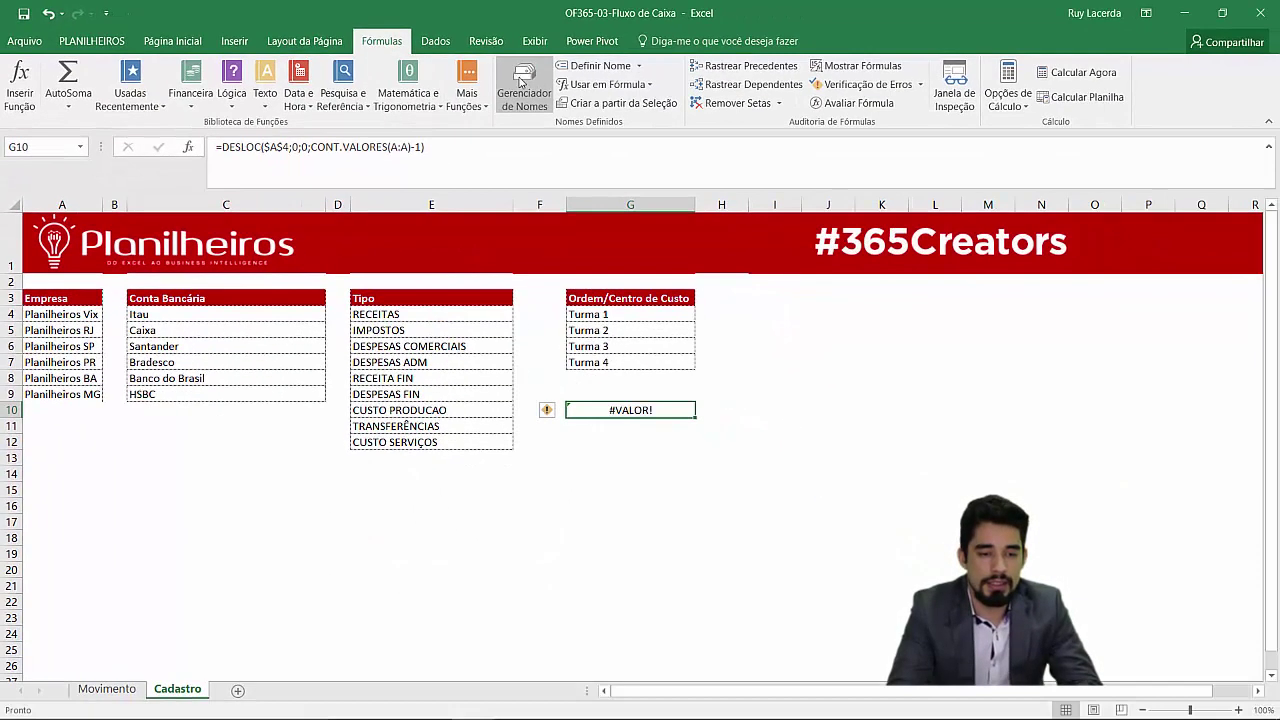
left_click(522, 88)
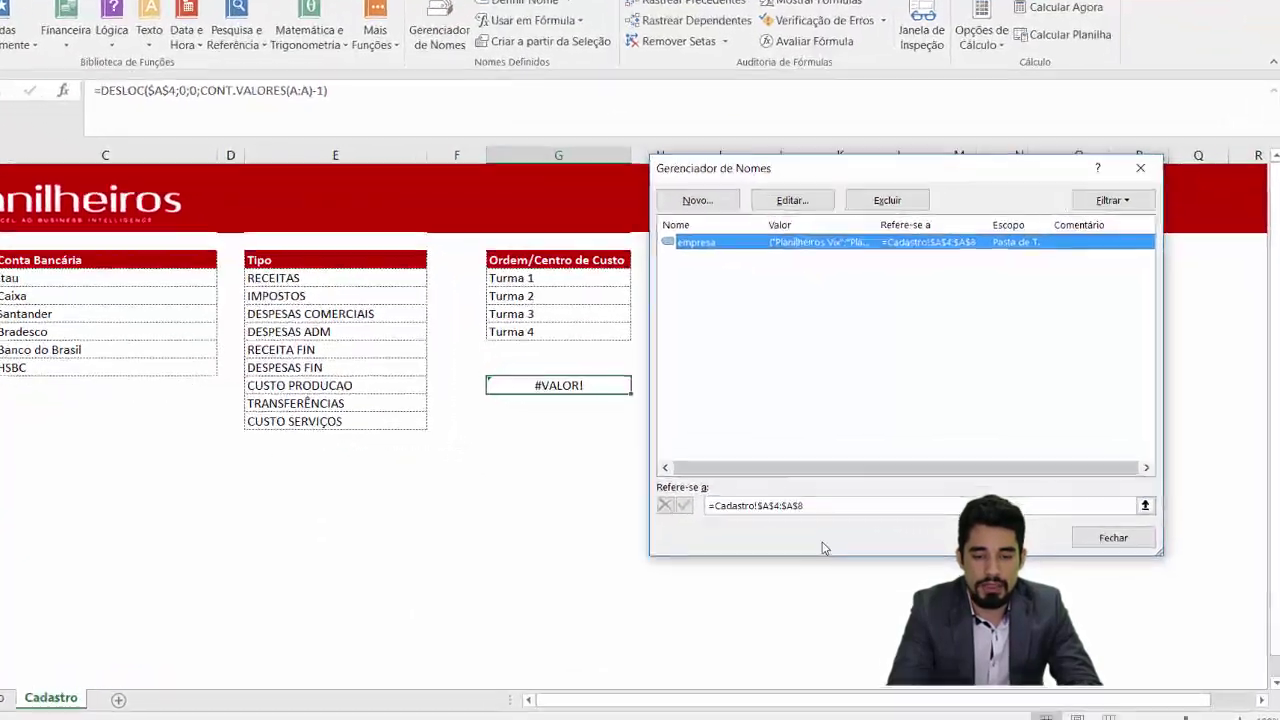
left_click(869, 514)
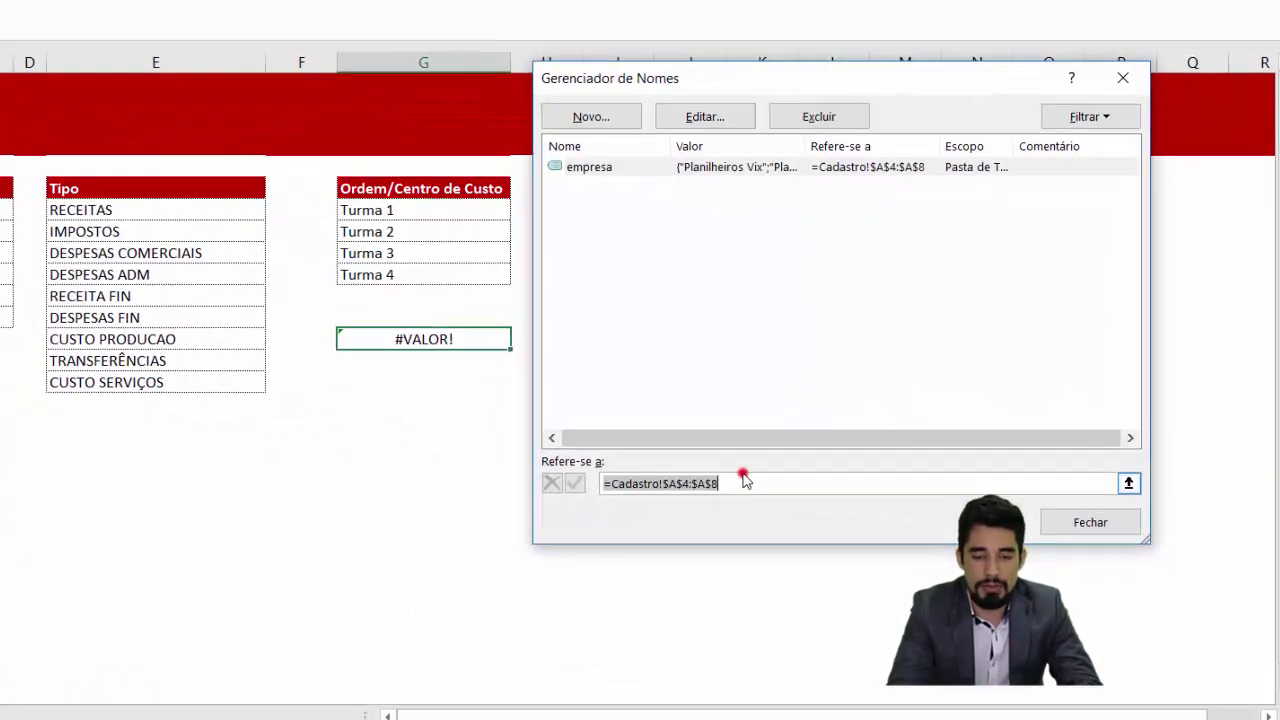
key("Delete")
key("ctrl+v")
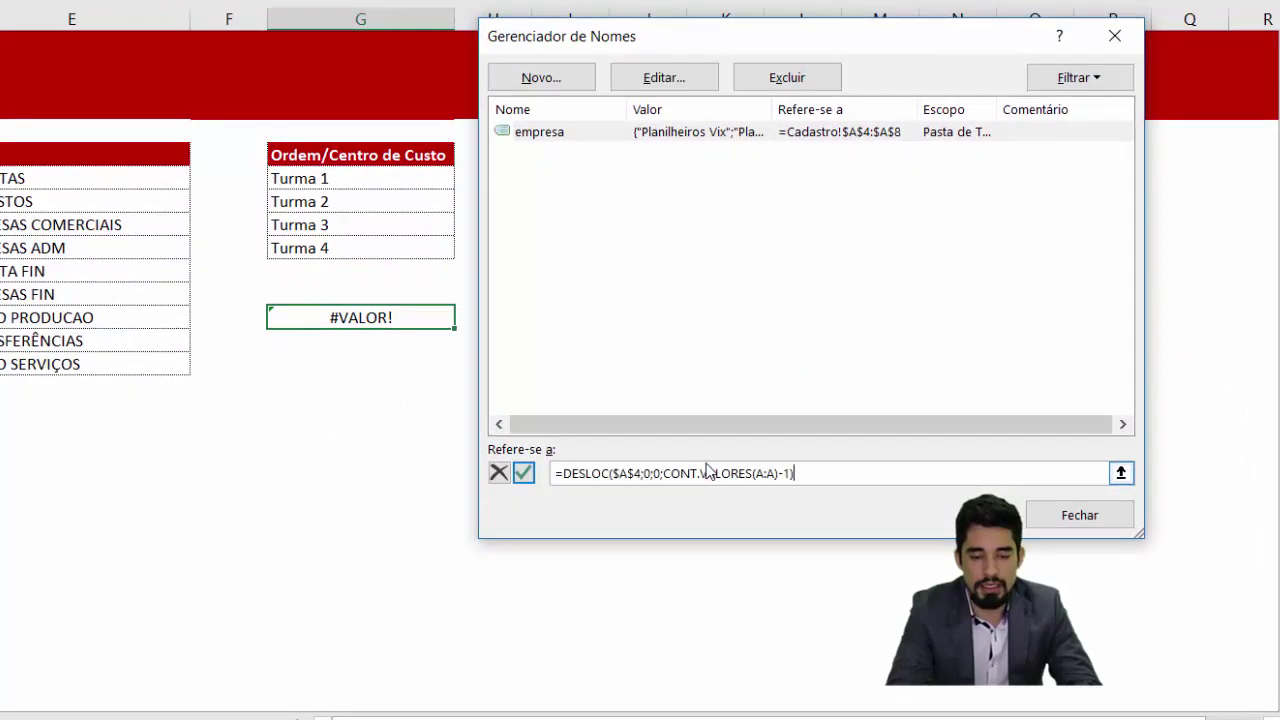
left_click(523, 472)
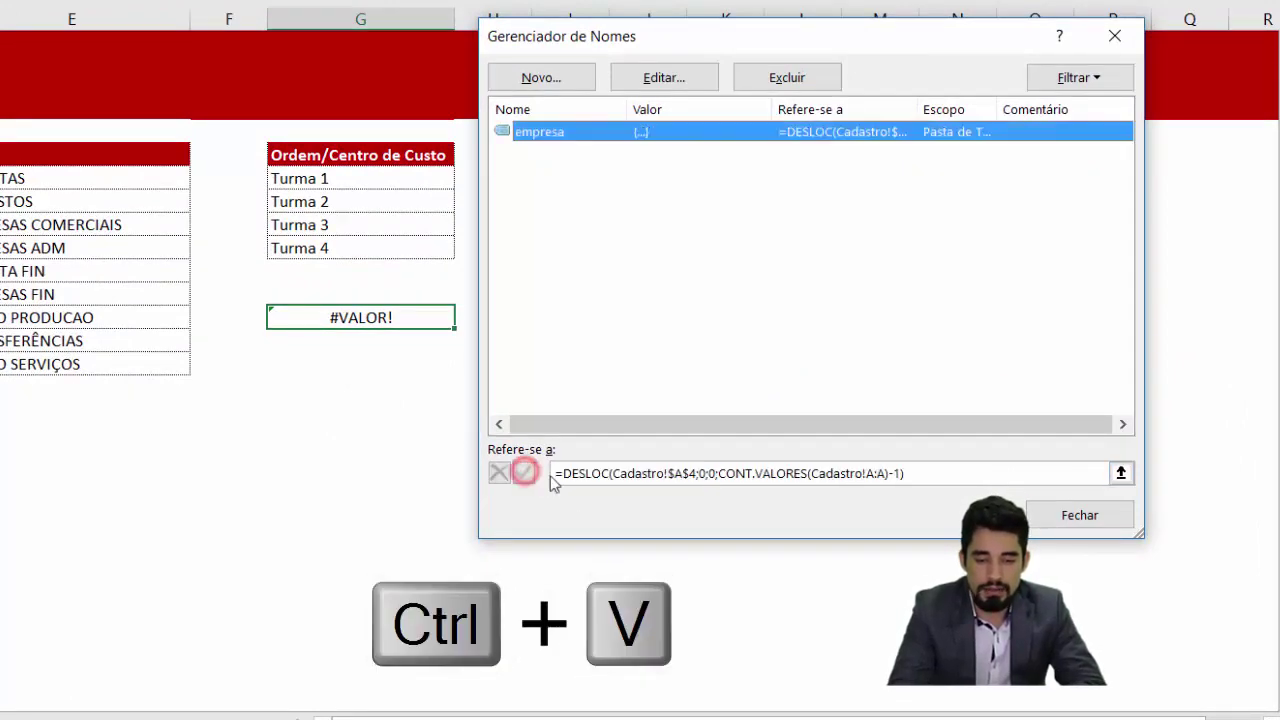
- Check which cells the name empresa covers, and delete the trial formula from cell G10
left_click(942, 472)
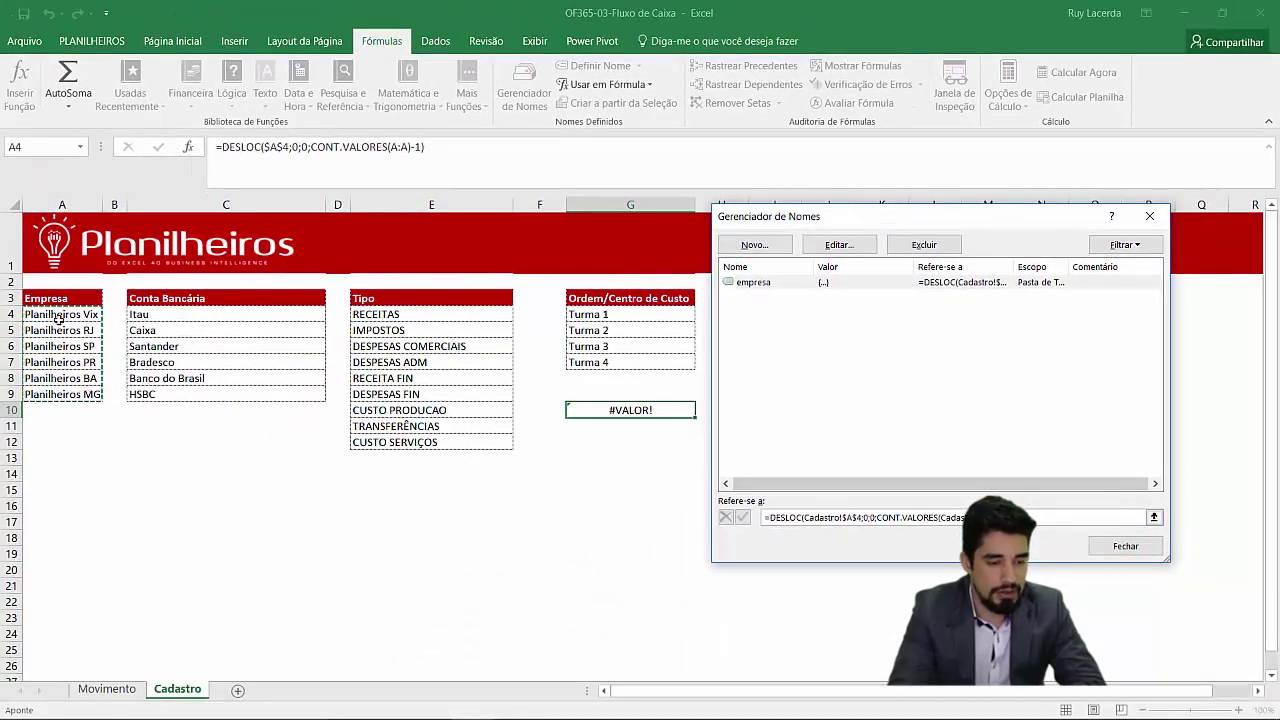
left_click(1104, 548)
key("Delete")
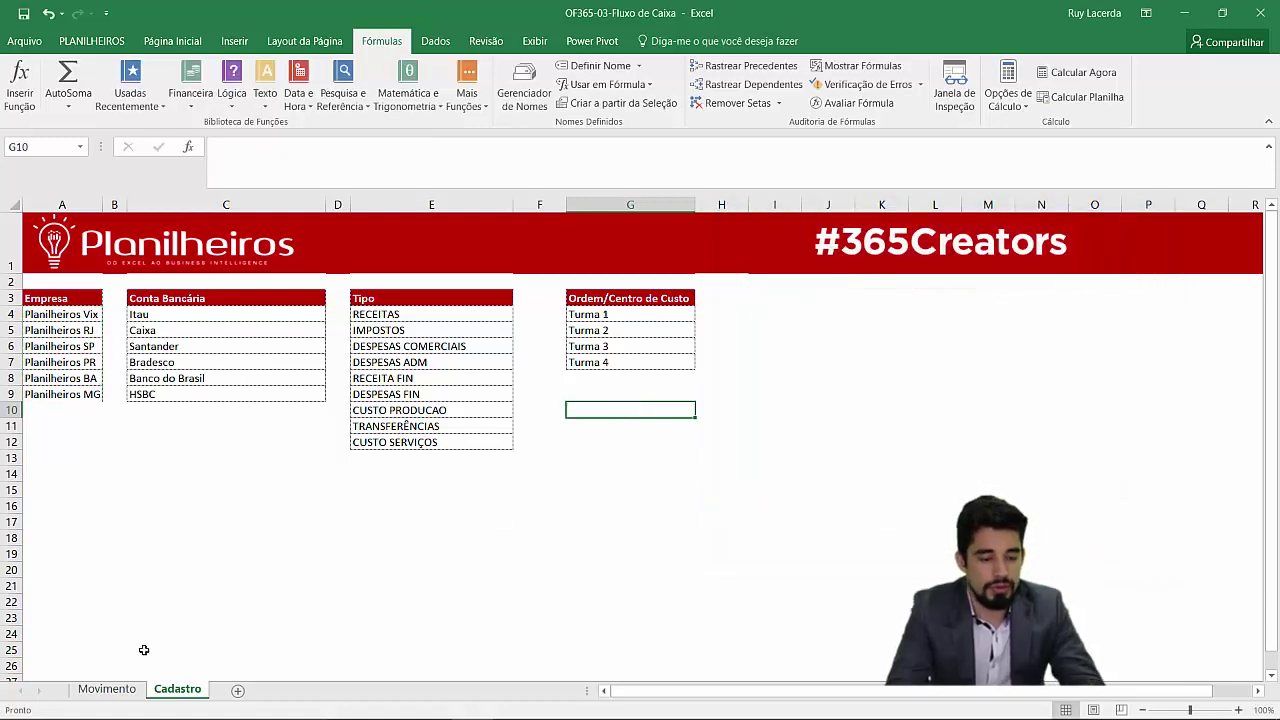
- Check the companies offered in the Empresa drop-down list of cell B4 on the Movimento sheet
left_click(114, 694)
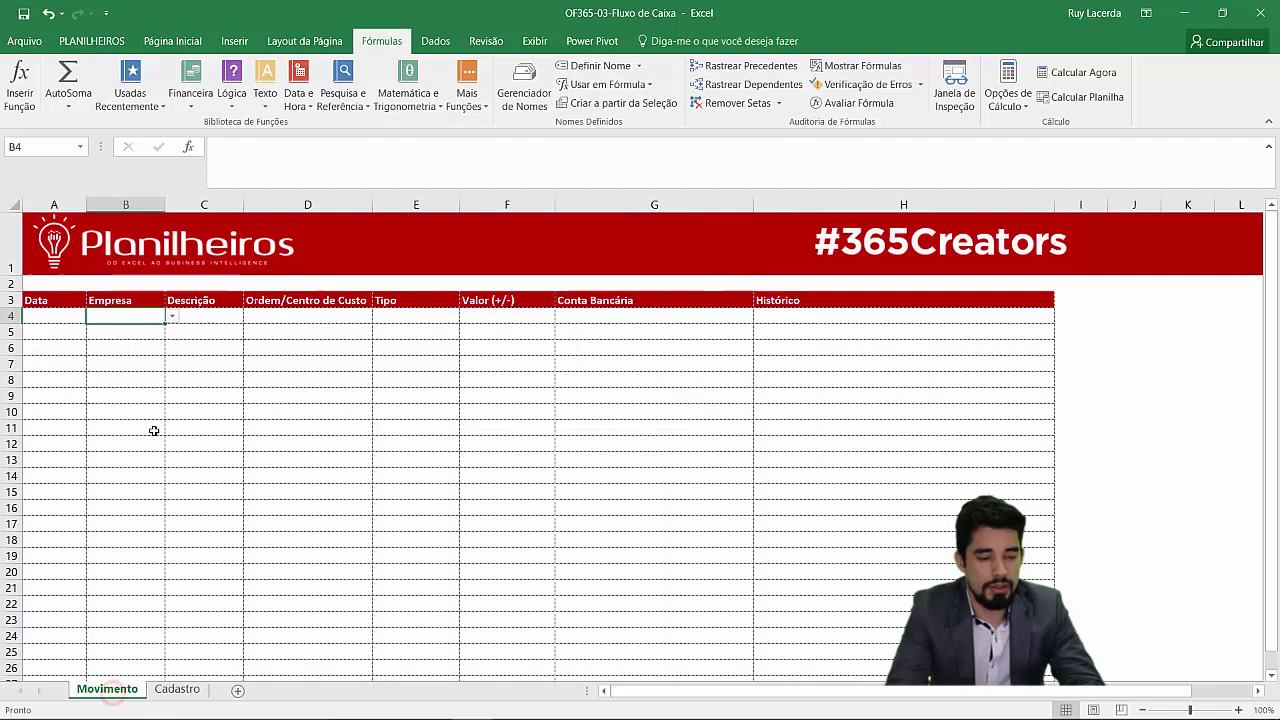
left_click(173, 317)
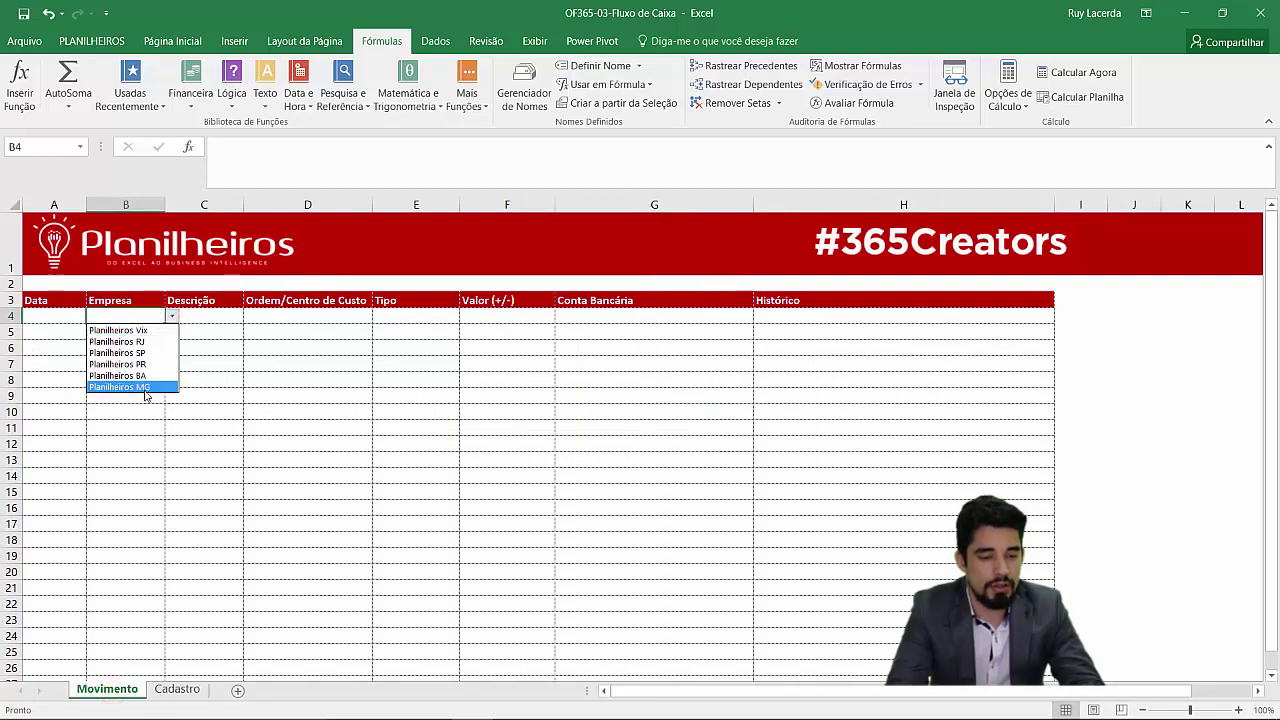
left_click(163, 545)
- Add the company Planilheiros PA in cell A10 of the Cadastro sheet, below the existing companies
left_click(177, 689)
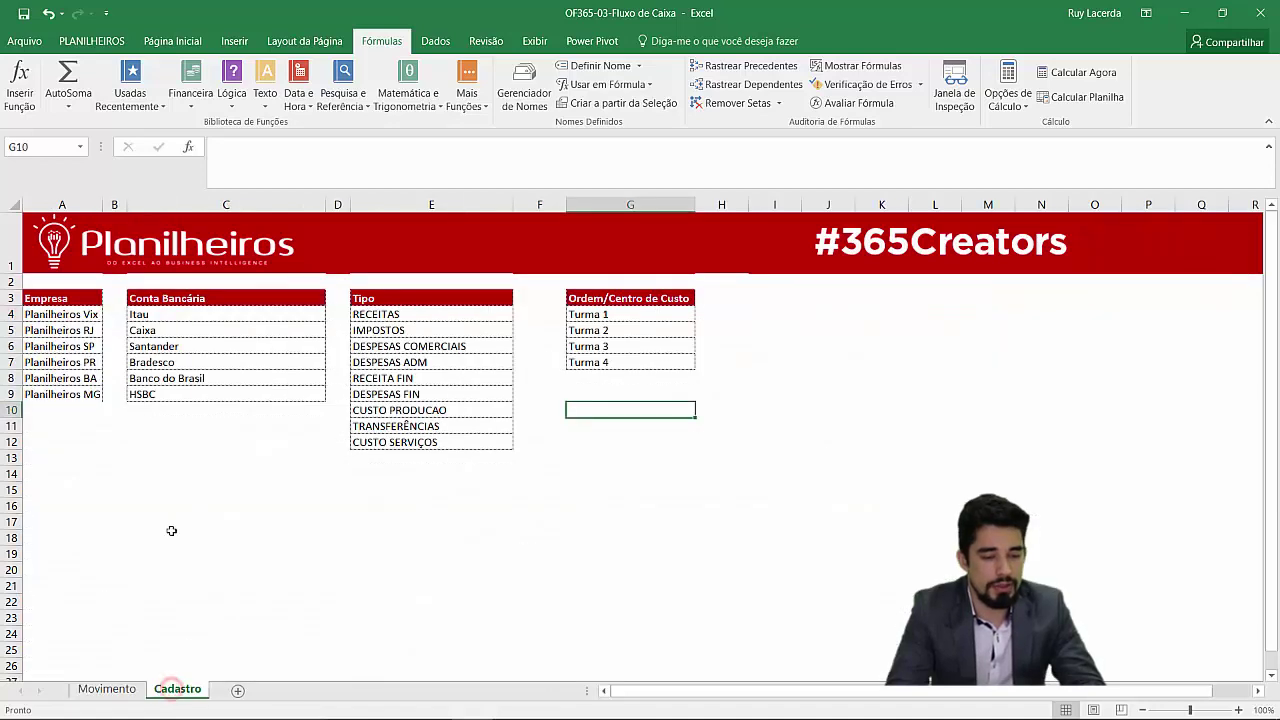
left_click(76, 411)
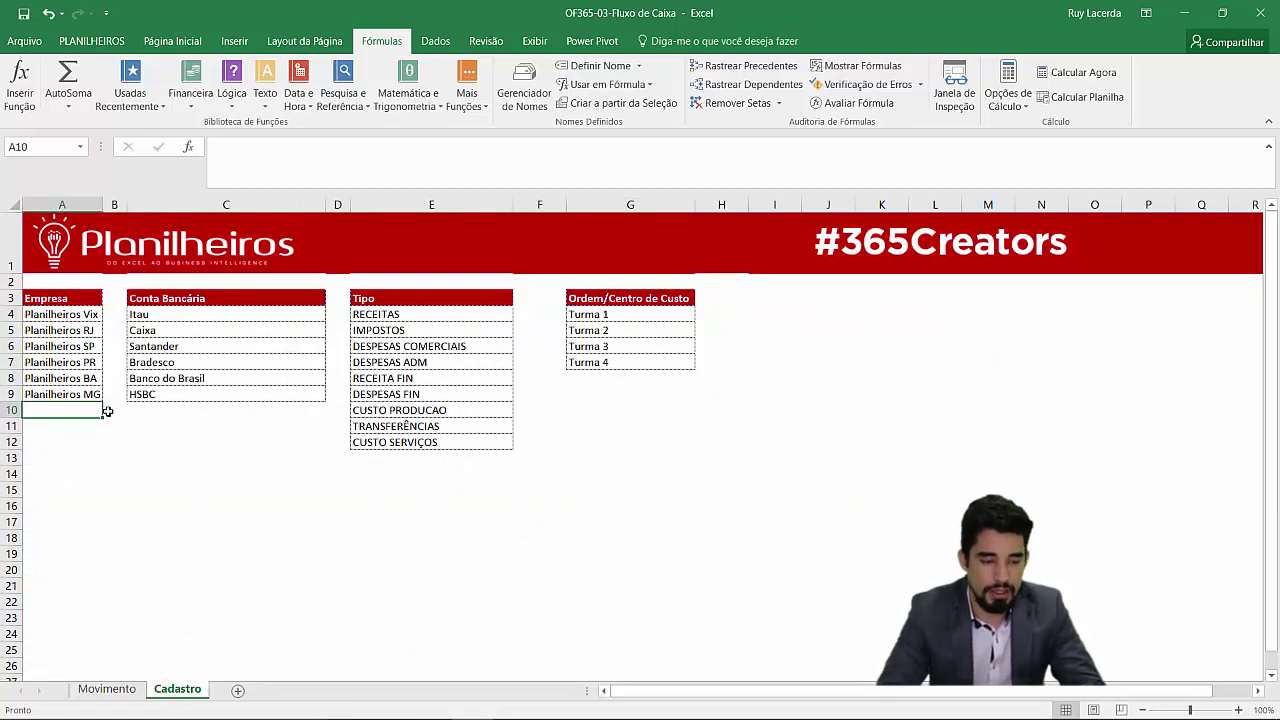
type("asd")
key("BackSpace")
key("BackSpace")
key("BackSpace")
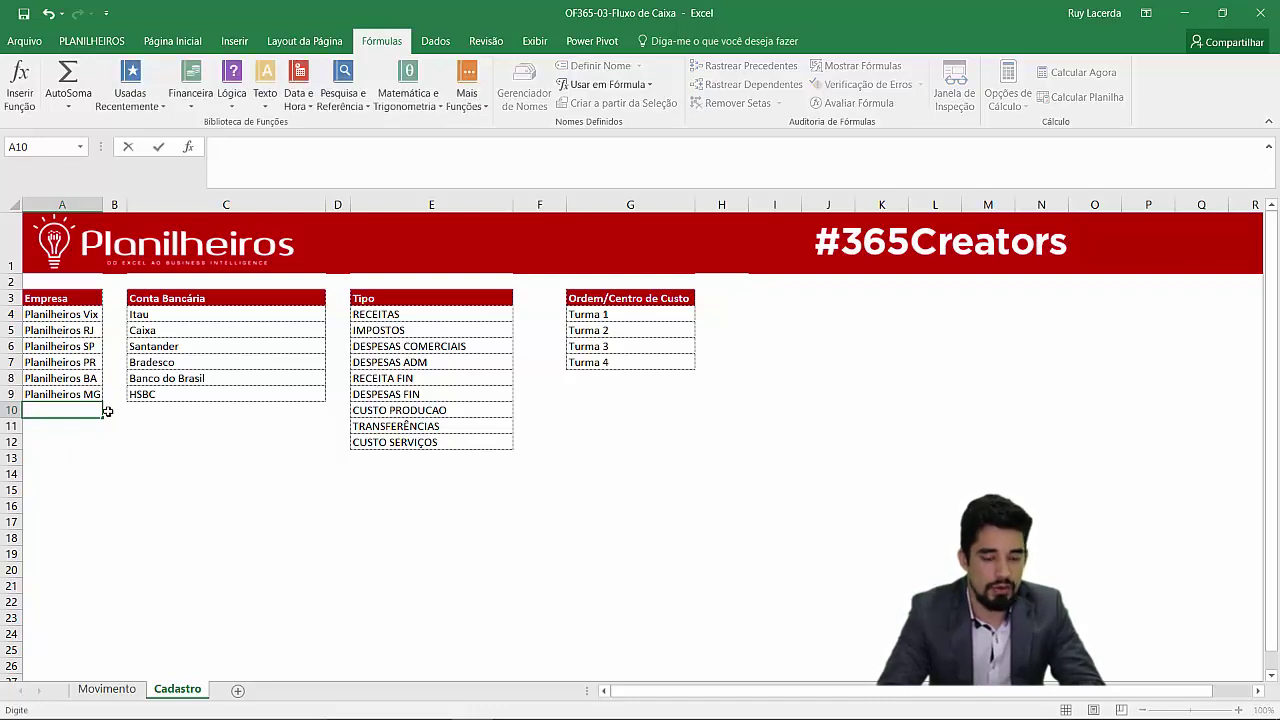
type("Planilhei")
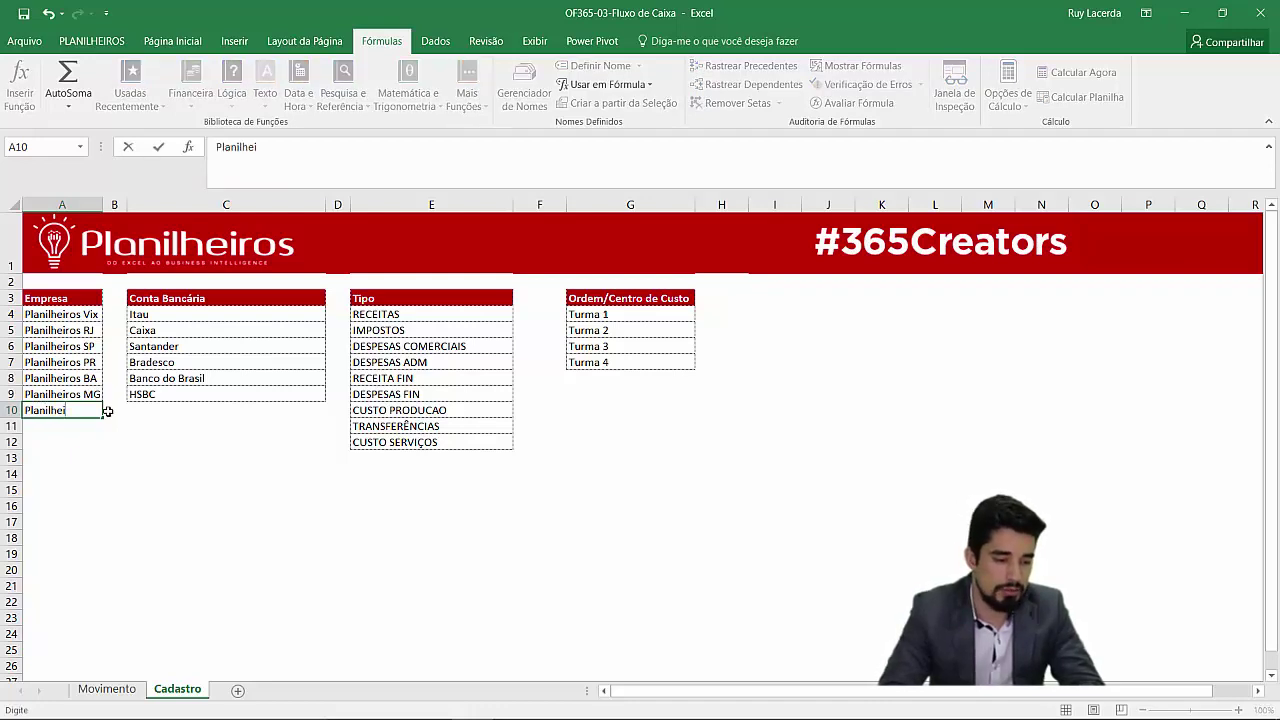
type("ros")
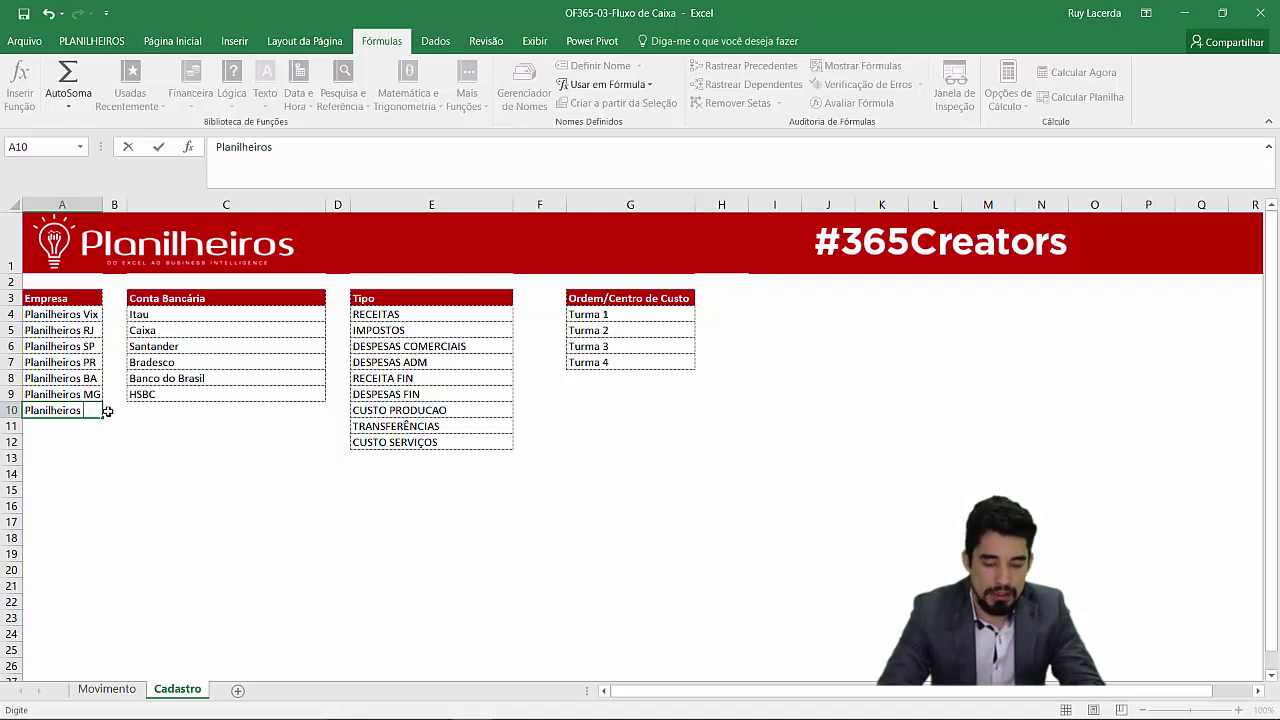
type("PA")
key("Return")
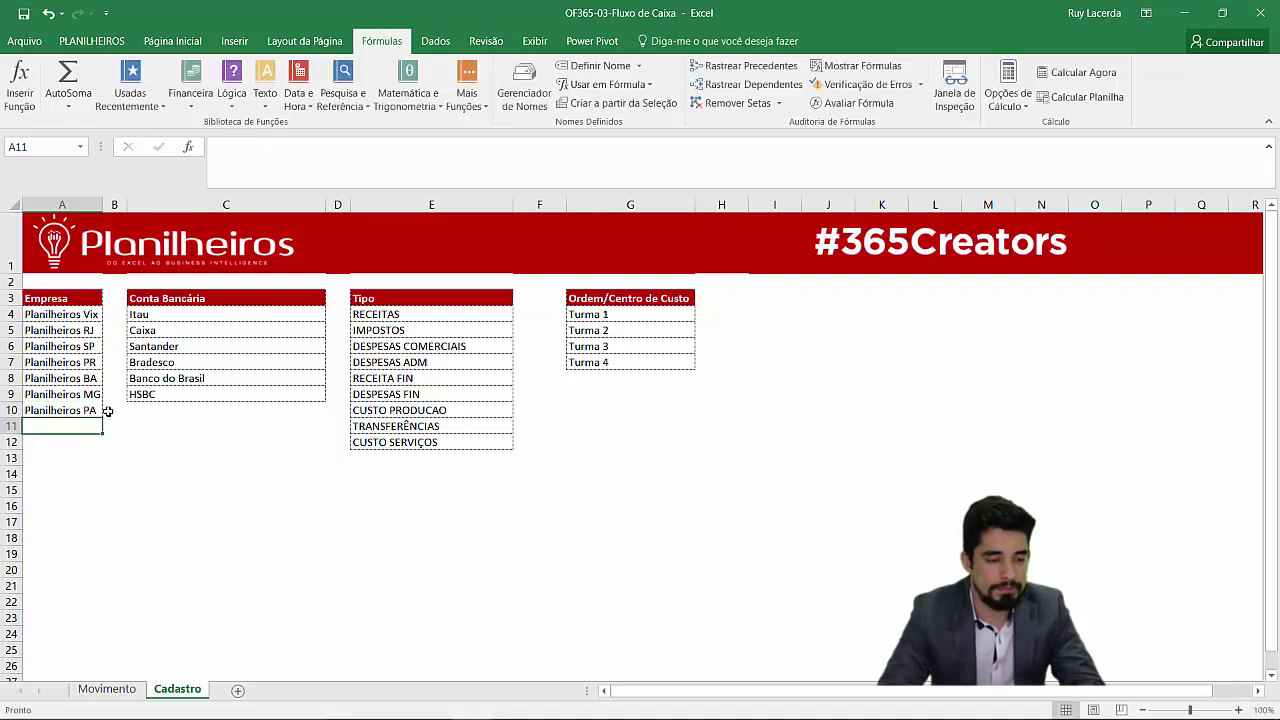
- Check whether the Empresa drop-down list in B4 on the Movimento sheet includes Planilheiros PA
left_click(127, 687)
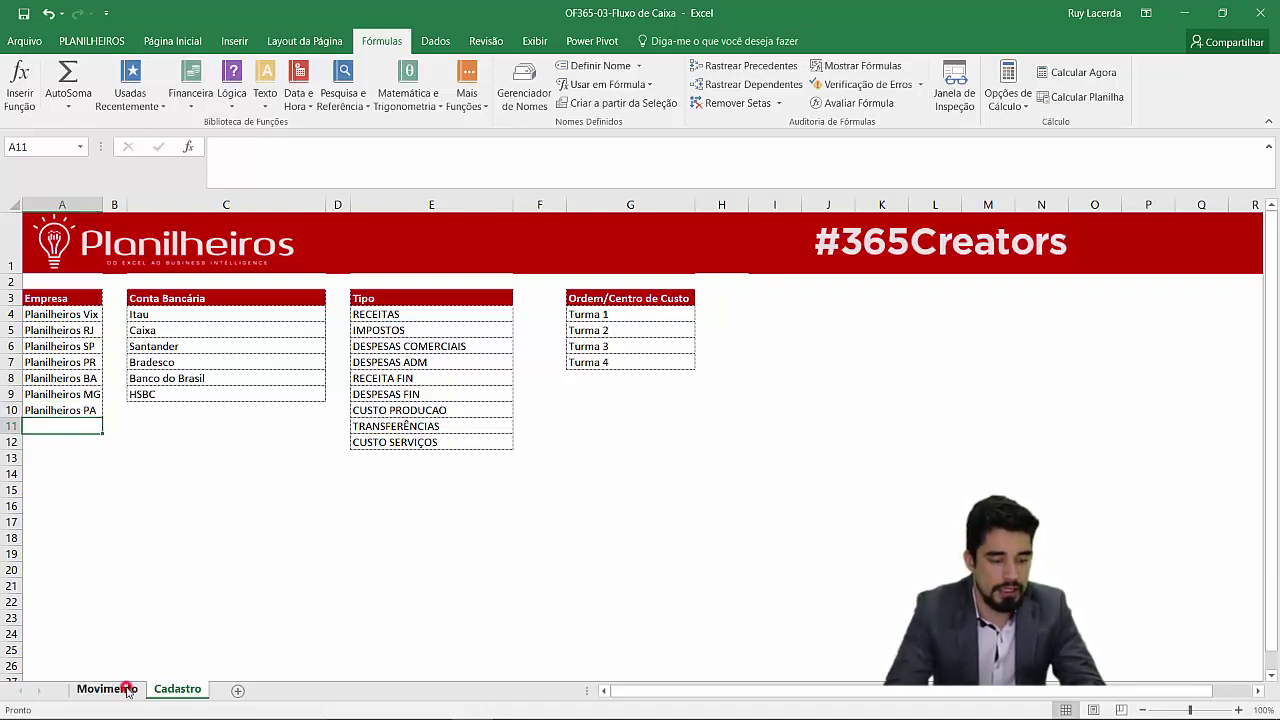
left_click(172, 316)
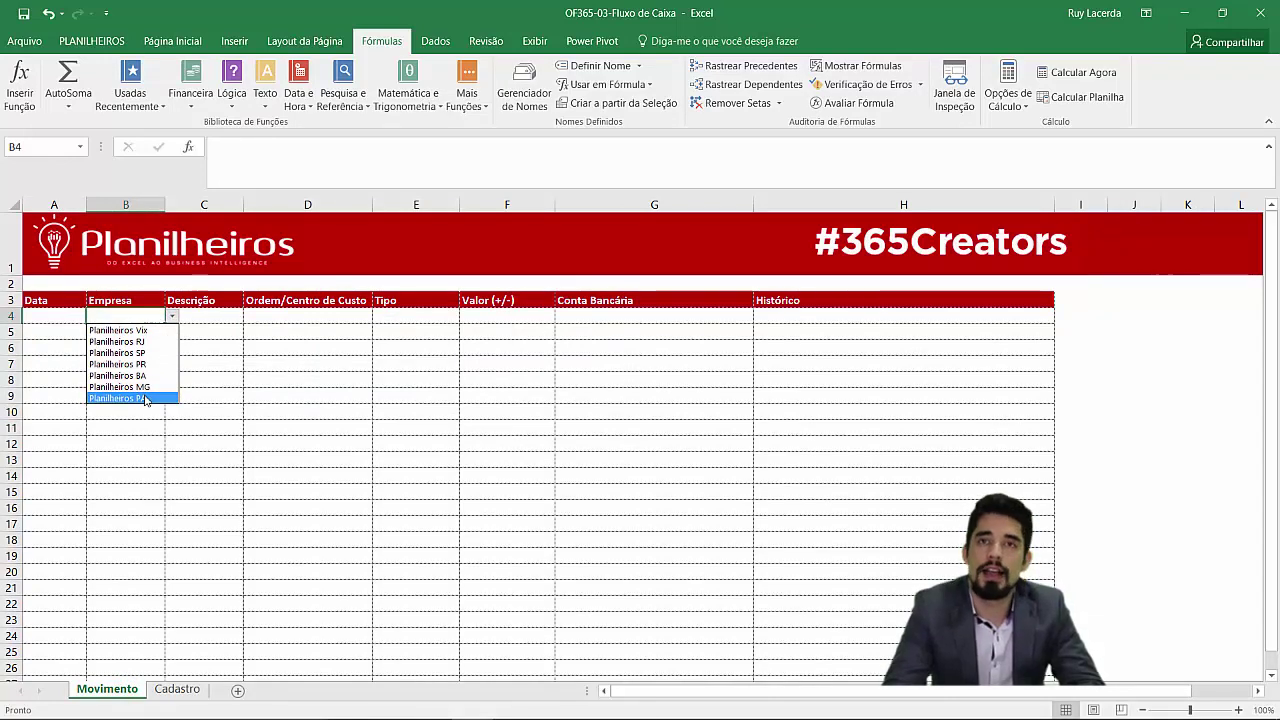
left_click(172, 316)
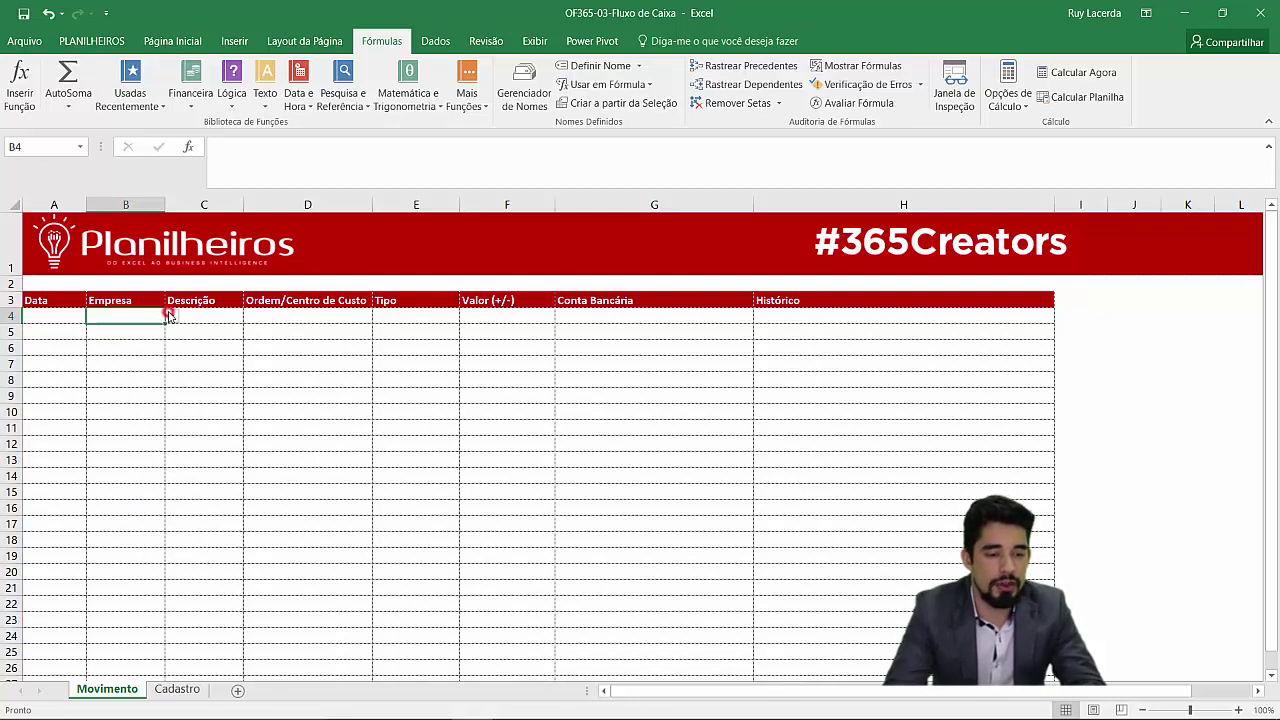
left_click(193, 323)
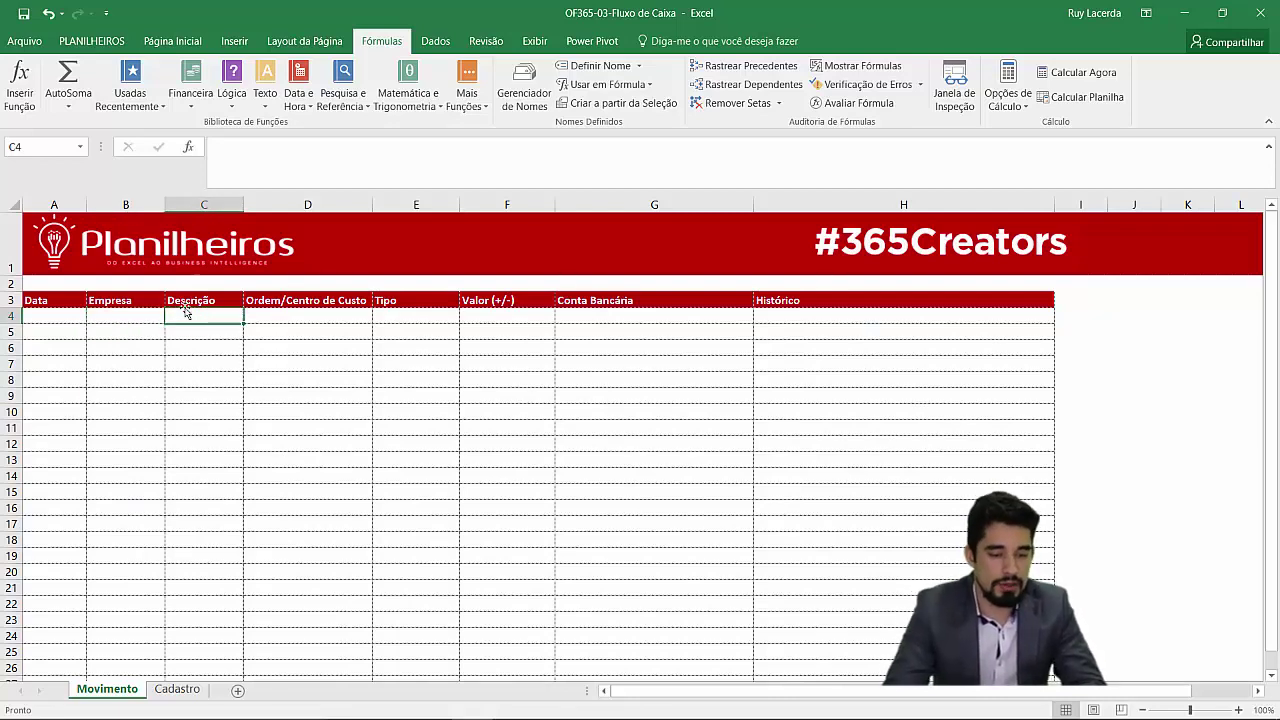
- Check which cells of the Ordem/Centro de Custo list on the Cadastro sheet the name ordem covers
left_click(307, 317)
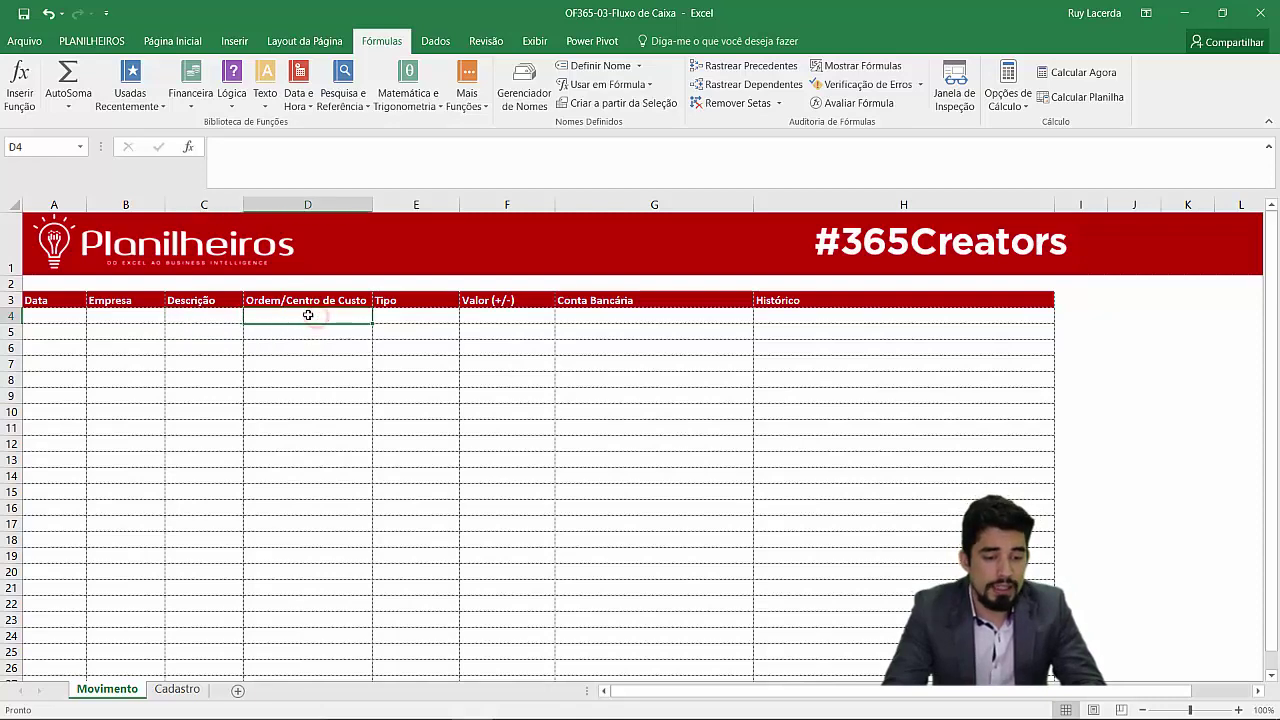
left_click(177, 689)
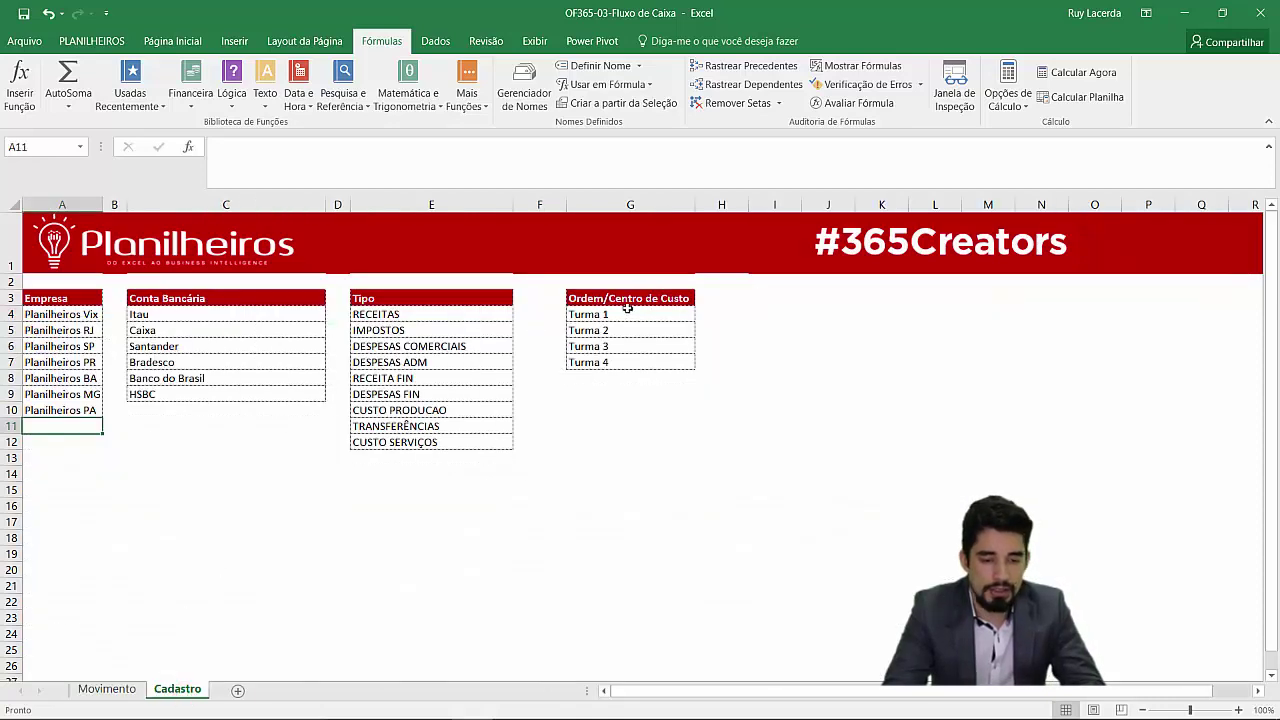
left_click_drag(618, 311, 614, 363)
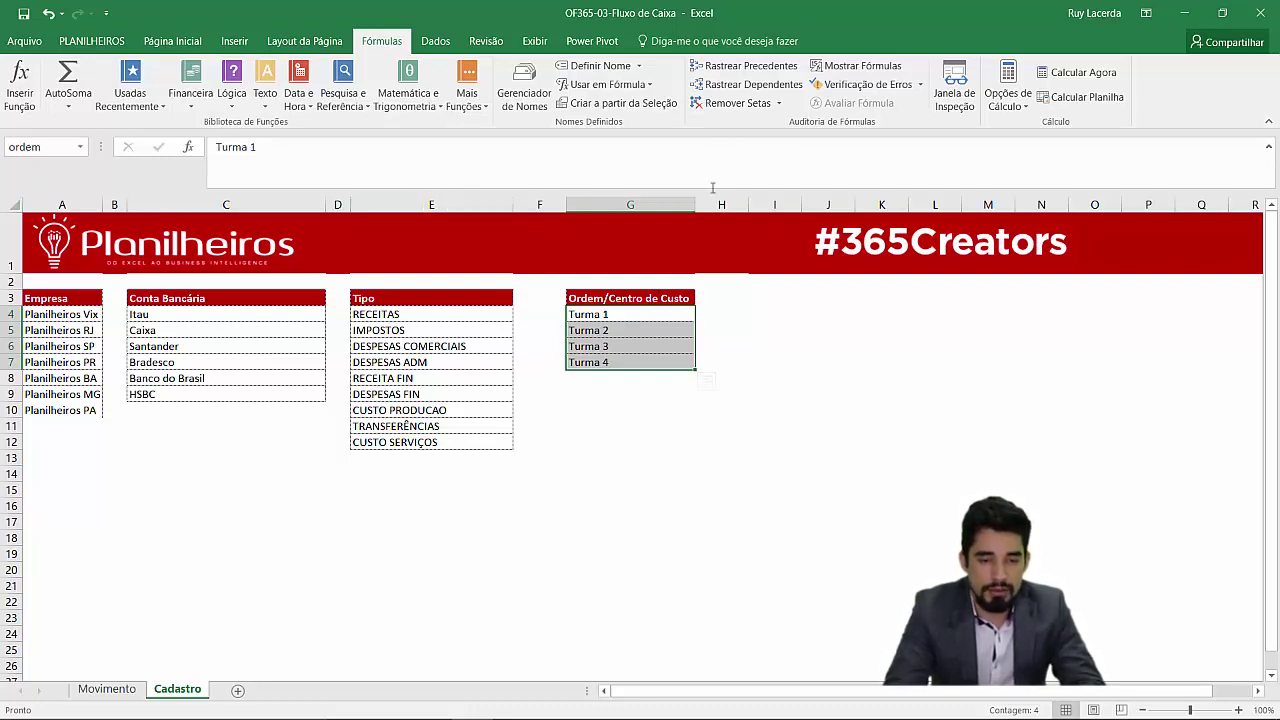
left_click(700, 423)
left_click(637, 409)
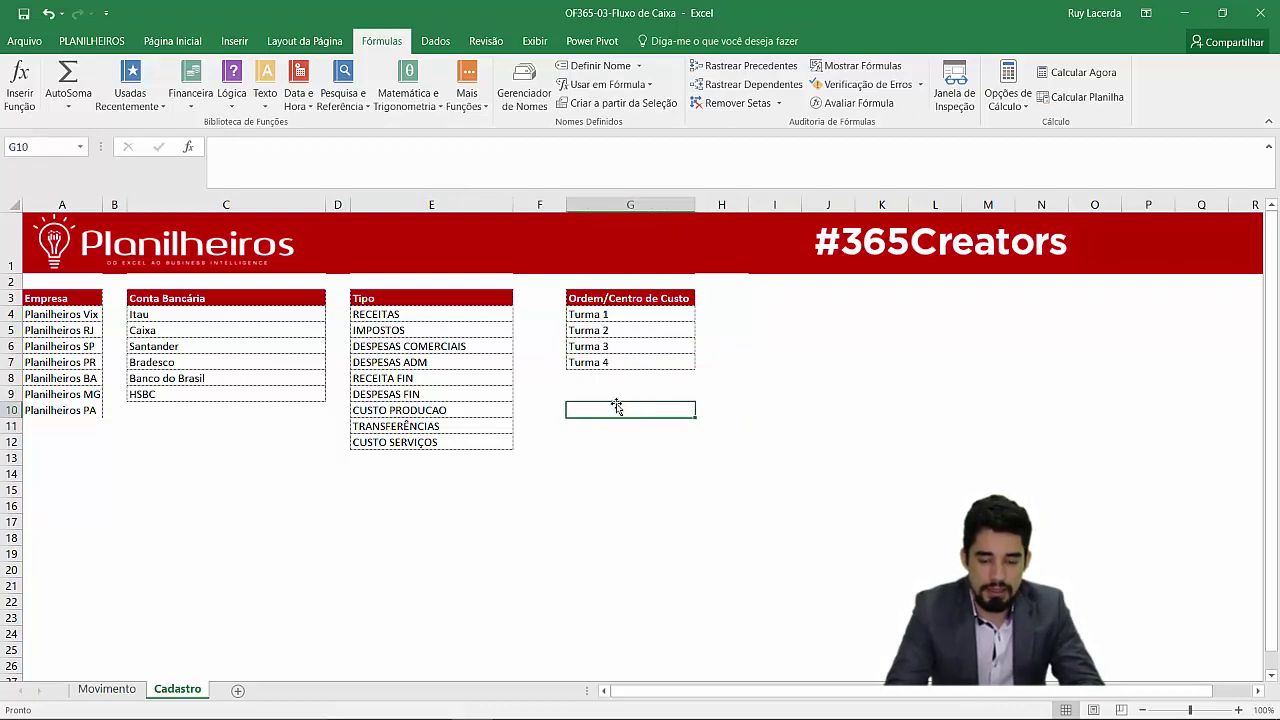
- Redefine the name ordem to refer to =DESLOC(Cadastro!$G$4;0;0;CONT.VALORES(Cadastro!$G:$G)-1), and check the range it covers
left_click(305, 41)
left_click(381, 41)
left_click(524, 90)
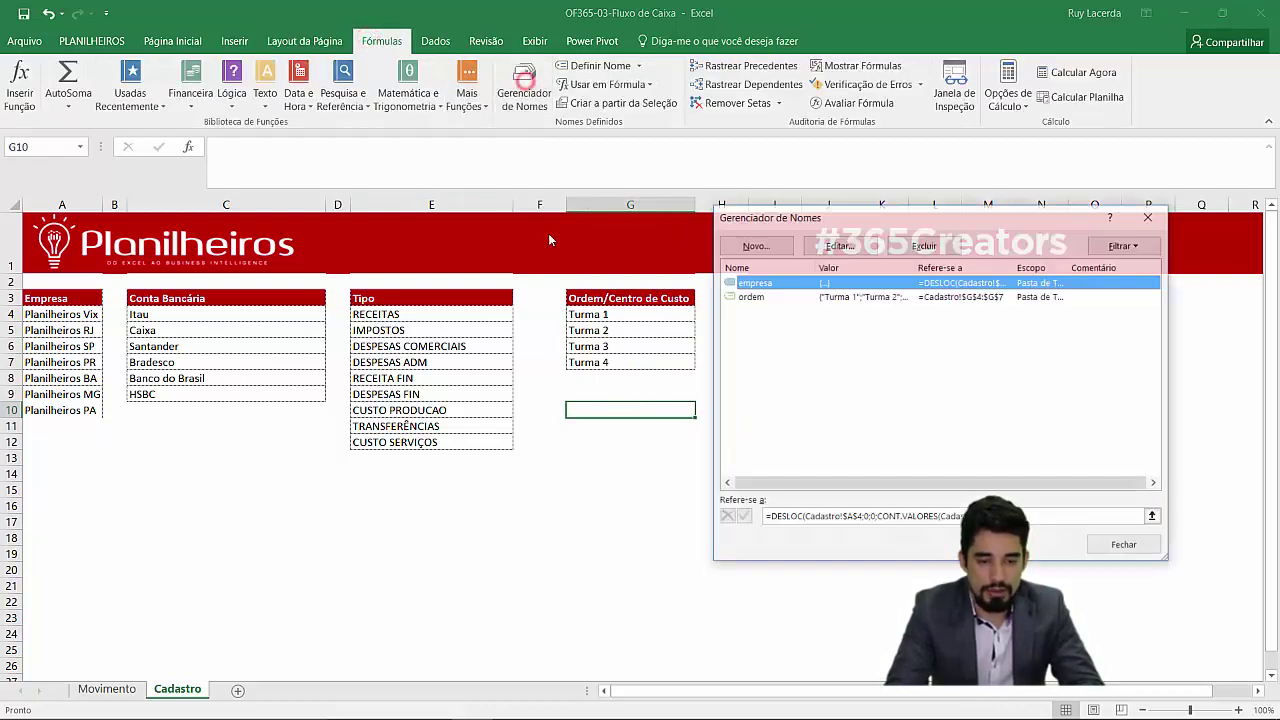
left_click(775, 297)
triple_click(790, 518)
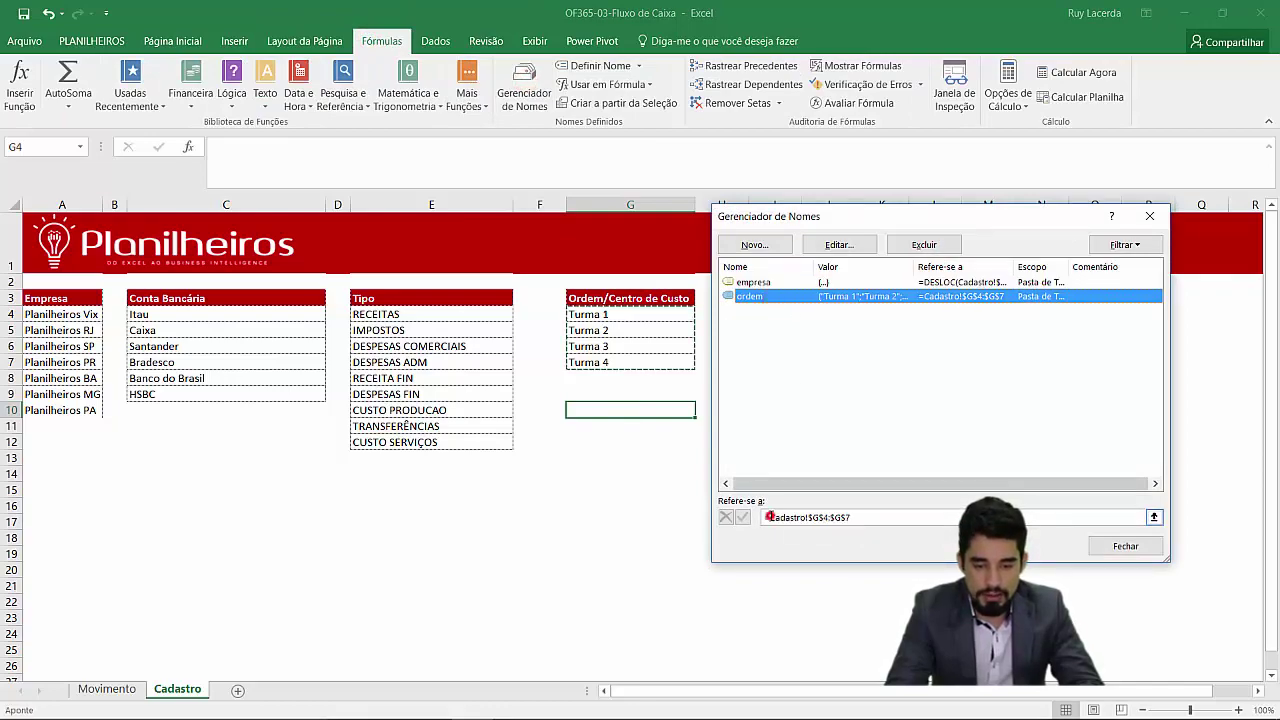
type("=DESLOC(")
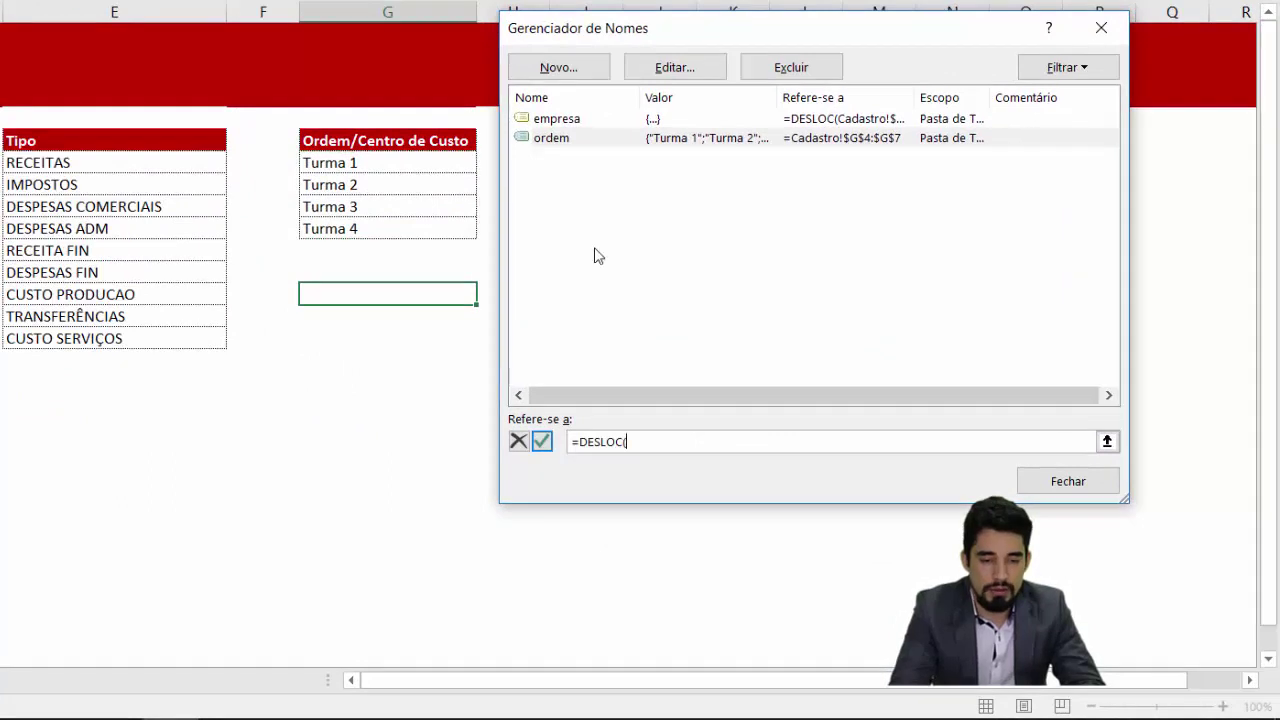
left_click(414, 163)
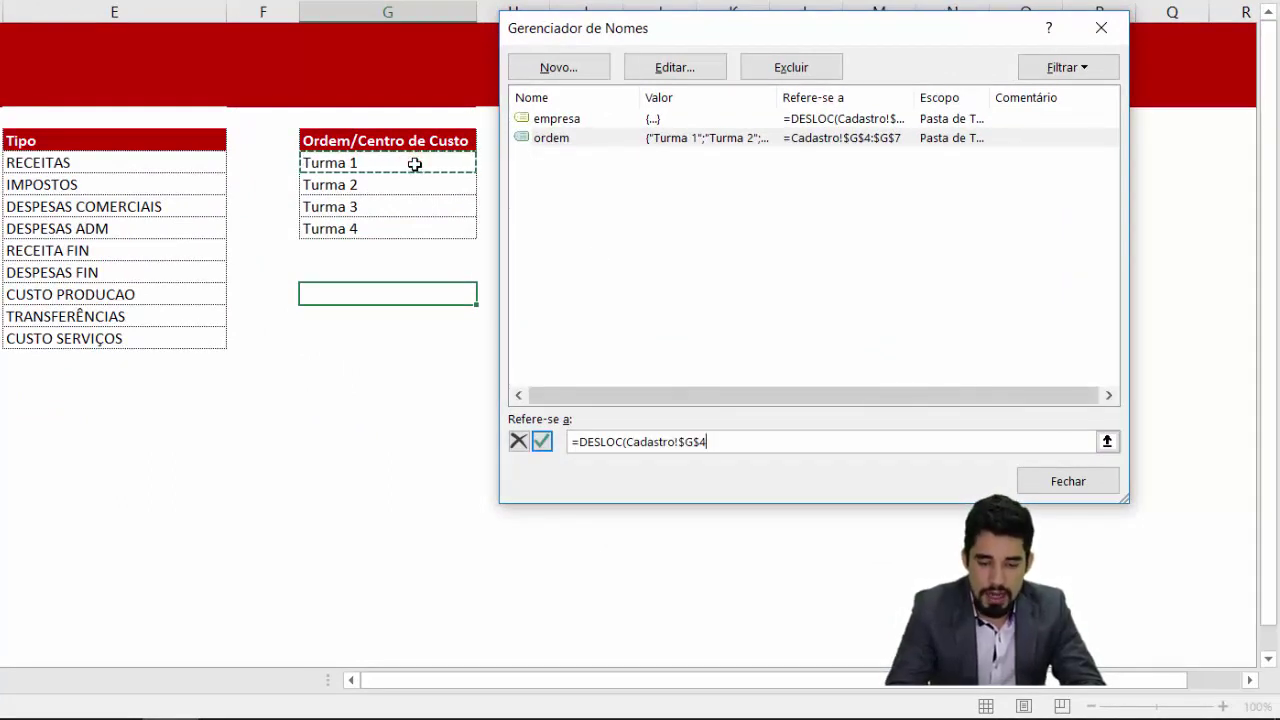
type(";0;0;CONT.VALORES(")
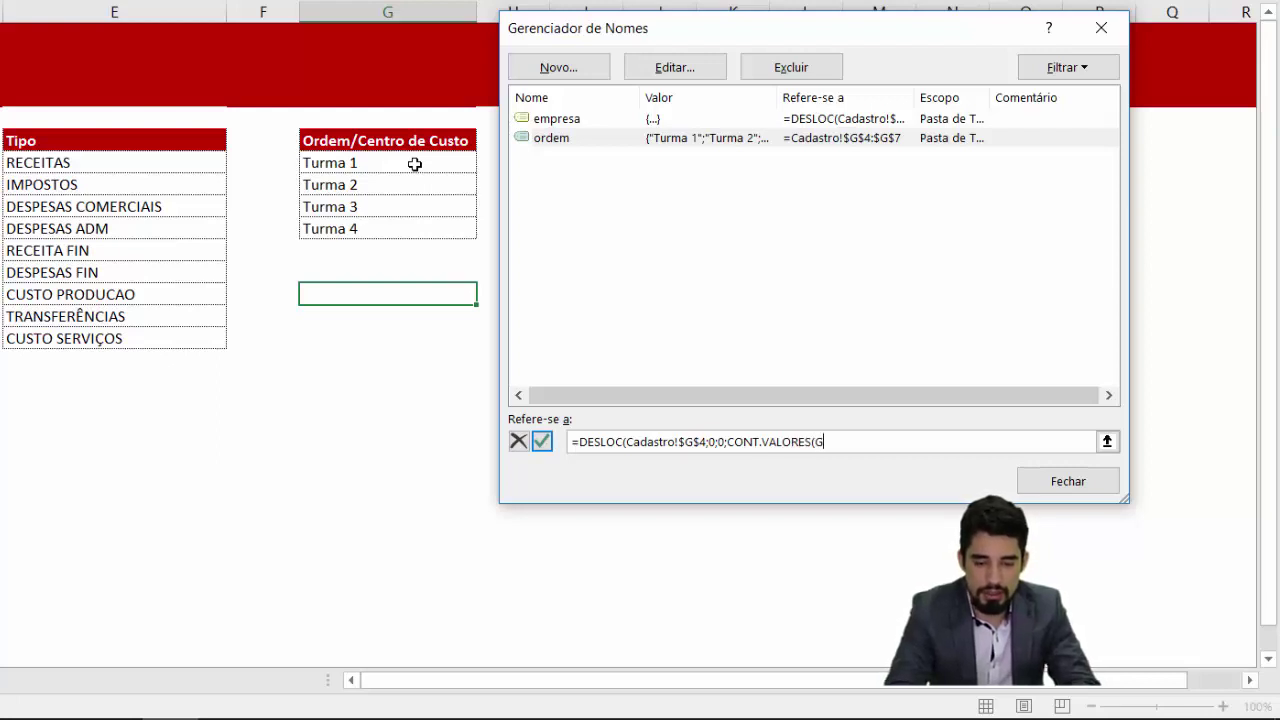
left_click(392, 12)
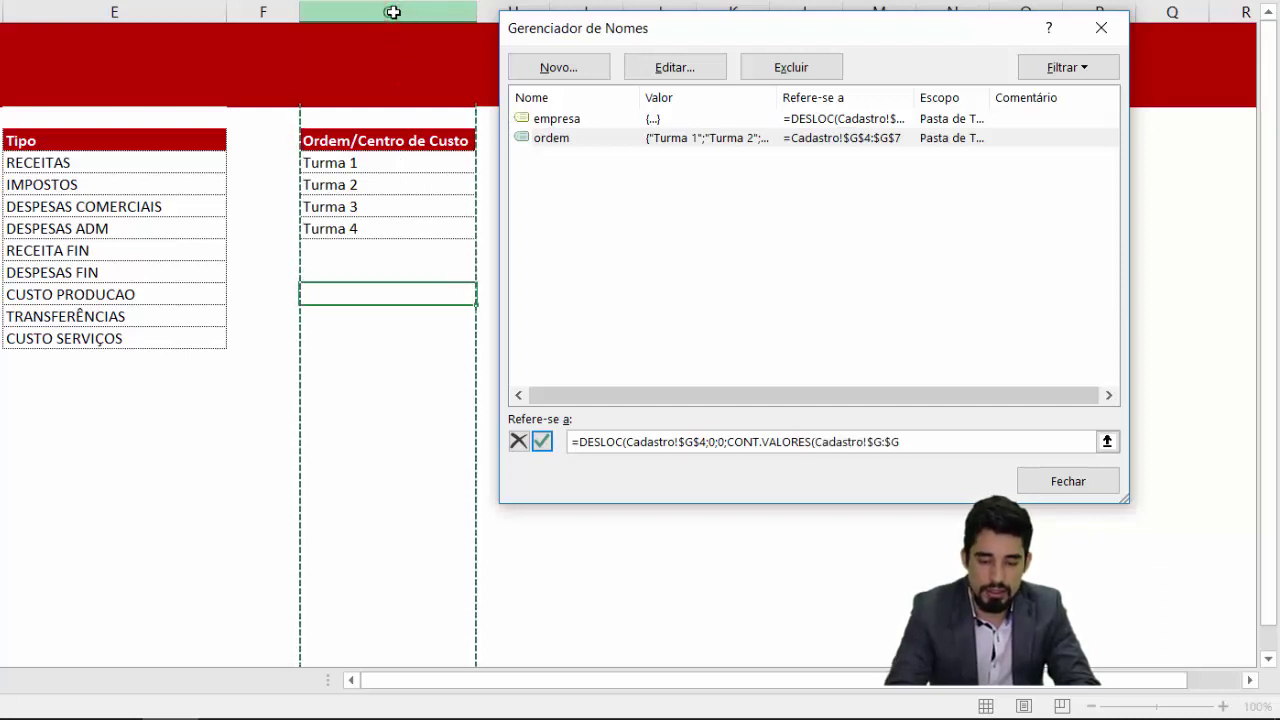
type(")-1")
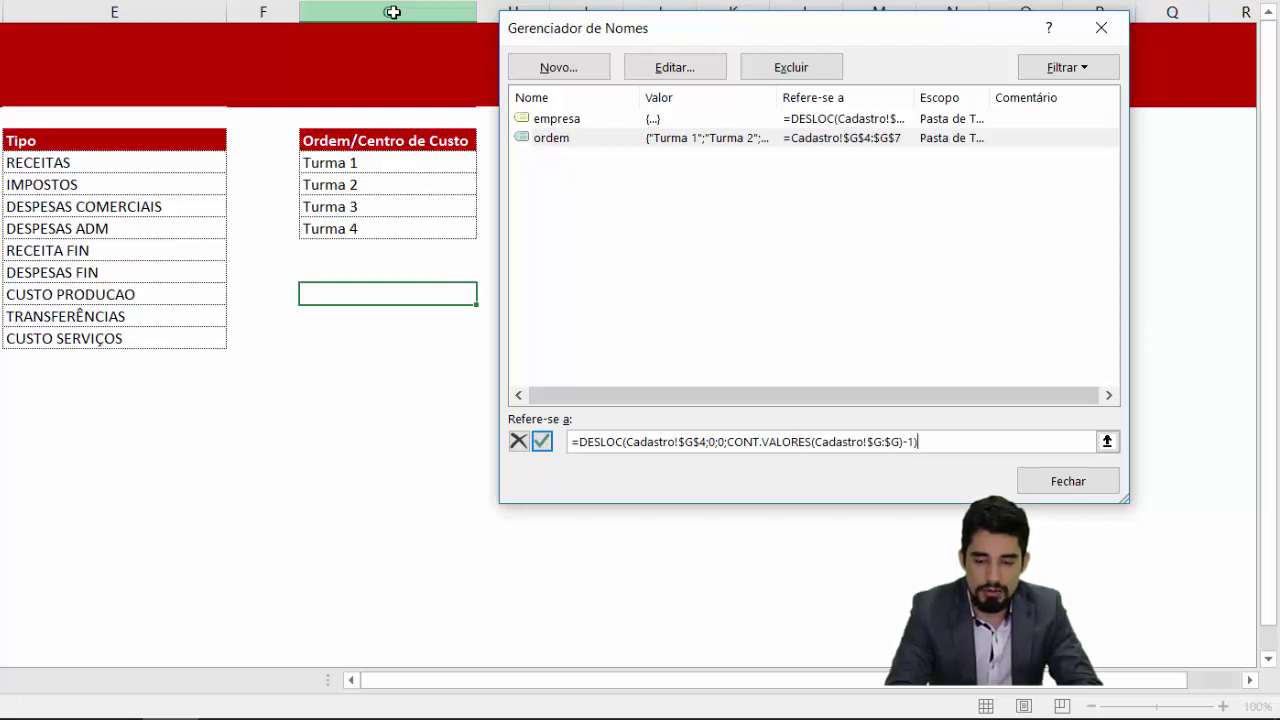
left_click(541, 442)
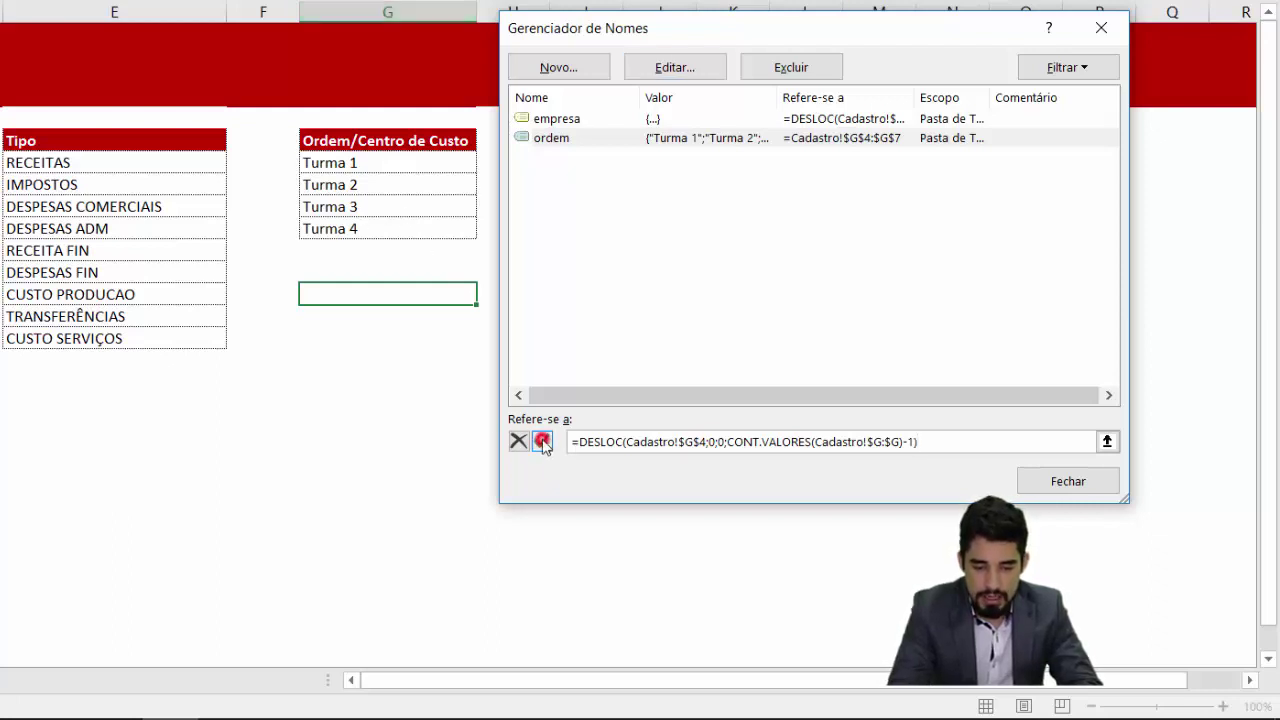
left_click(931, 441)
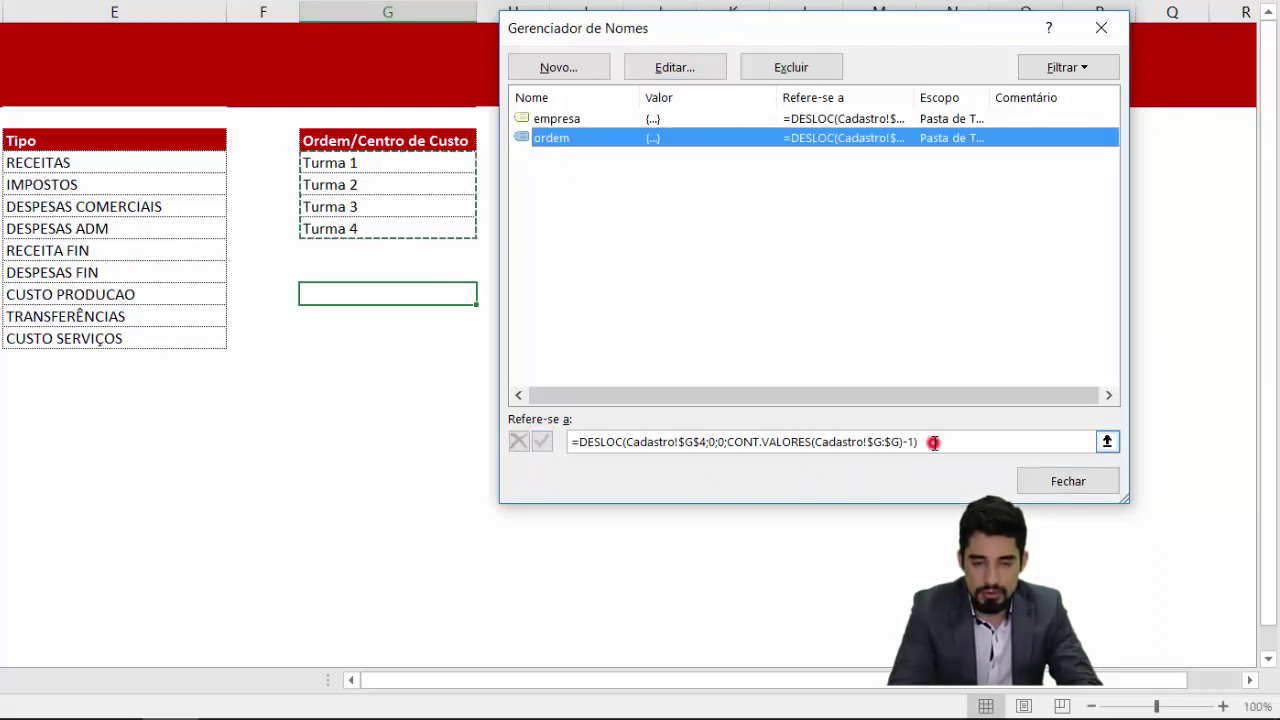
left_click(1060, 482)
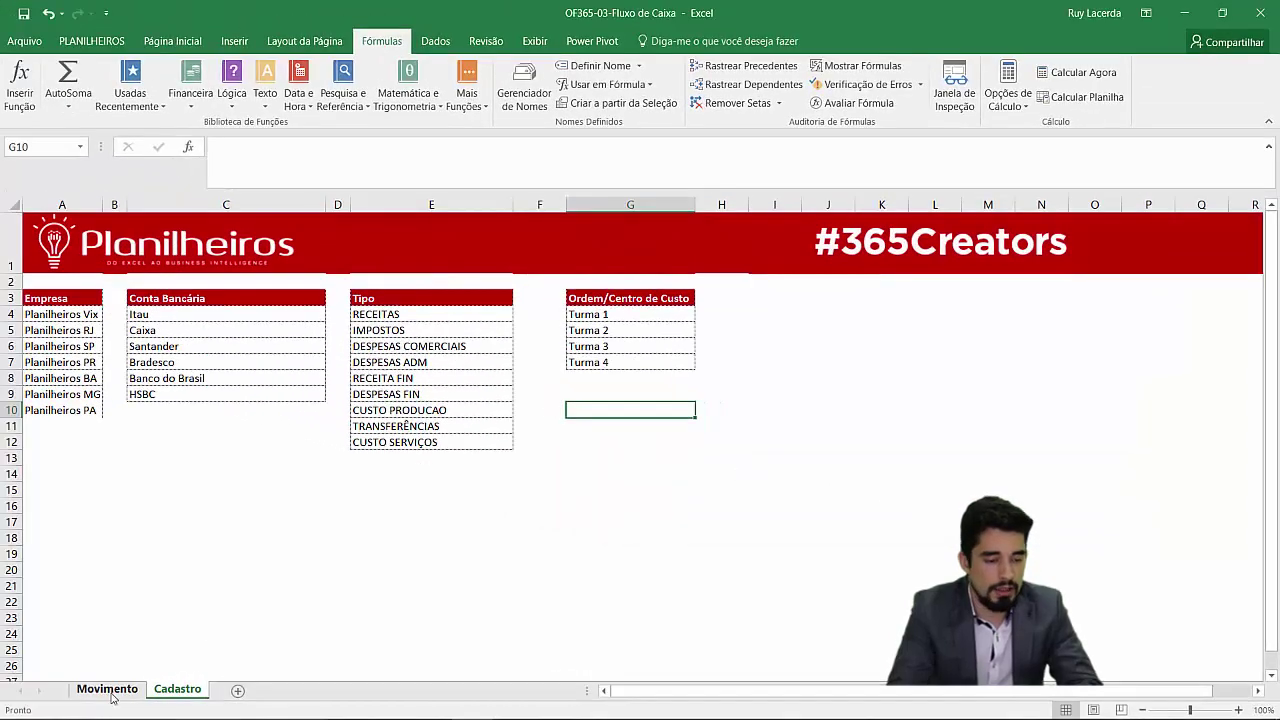
- Apply list data validation with the source =ordem to the Ordem/Centro de Custo column of the Movimento sheet, from D4 to the last row
left_click(107, 689)
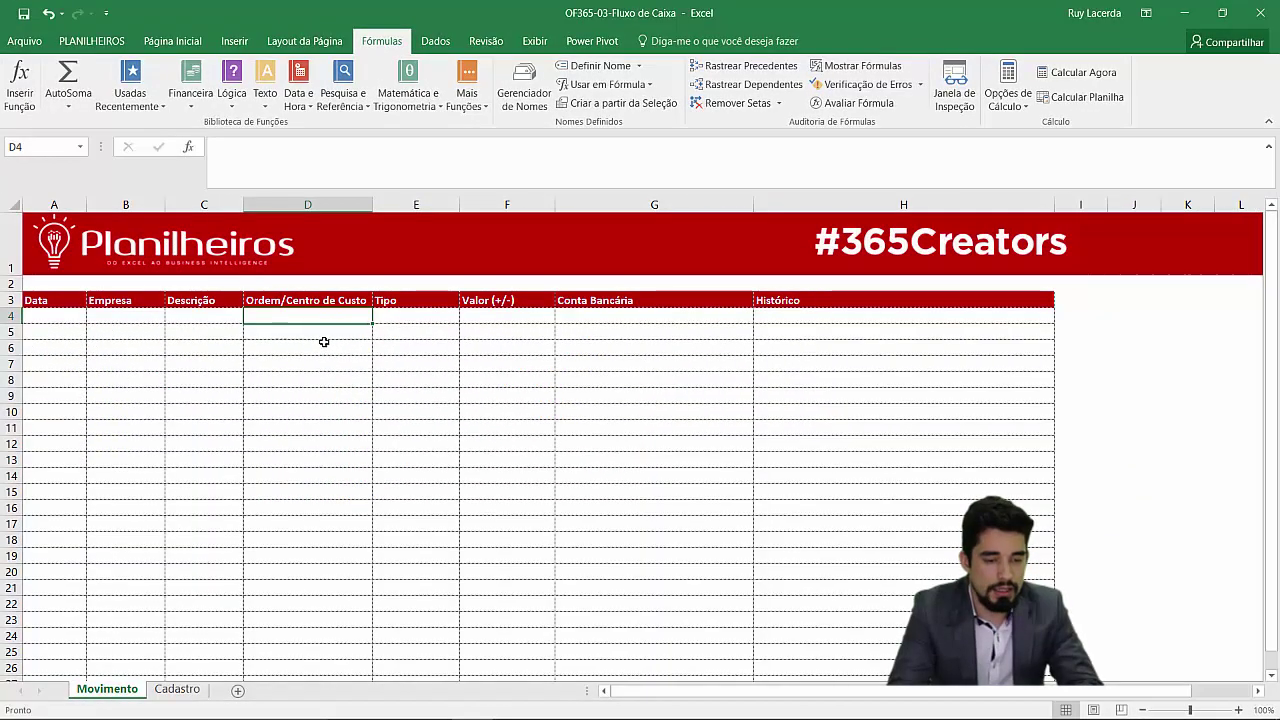
key("Up")
key("Down")
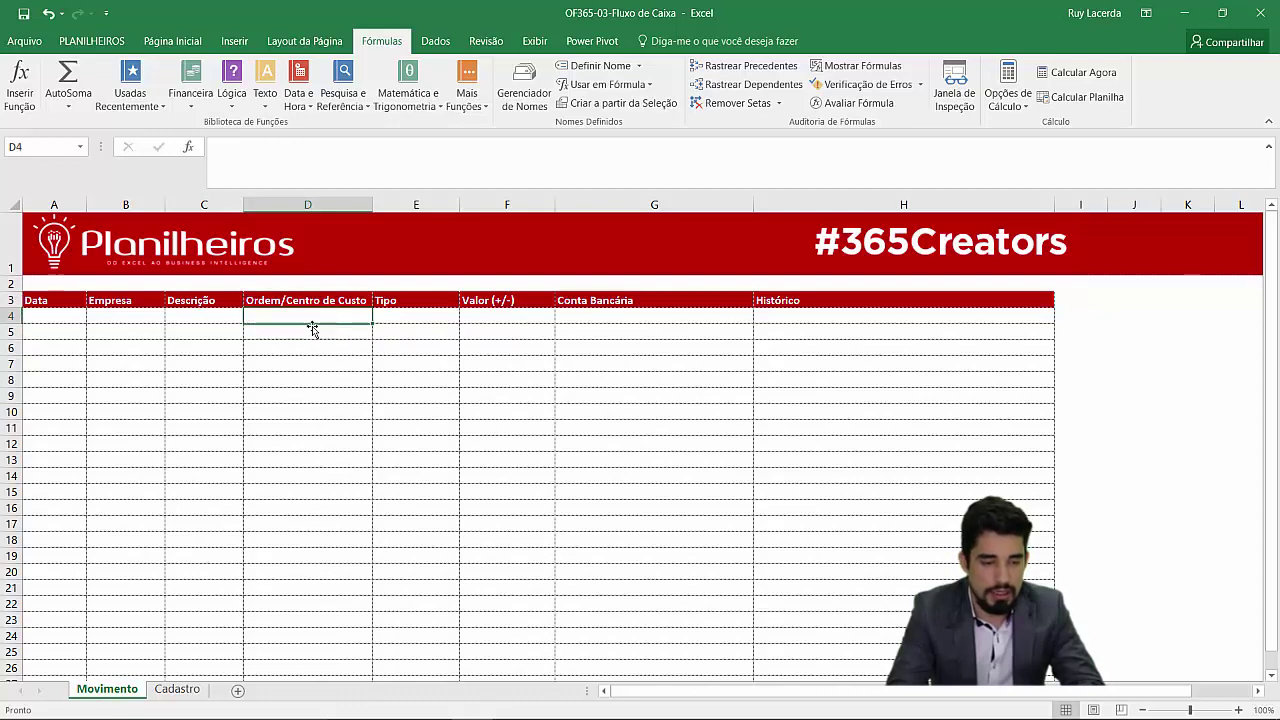
key("ctrl+shift+Down")
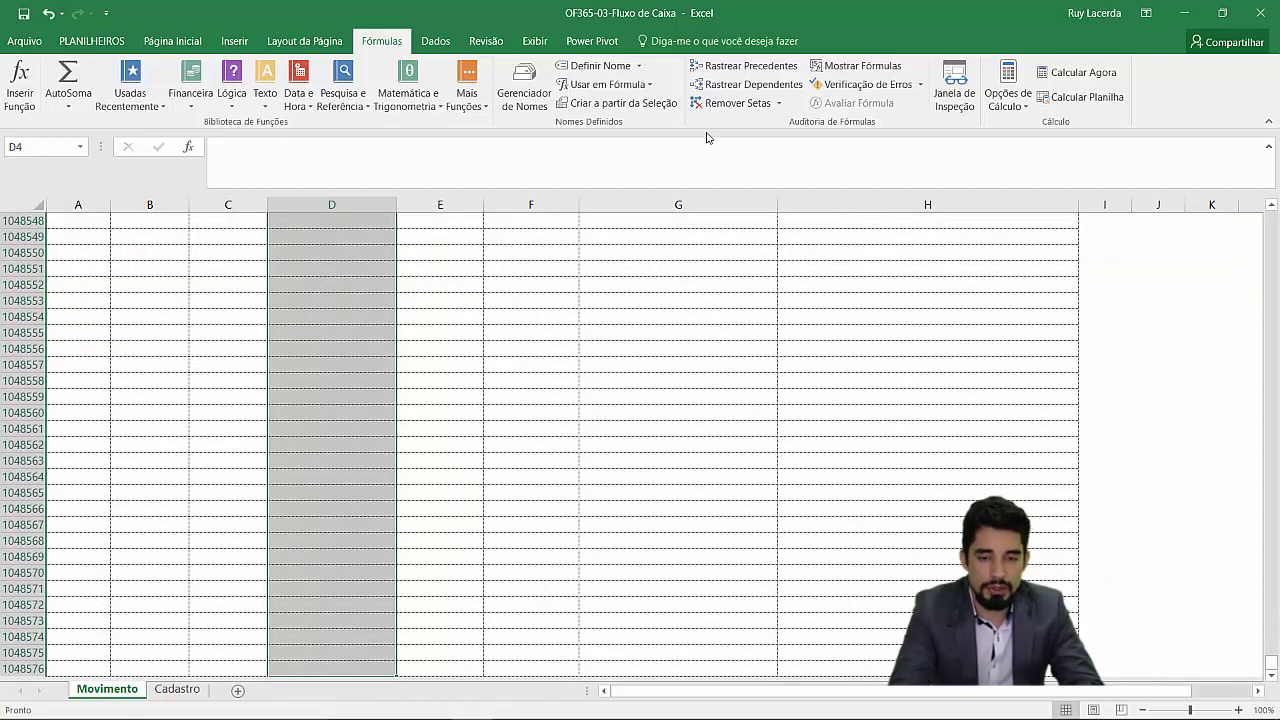
left_click(435, 41)
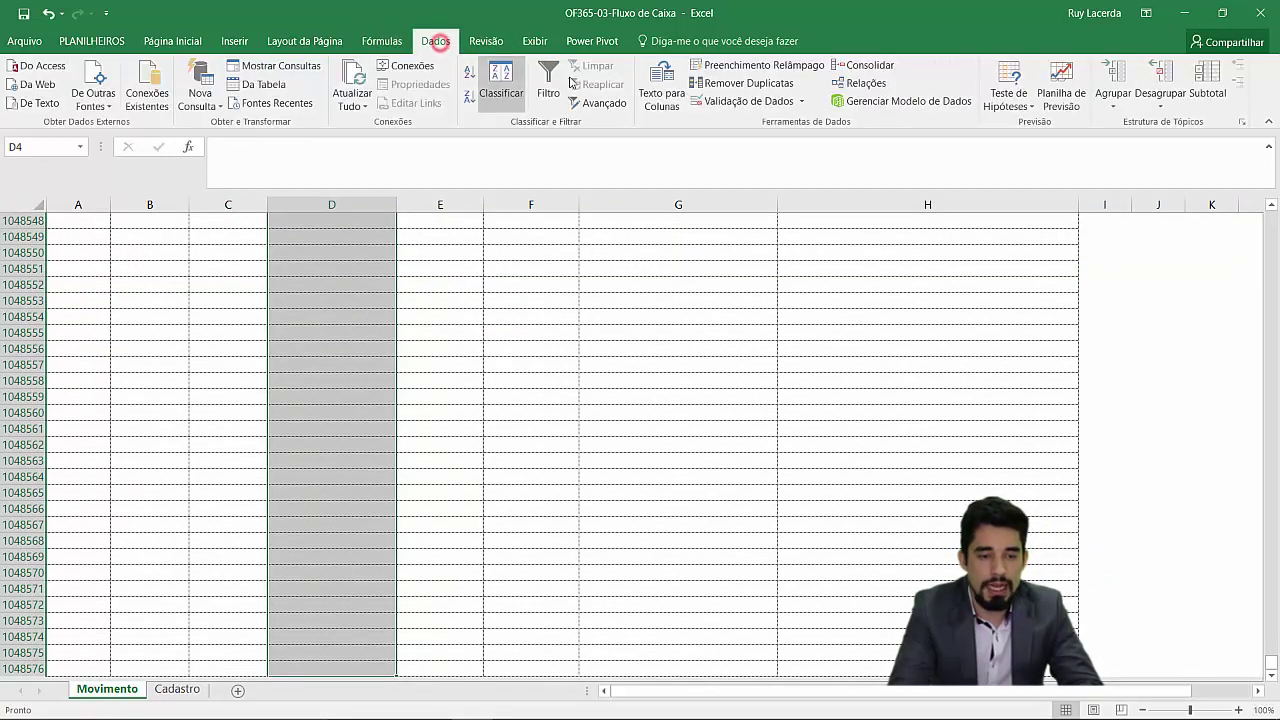
left_click(752, 100)
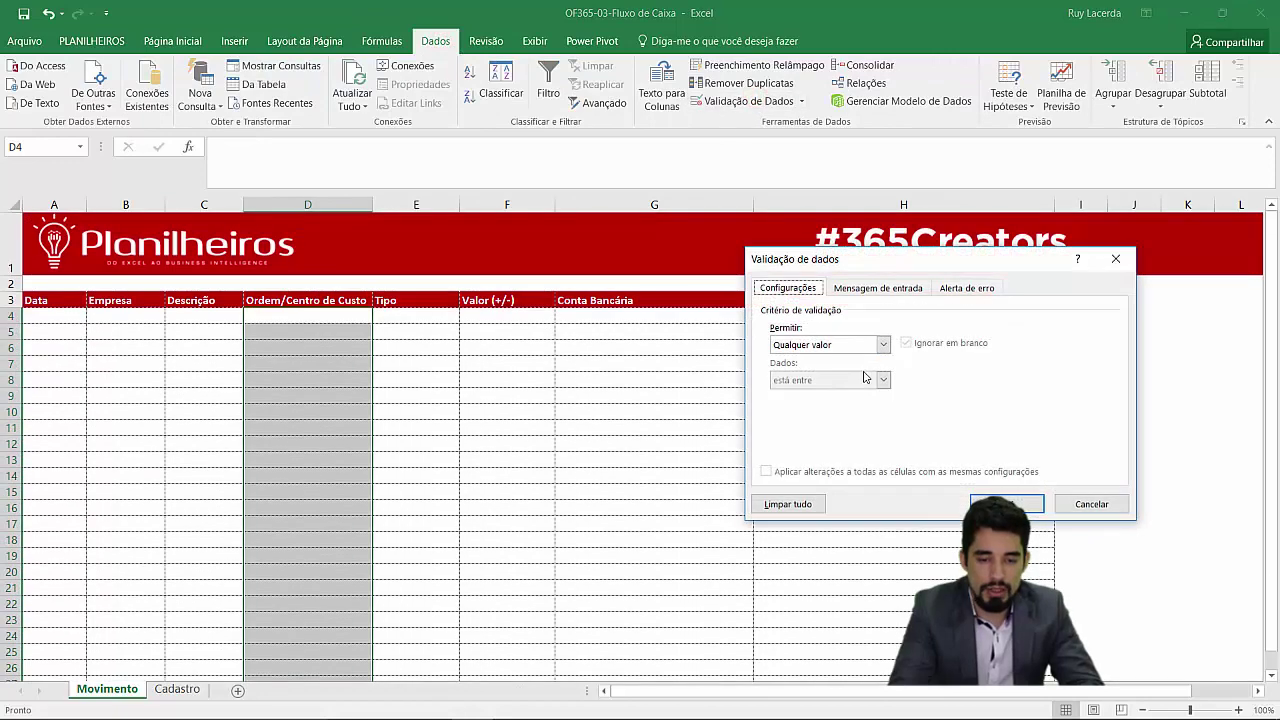
left_click(880, 344)
left_click(800, 393)
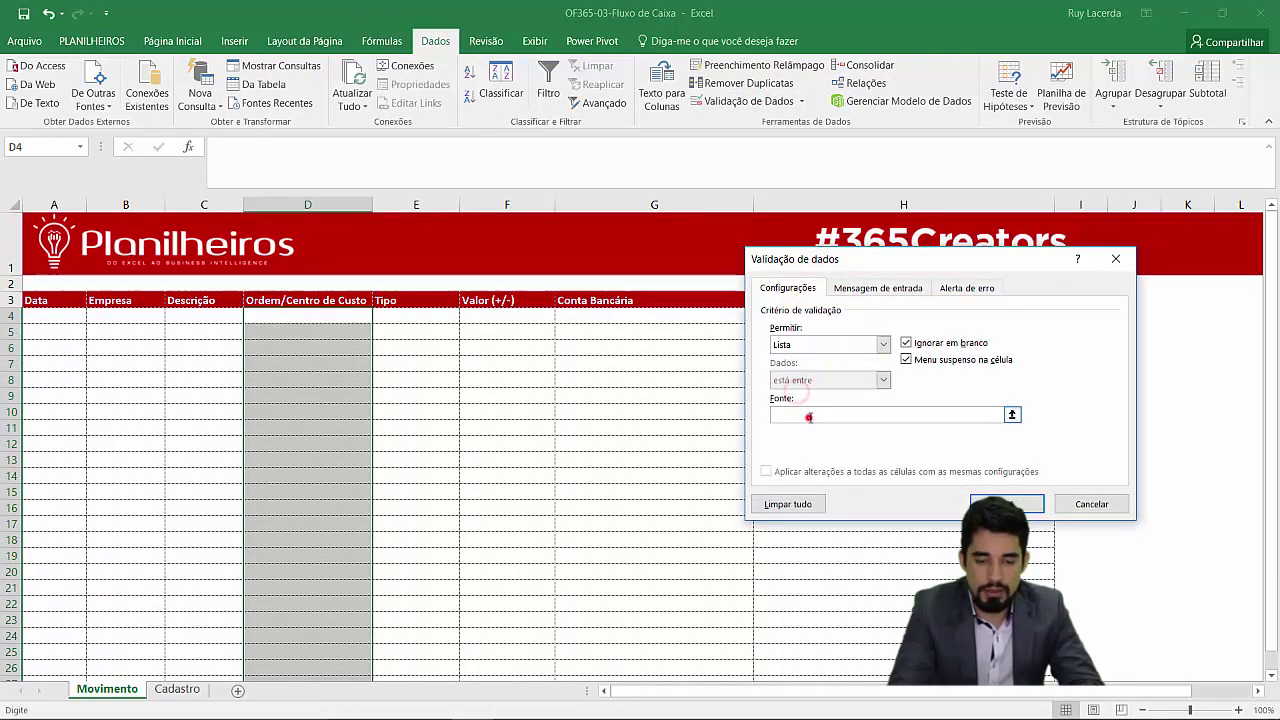
left_click(809, 417)
type("=ordem")
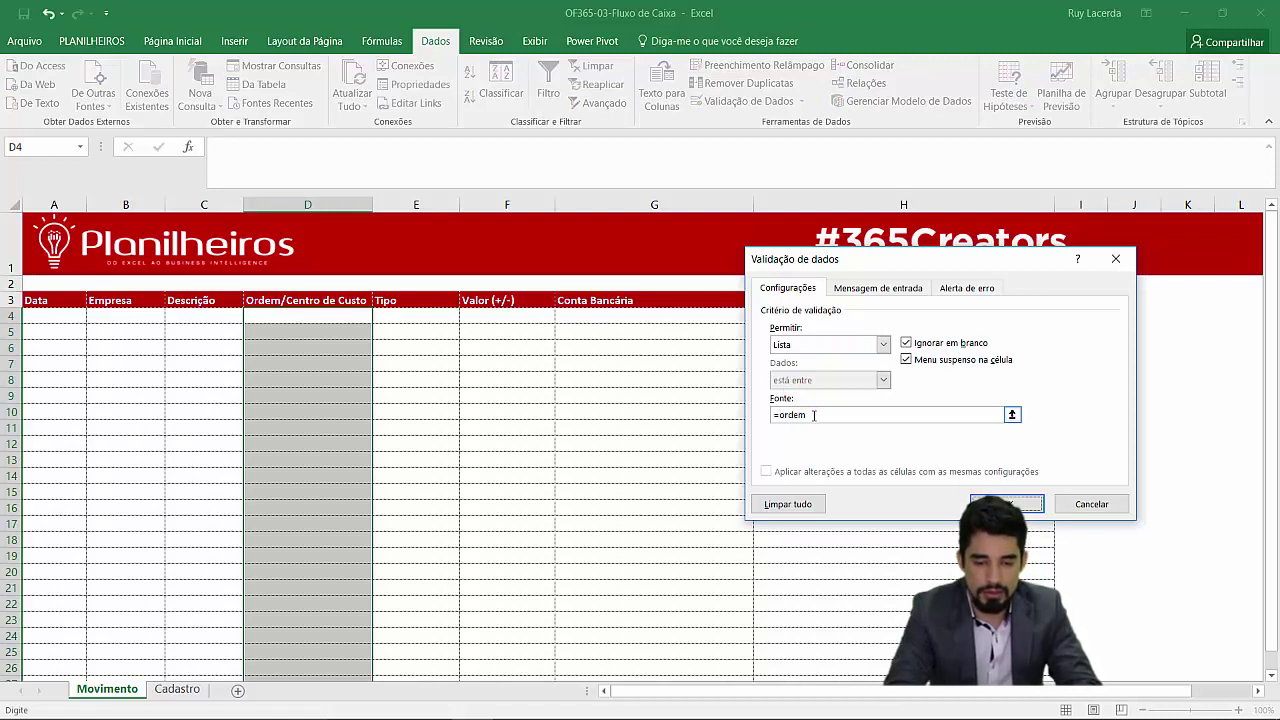
key("Return")
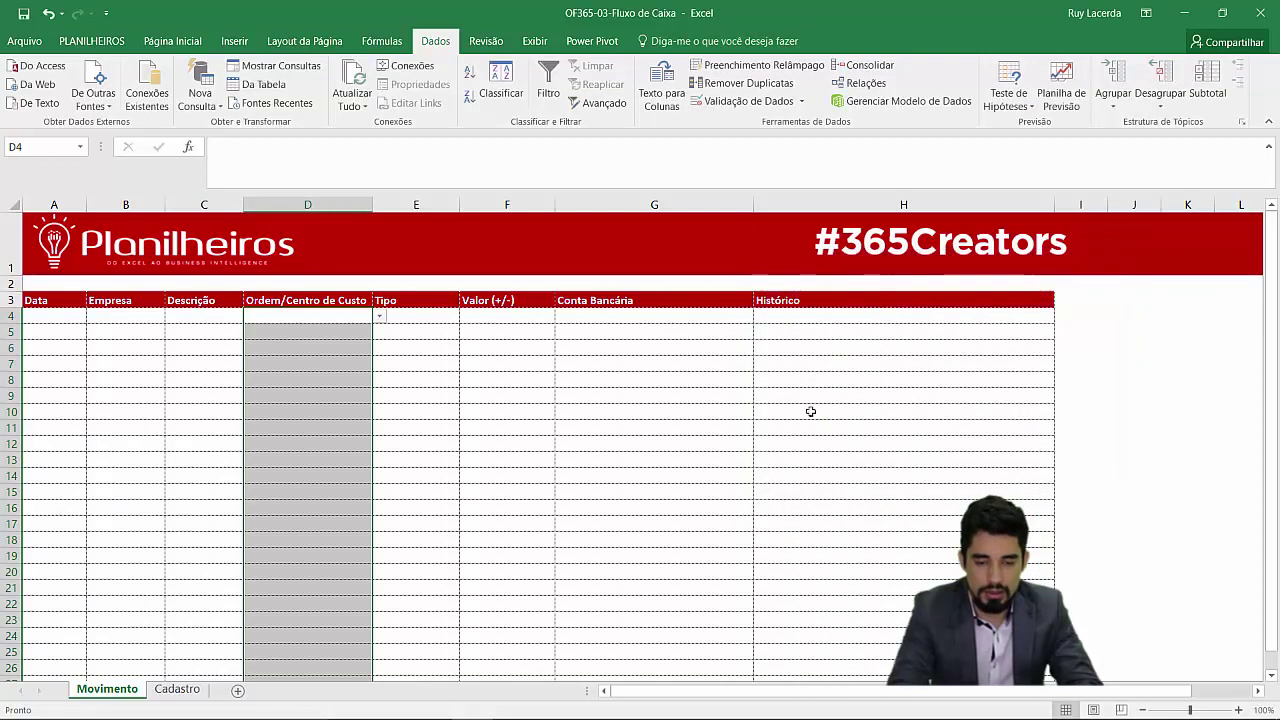
- Check the items offered in the Ordem/Centro de Custo drop-down list of cell D4
left_click(380, 317)
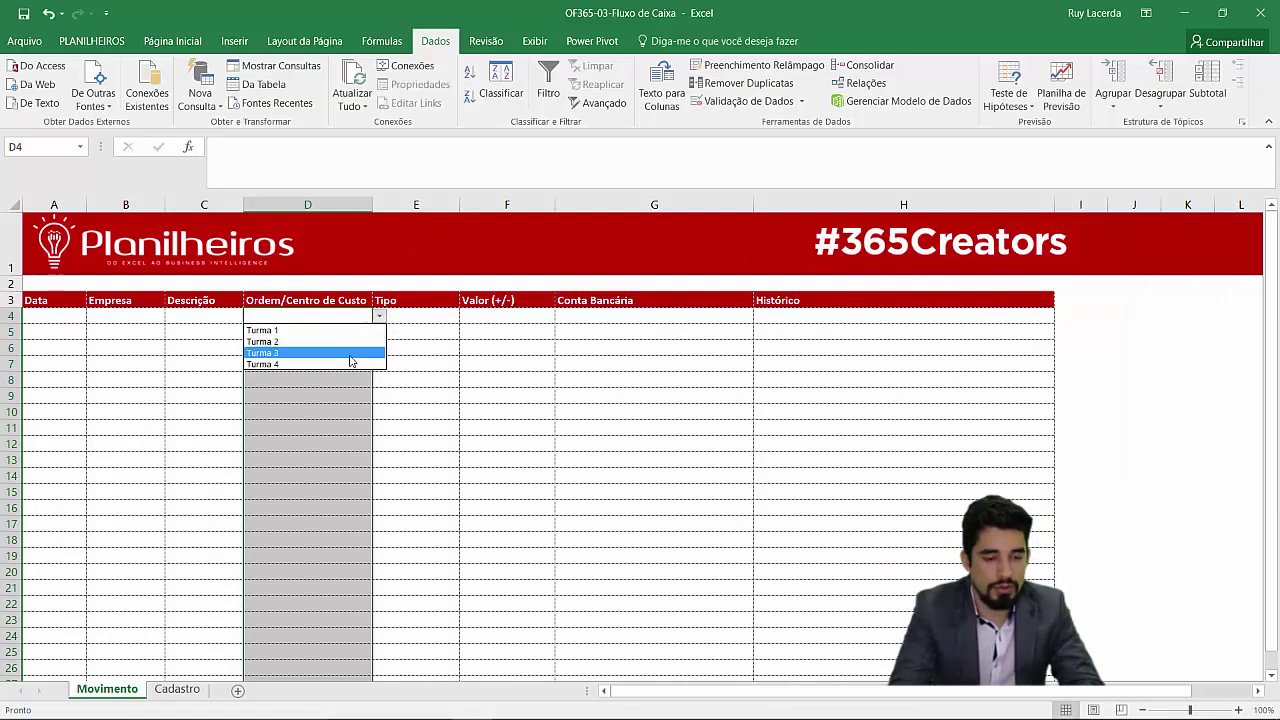
left_click(443, 366)
left_click(361, 345)
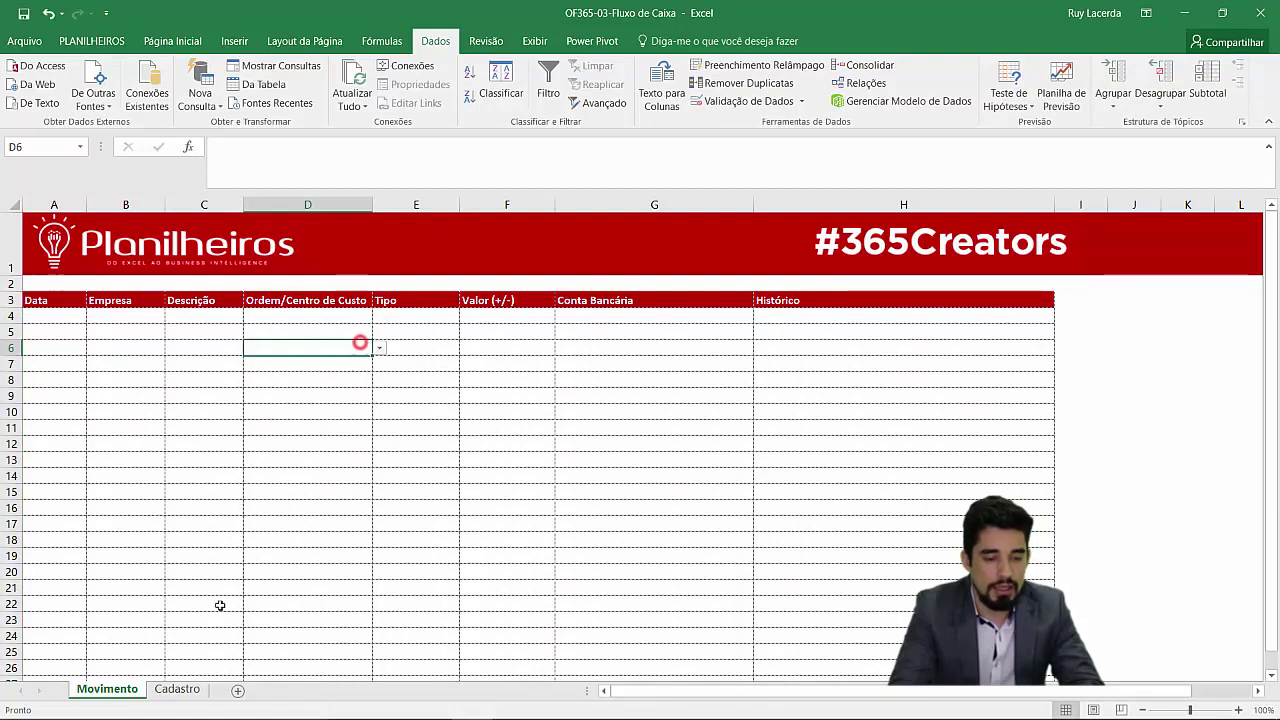
- Add the item Turma RJ-07-2017 in cell G8 of the Cadastro sheet, below the existing Ordem/Centro de Custo items
left_click(177, 689)
left_click(635, 380)
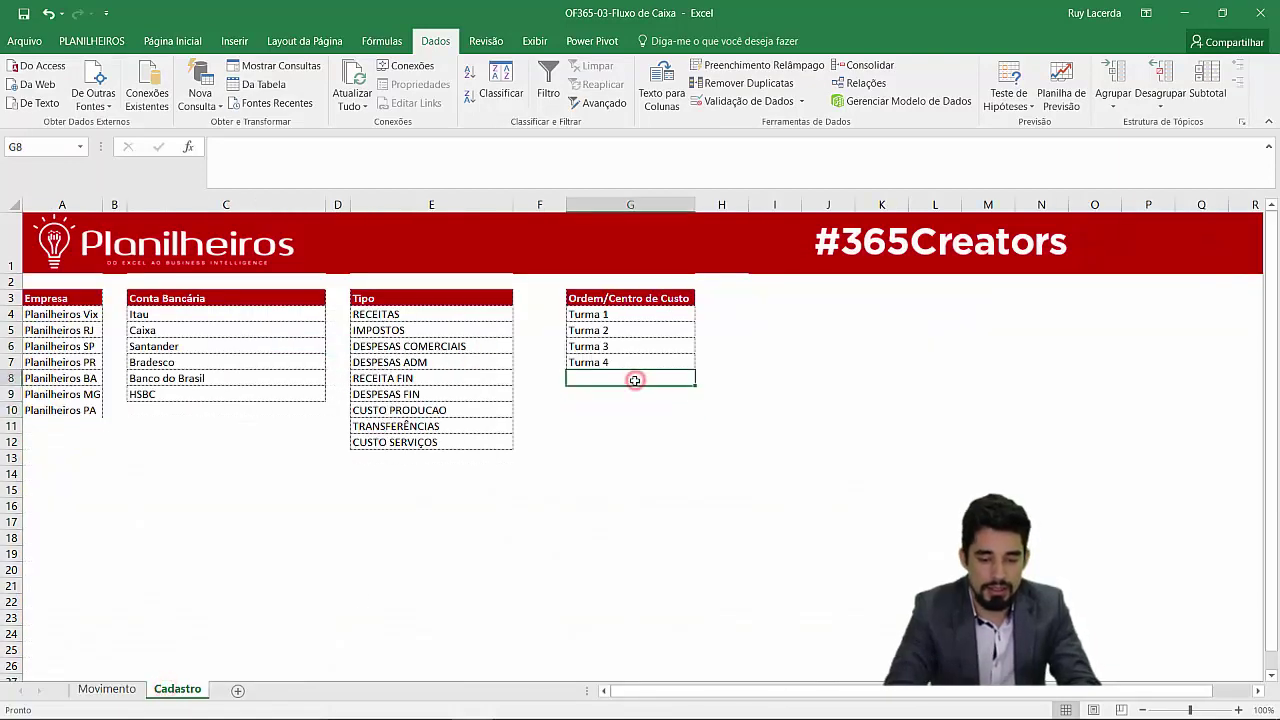
type("Turma RJ-07-2017")
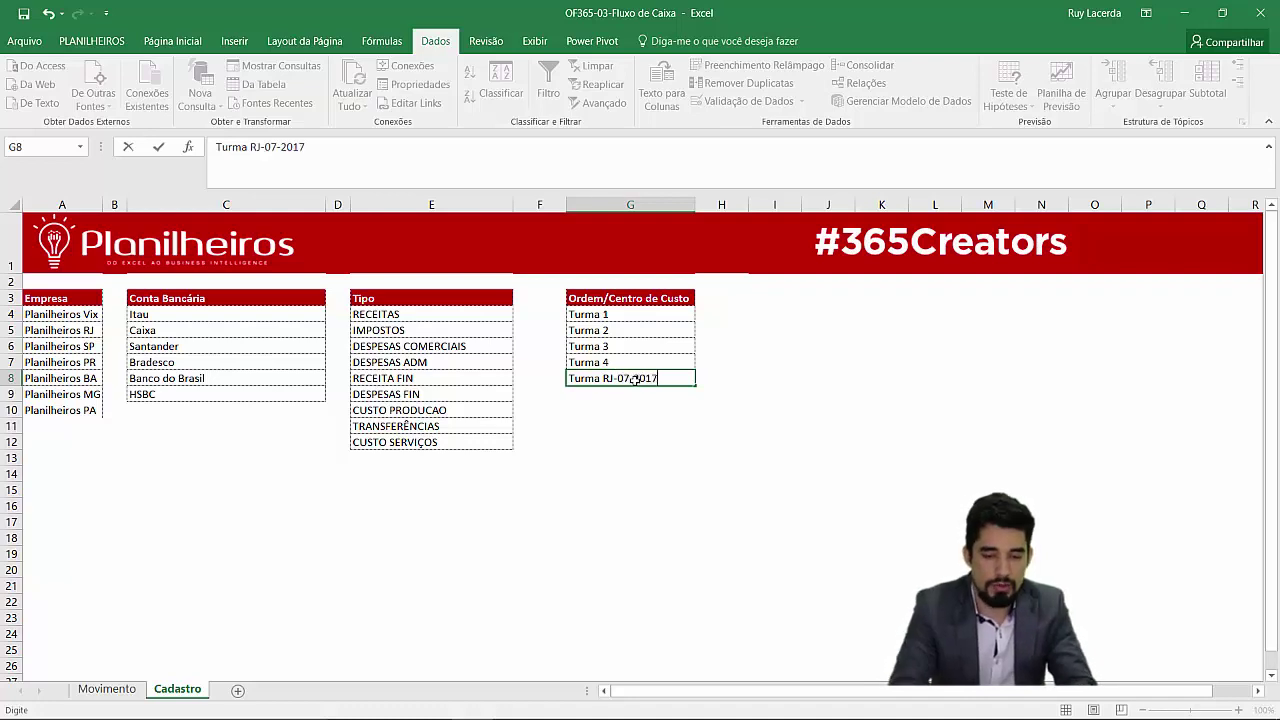
key("Return")
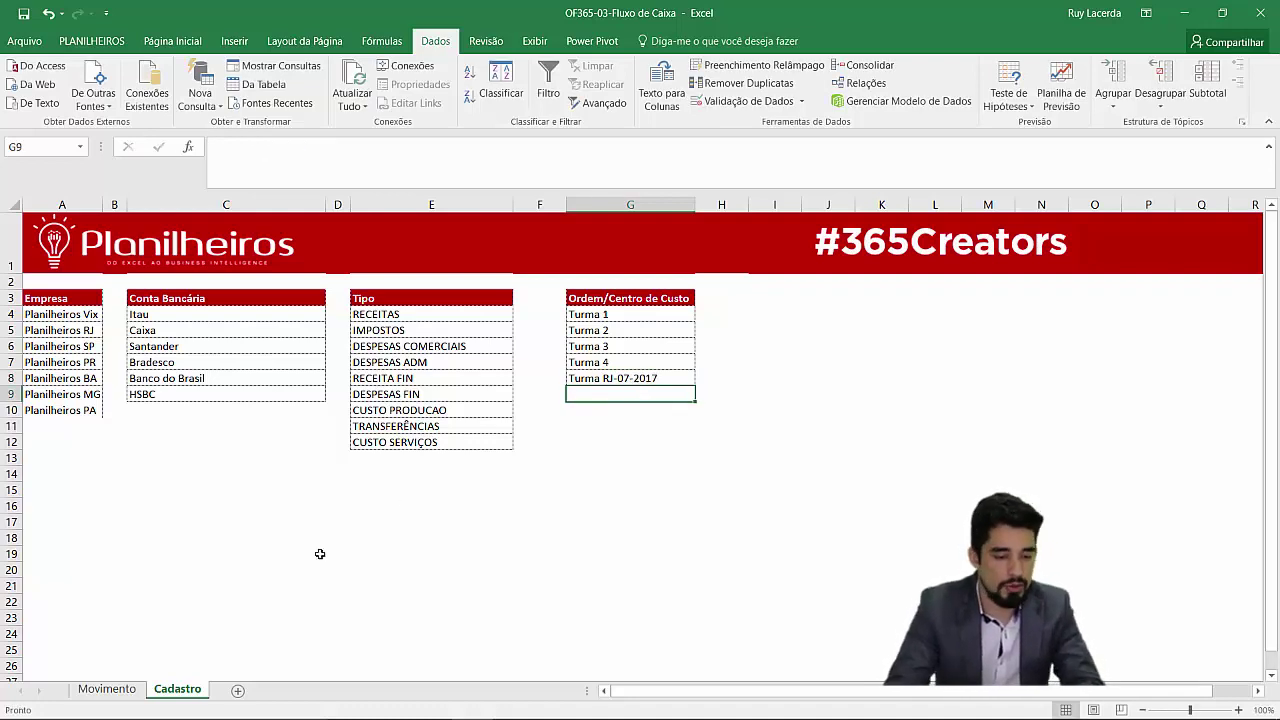
left_click(622, 378)
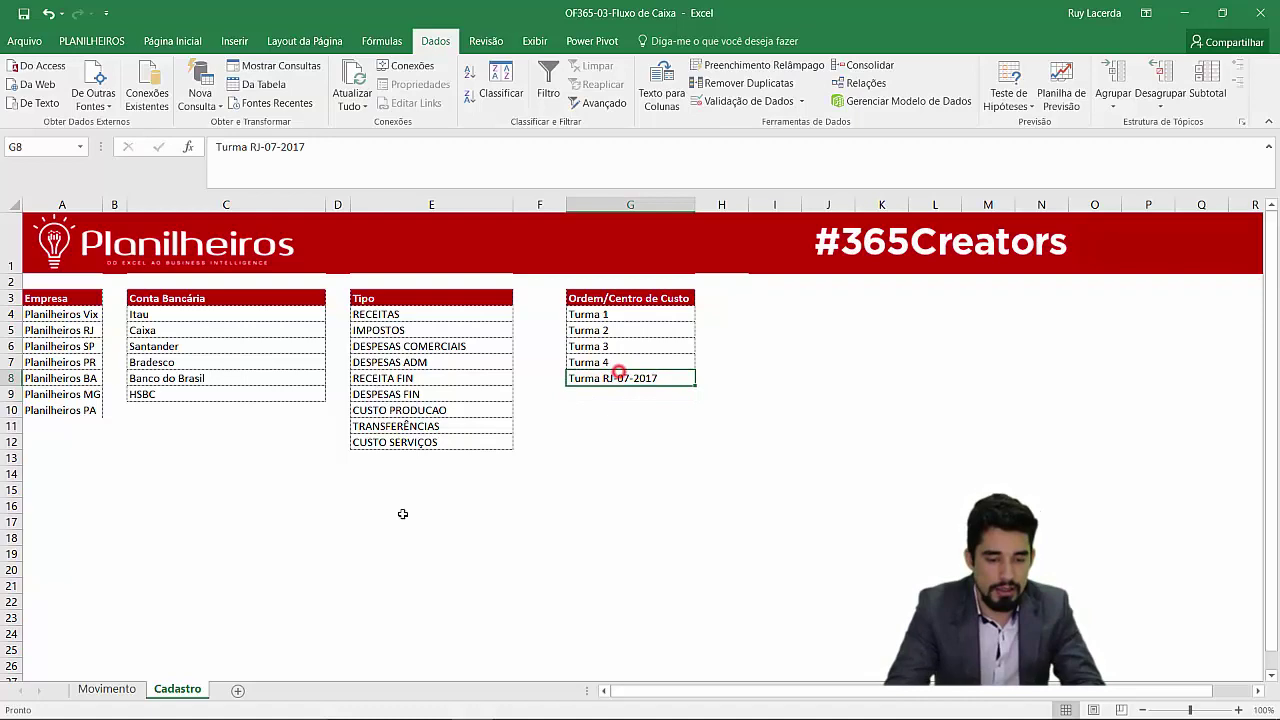
- Check whether the Ordem/Centro de Custo drop-down list in D6 on the Movimento sheet includes Turma RJ-07-2017
left_click(107, 689)
left_click(380, 349)
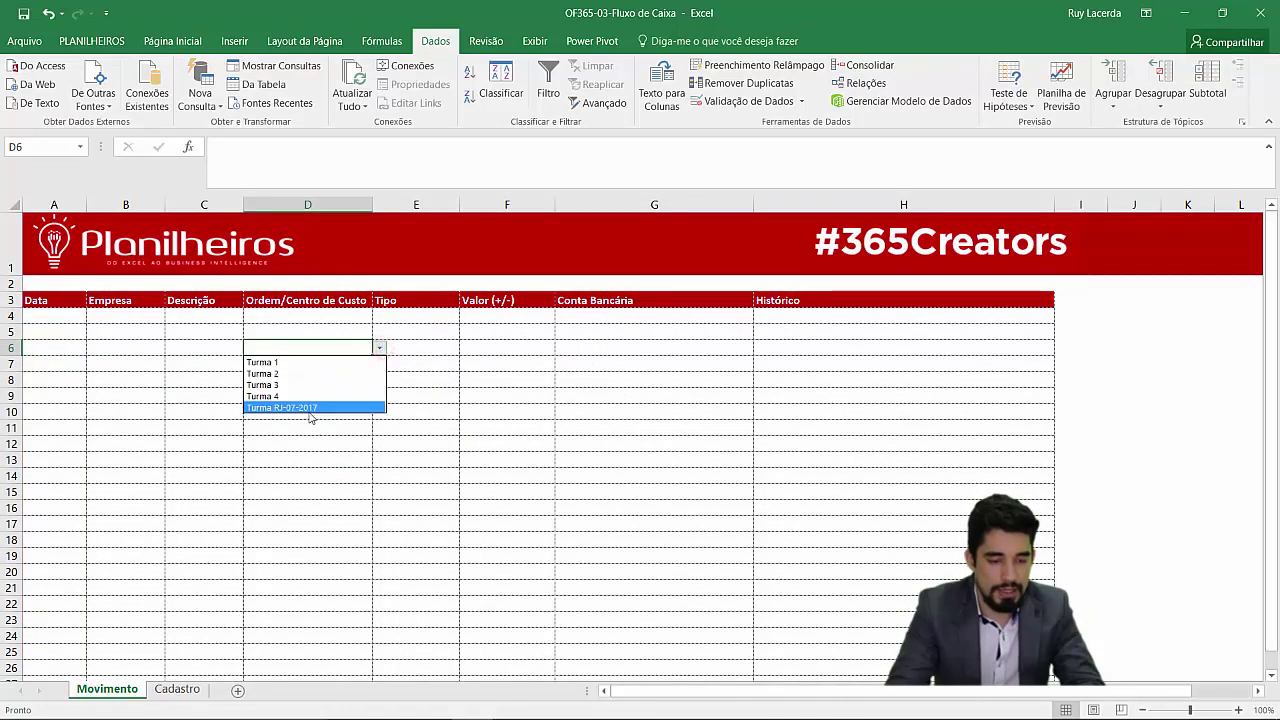
left_click(379, 347)
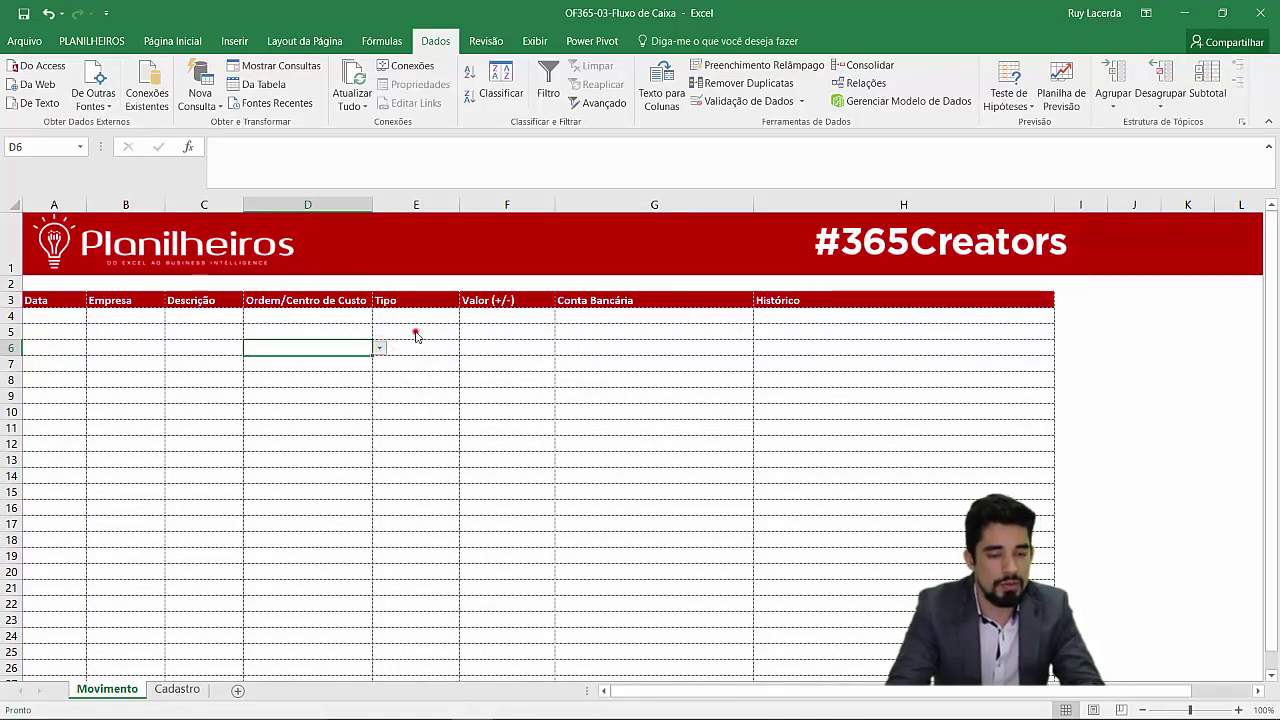
- Assign the name tipo to cells E4:E12, the Tipo list on the Cadastro sheet
left_click(403, 316)
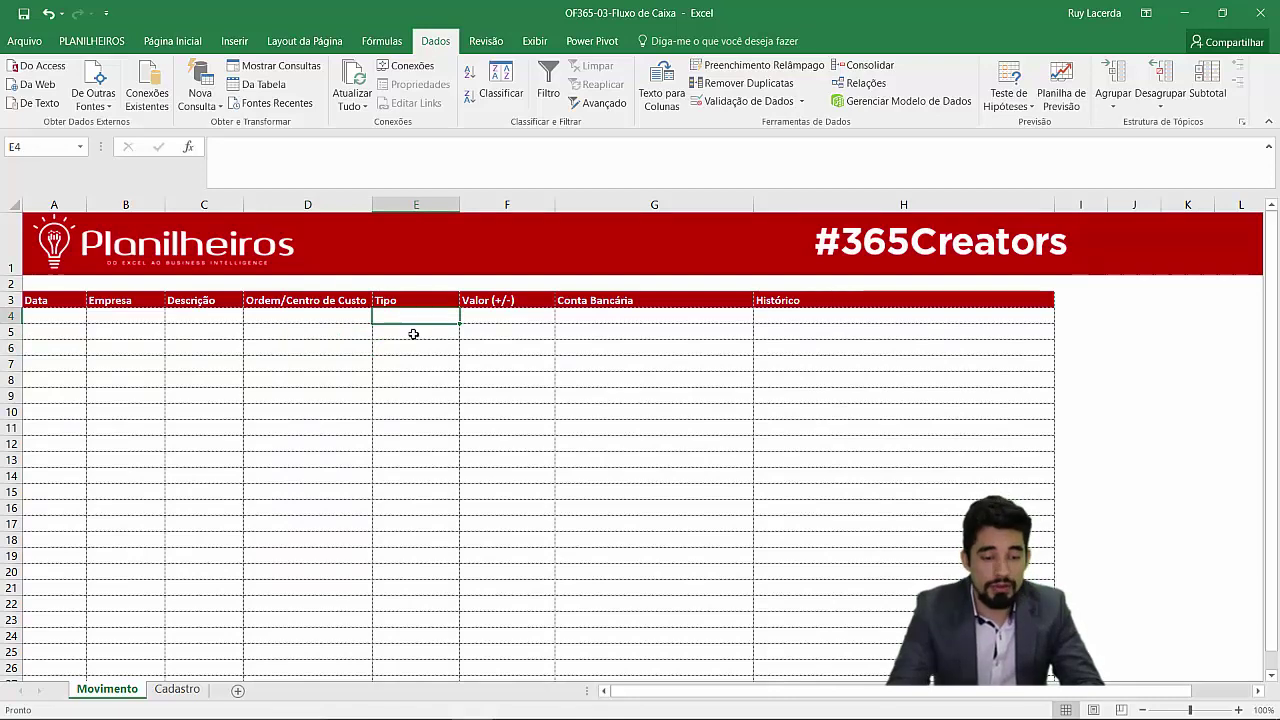
left_click(195, 690)
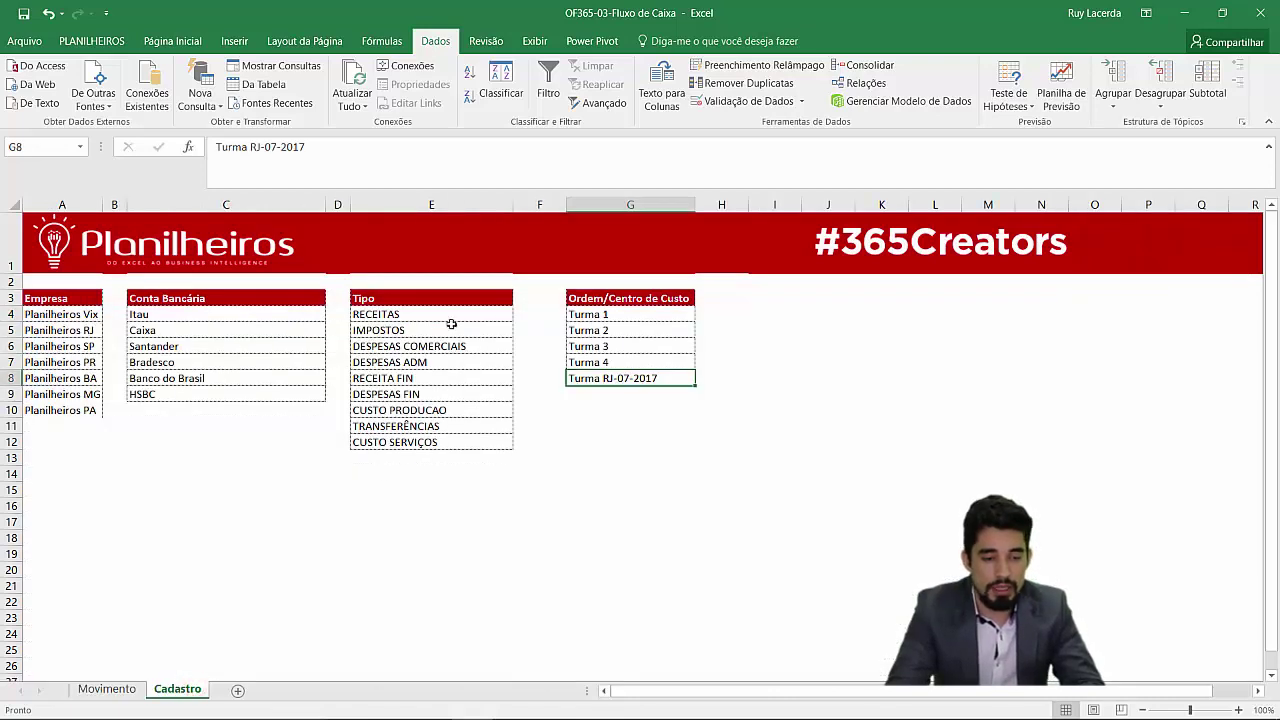
left_click(107, 690)
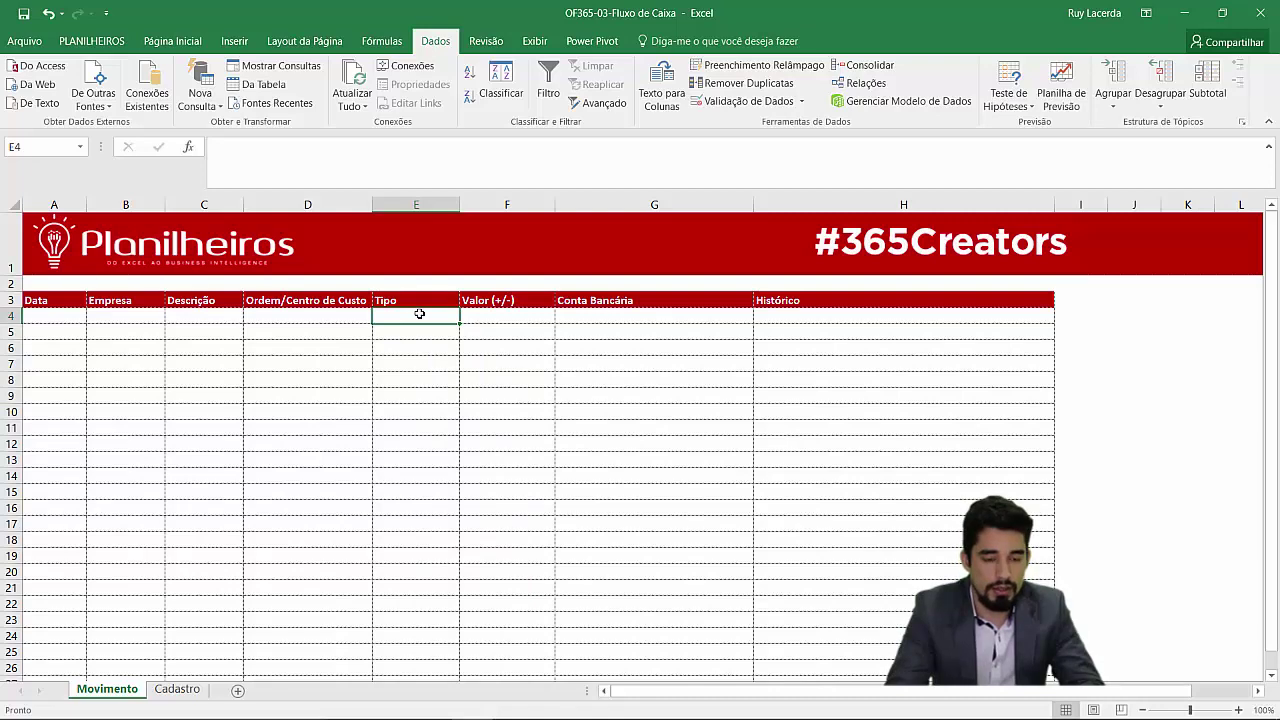
left_click(177, 689)
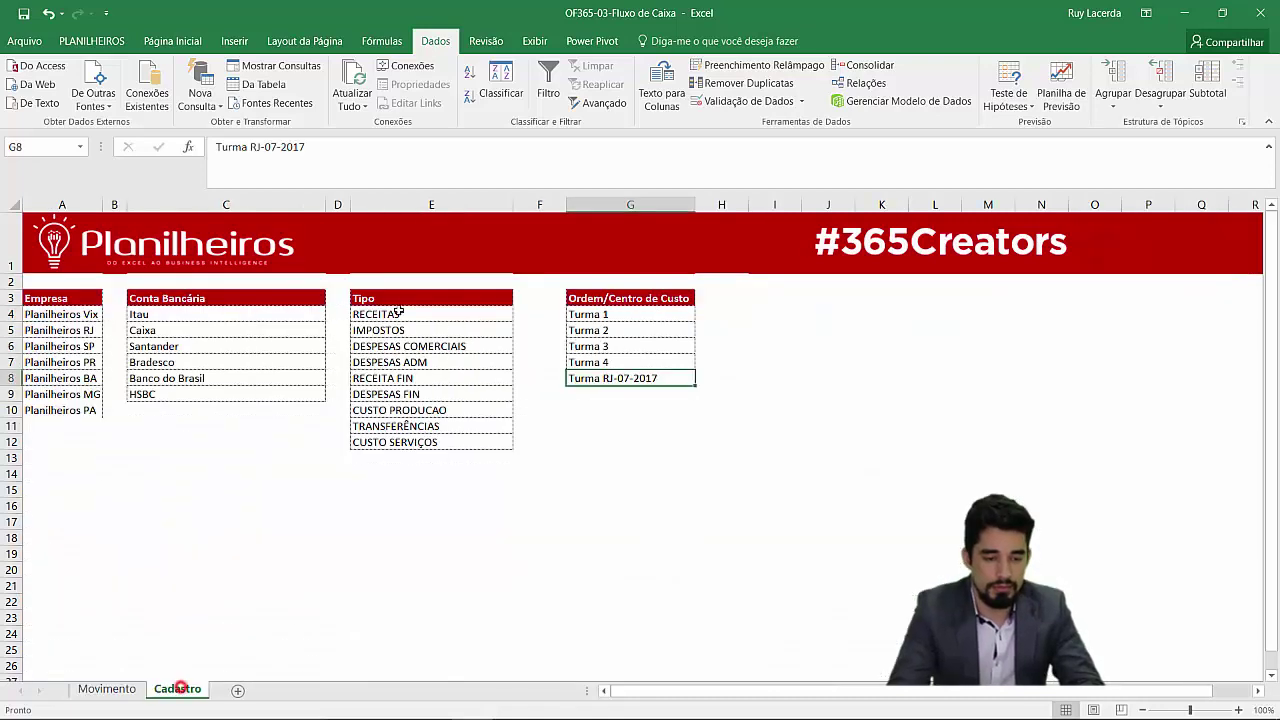
left_click_drag(400, 442, 400, 314)
left_click(34, 147)
type("tipo")
key("Return")
left_click(382, 41)
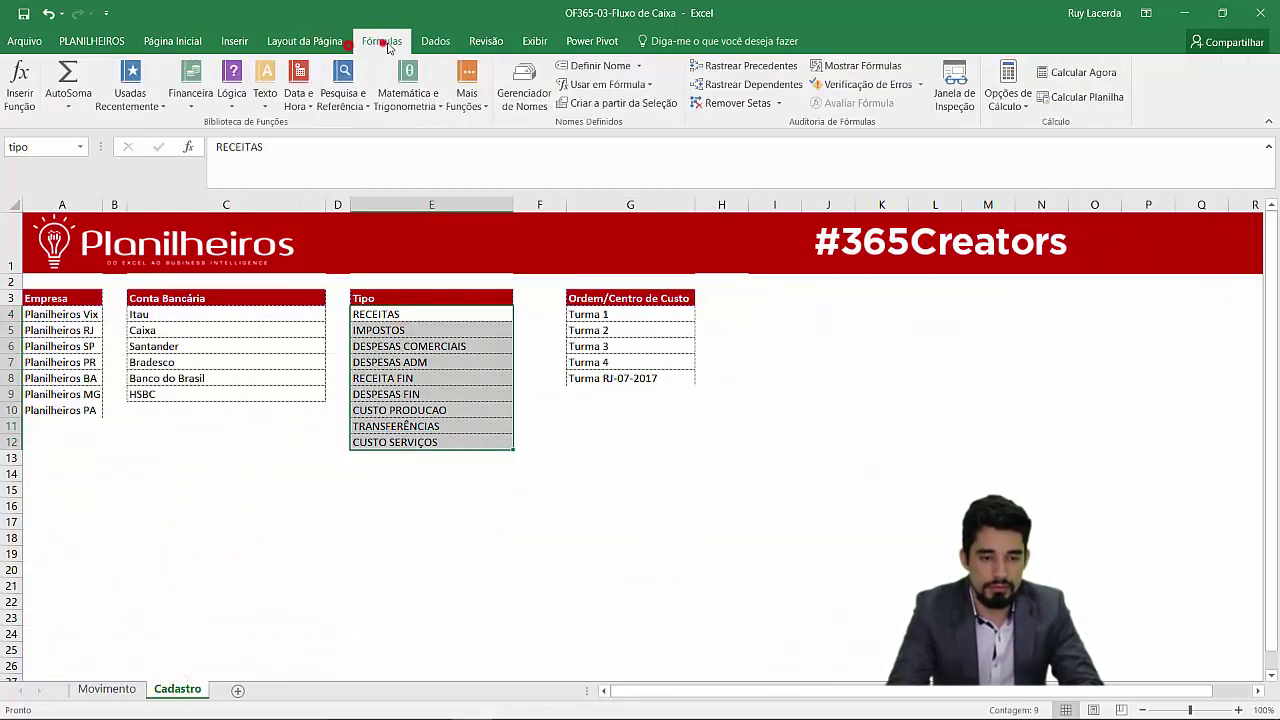
- Redefine the name tipo as the dynamic range =DESLOC(Cadastro!$E$4;0;0;CONT.VALORES(Cadastro!$E:$E)-1)
left_click(526, 86)
left_click(792, 311)
left_click_drag(865, 518, 771, 520)
type("DESLOC(")
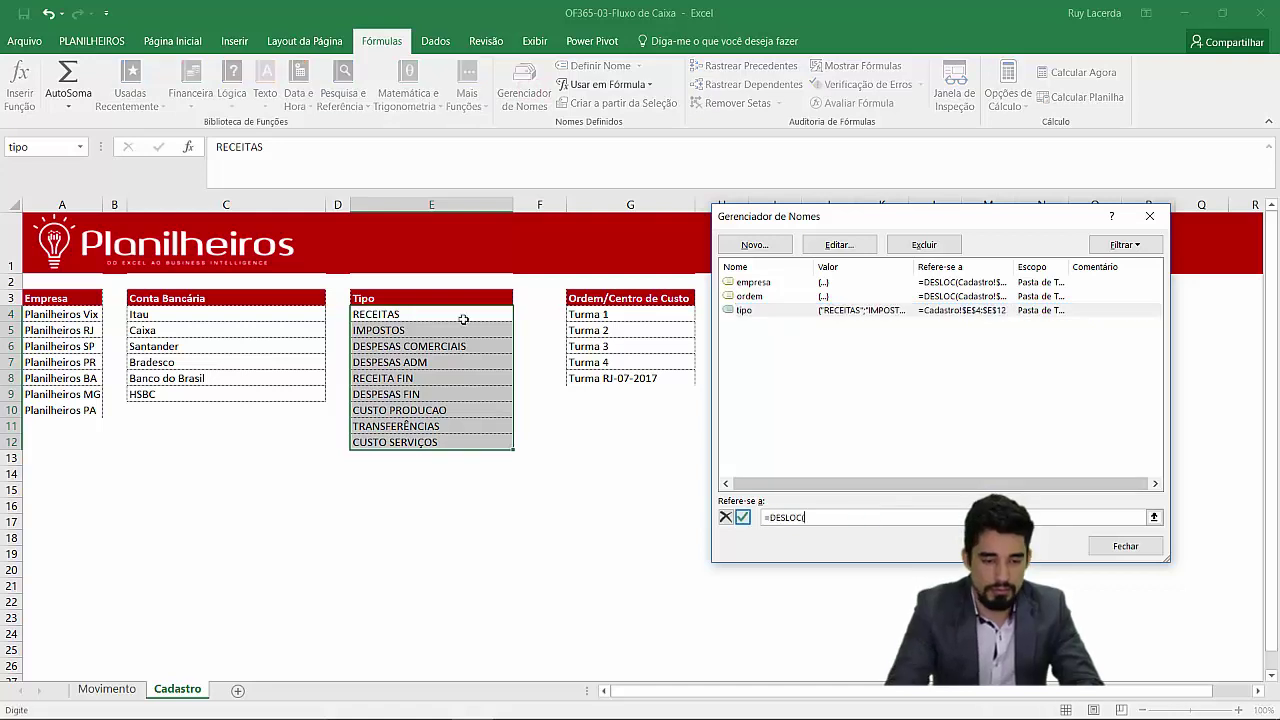
left_click(462, 314)
type(";0;0;")
left_click(466, 204)
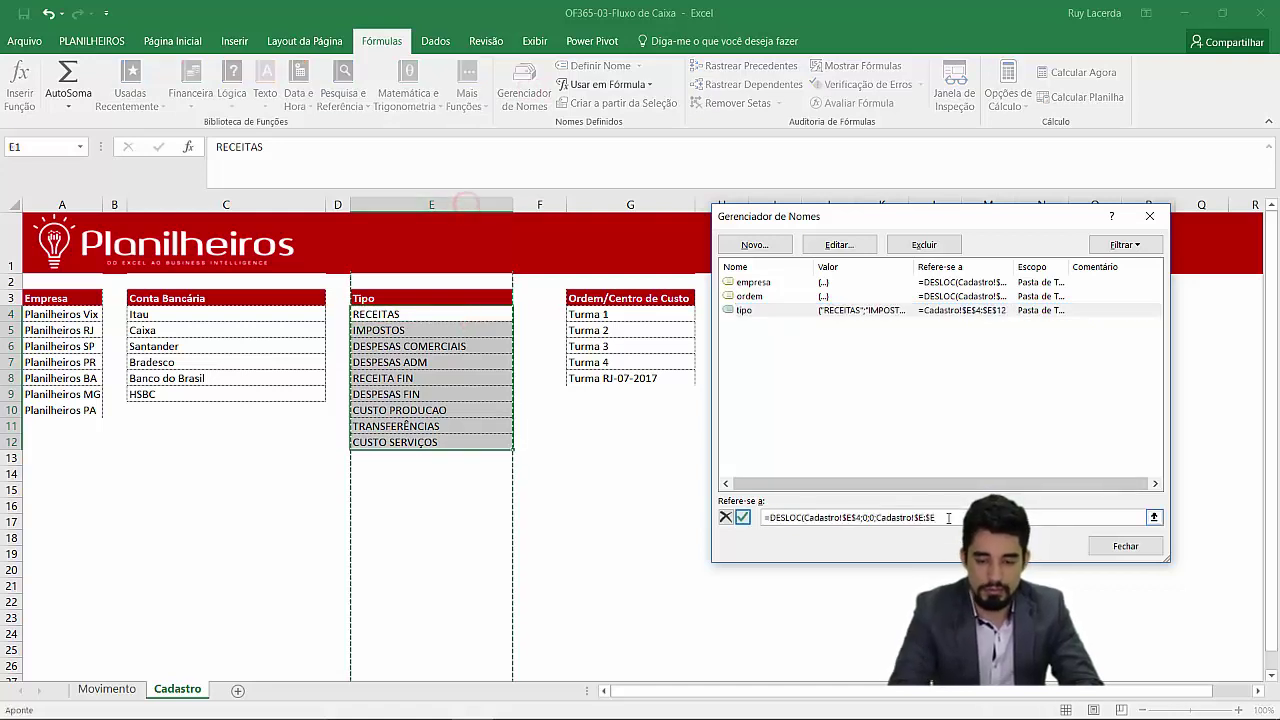
left_click(949, 518)
key("BackSpace")
key("BackSpace")
key("BackSpace")
key("BackSpace")
key("BackSpace")
key("BackSpace")
key("BackSpace")
key("BackSpace")
key("BackSpace")
key("BackSpace")
key("BackSpace")
key("BackSpace")
key("BackSpace")
key("BackSpace")
left_click(466, 206)
type(")-1)")
key("Return")
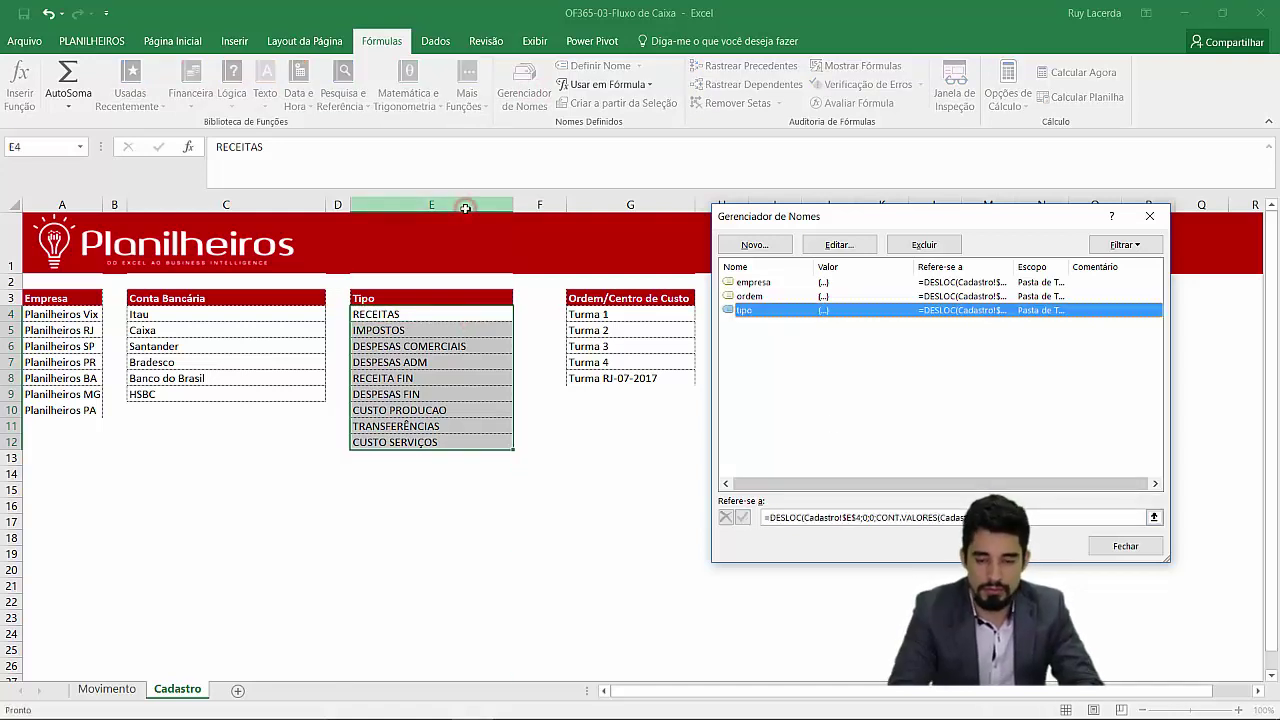
left_click(1113, 550)
- Assign the name conta to cells C4:C9, the Conta Bancária list on the Cadastro sheet
left_click(649, 321)
left_click_drag(306, 318, 300, 394)
left_click(40, 147)
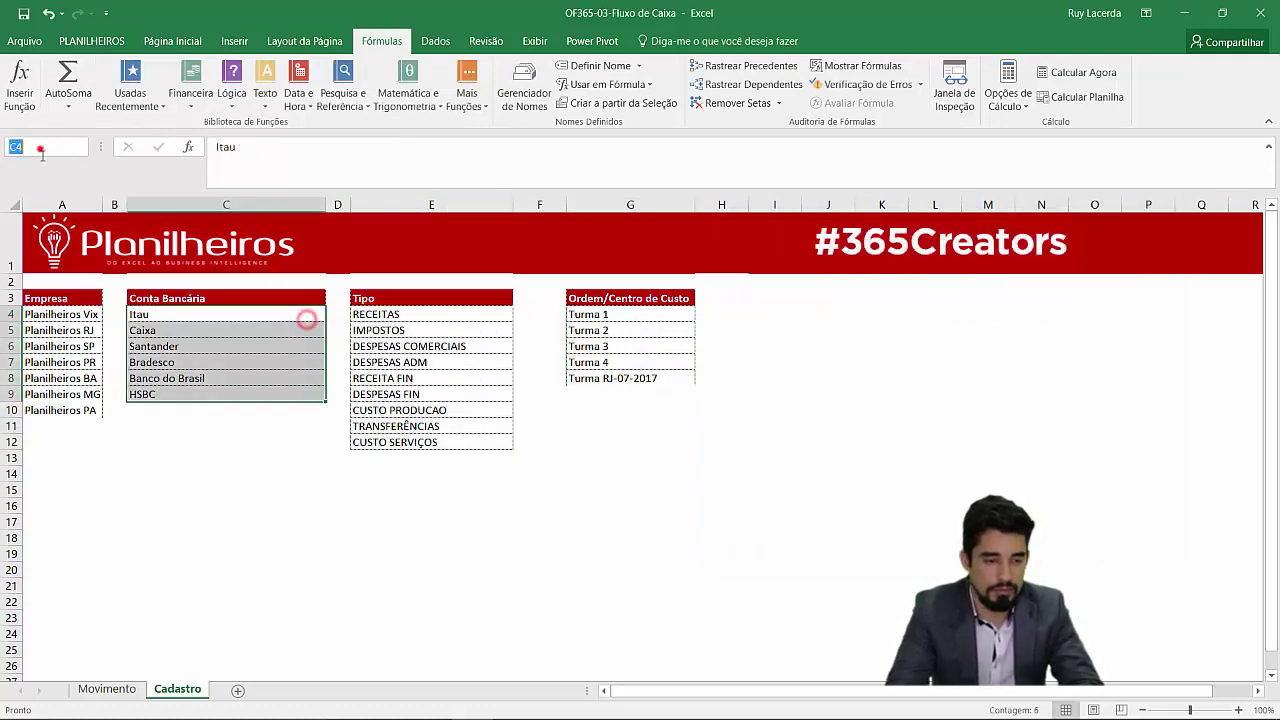
type("conta")
key("Return")
- Redefine the name conta as the dynamic range =DESLOC(Cadastro!$C$4;0;0;CONT.VALORES(Cadastro!$C:$C)-1;1)
left_click(540, 82)
triple_click(850, 515)
type("=DESLOC(")
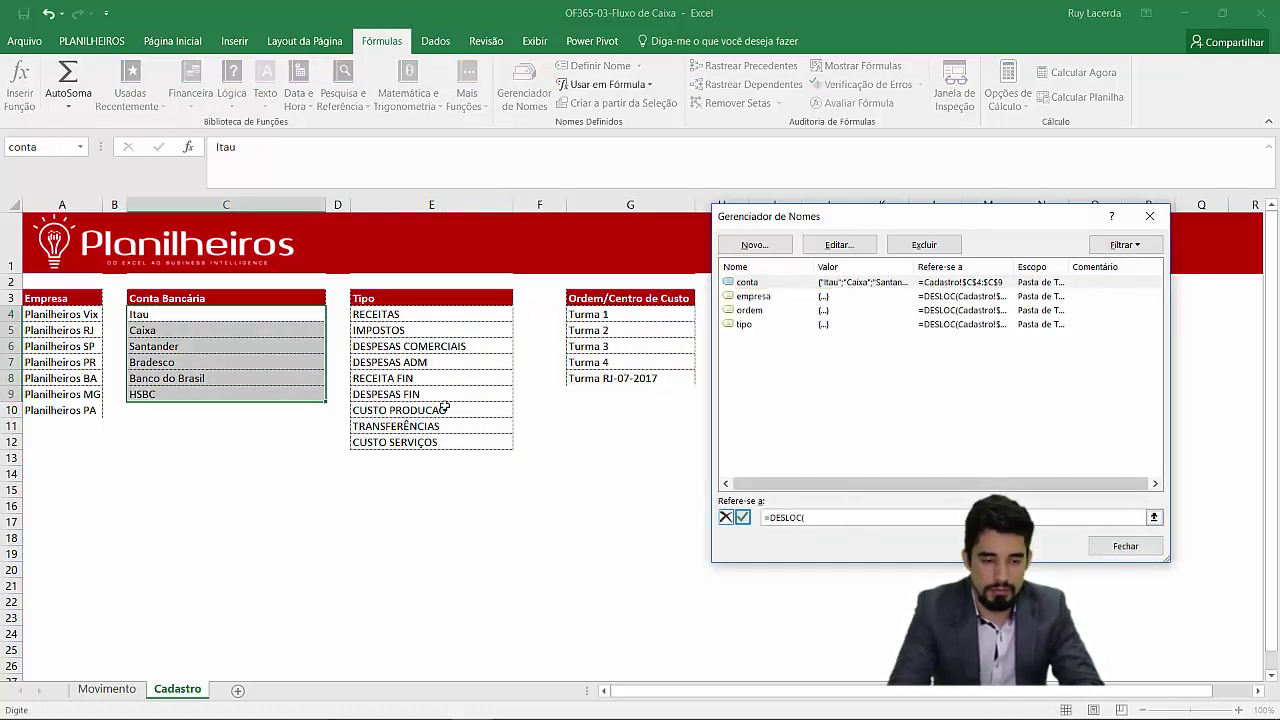
left_click(147, 314)
type(";0;0;CONT")
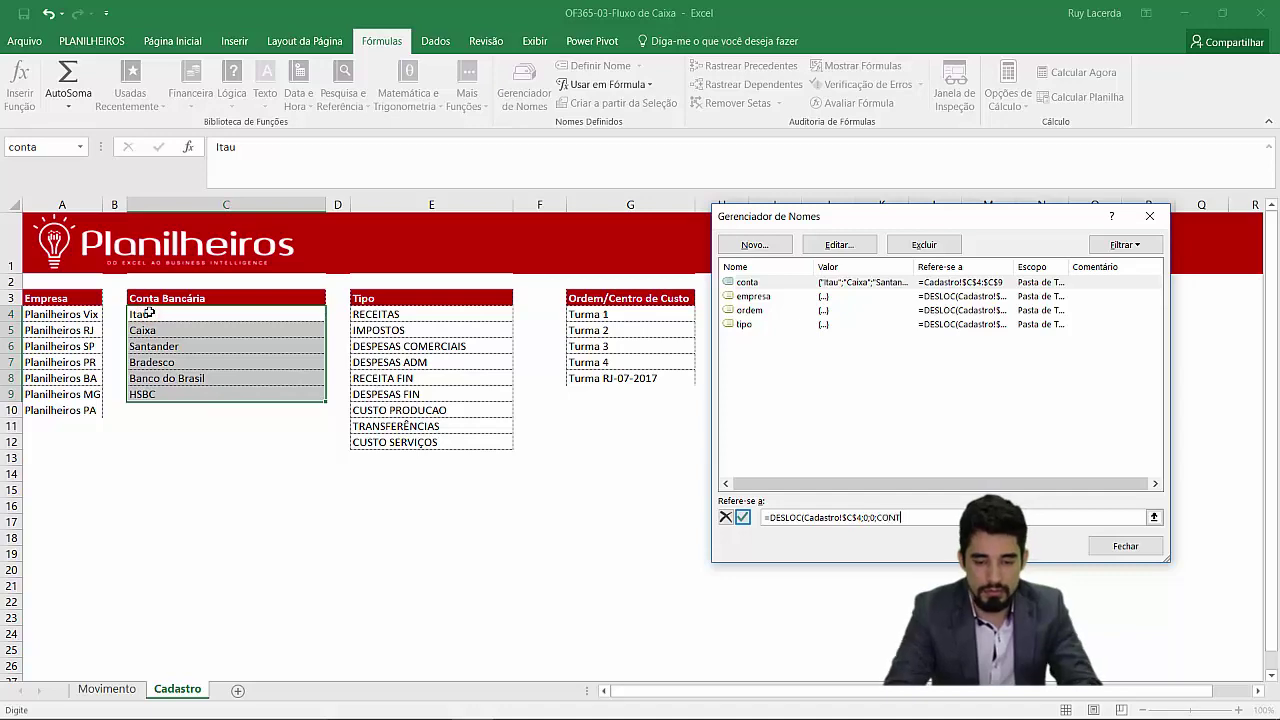
type(".VALORES(Cadast")
left_click(228, 205)
type(")-1;1)")
key("Return")
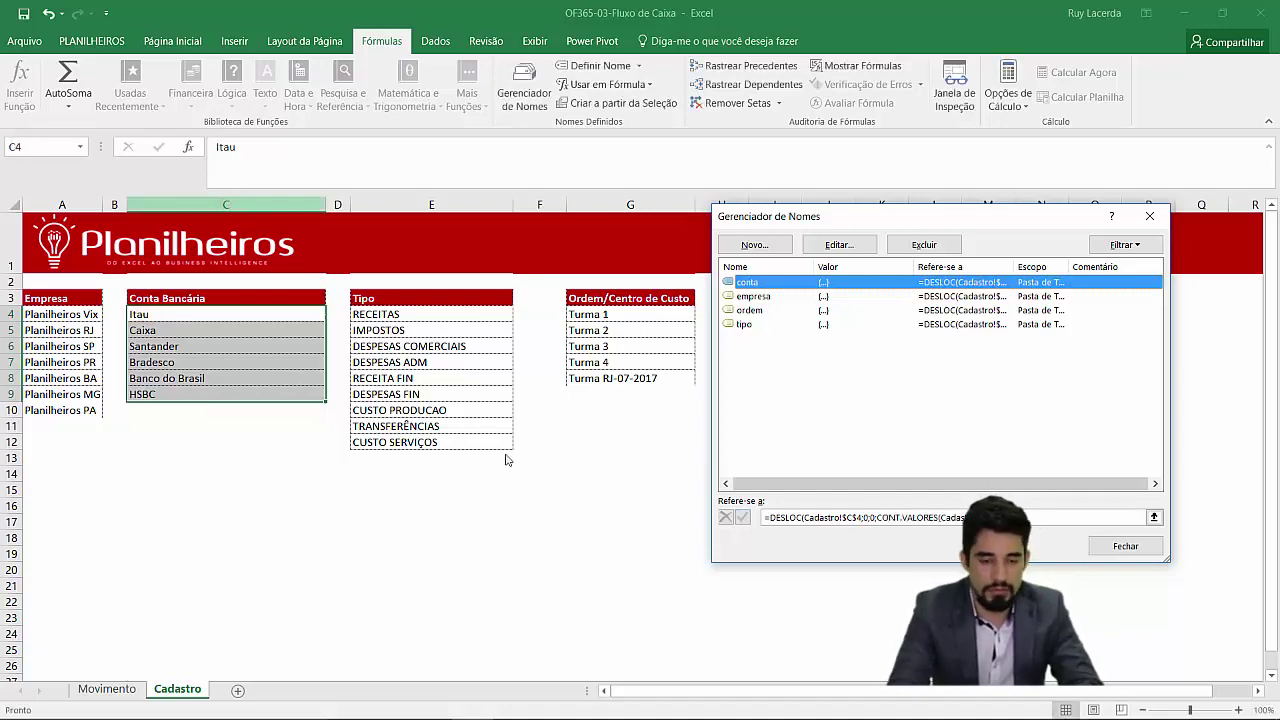
left_click(1126, 546)
- Apply list validation with the source =tipo to the Tipo column of the Movimento sheet, from E4 down
left_click(107, 689)
left_click(433, 318)
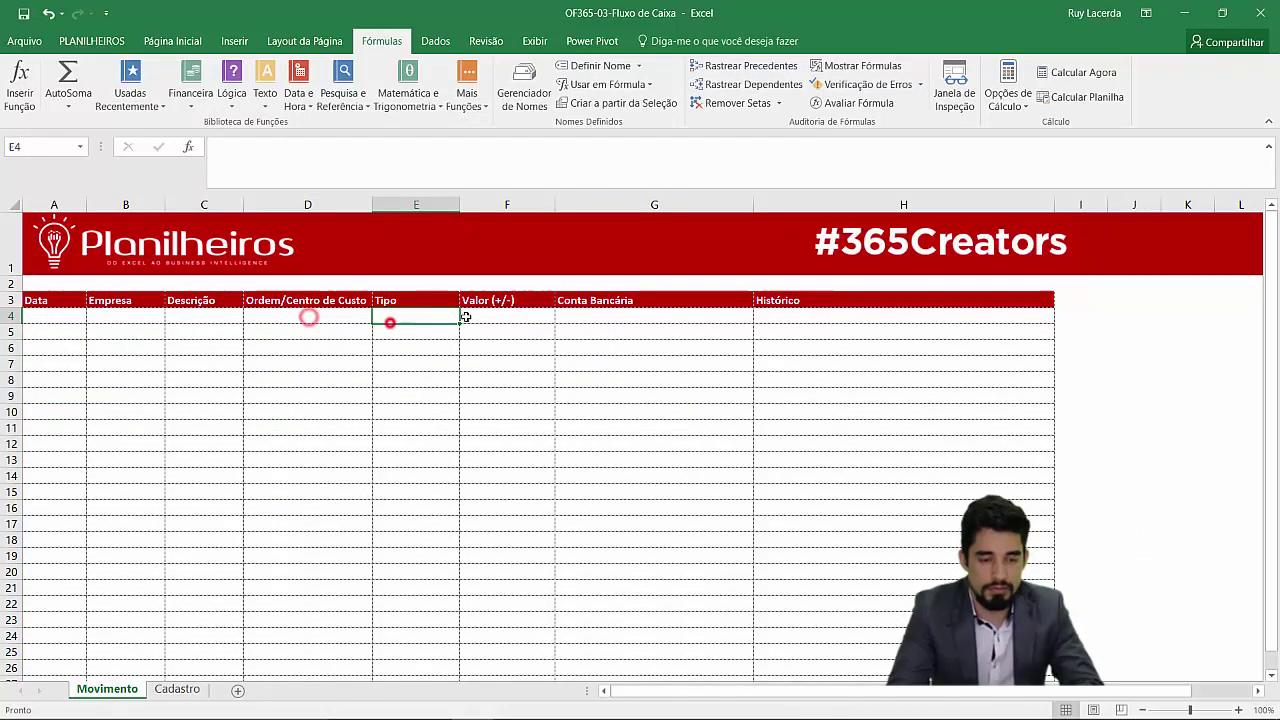
key("ctrl+shift+Down")
left_click(435, 41)
left_click(749, 101)
left_click(829, 344)
left_click(824, 393)
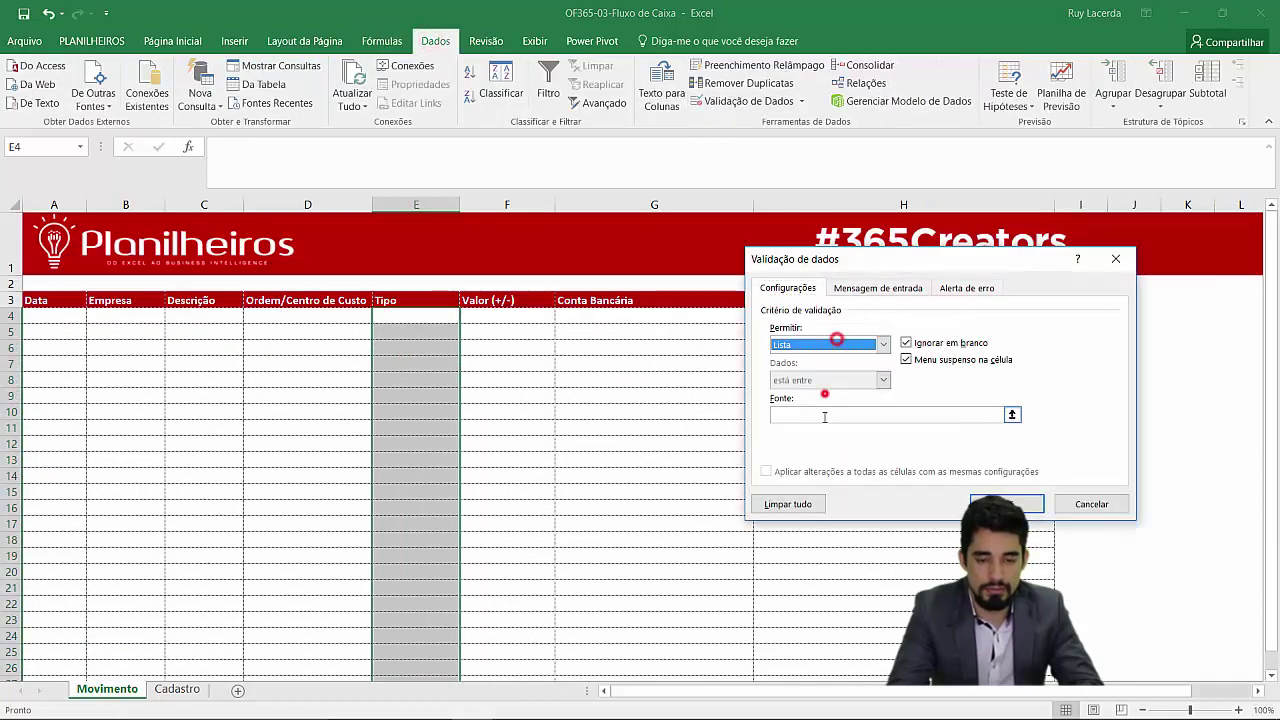
left_click(824, 415)
type("=tipo")
key("Return")
left_click(467, 316)
- Apply list validation with the source =conta to the Conta Bancária column of the Movimento sheet, from G4 down
left_click(654, 316)
key("ctrl+shift+Down")
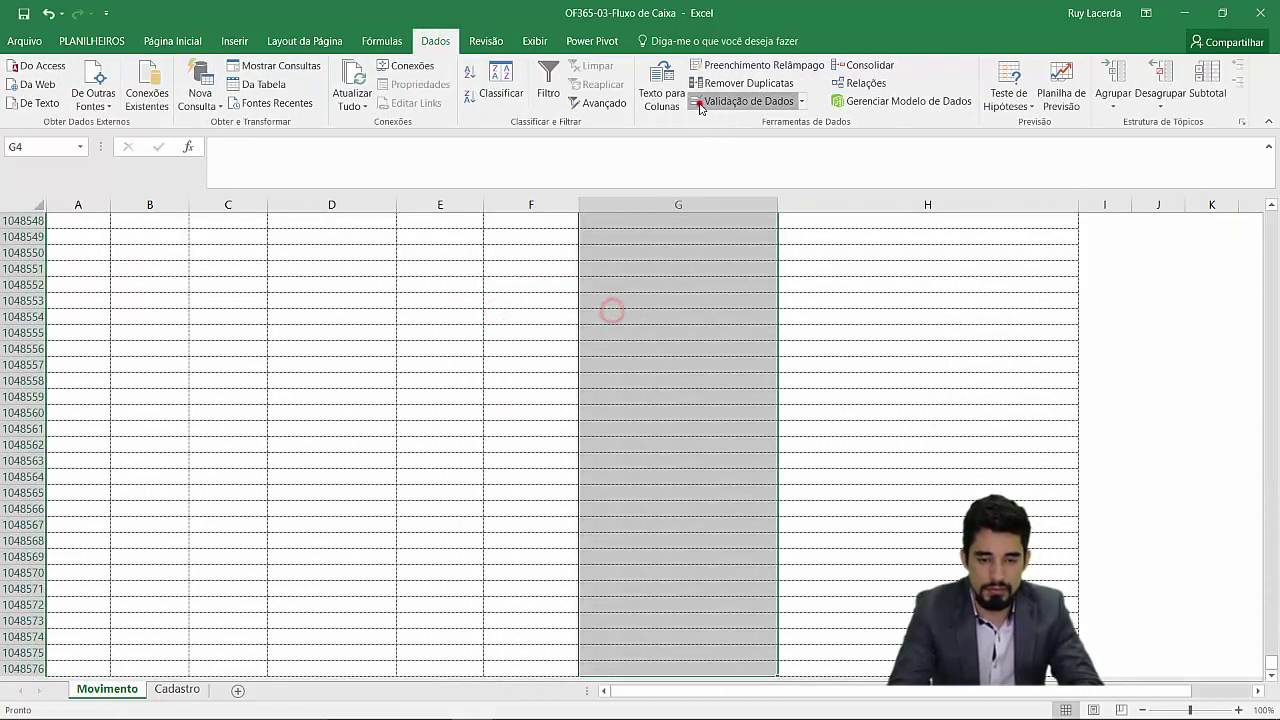
left_click(697, 101)
left_click(881, 344)
left_click(824, 393)
left_click(826, 417)
type("=conta")
key("Return")
- Check the items offered in the drop-down lists of Conta Bancária cell G4 and Tipo cell E4
left_click(760, 317)
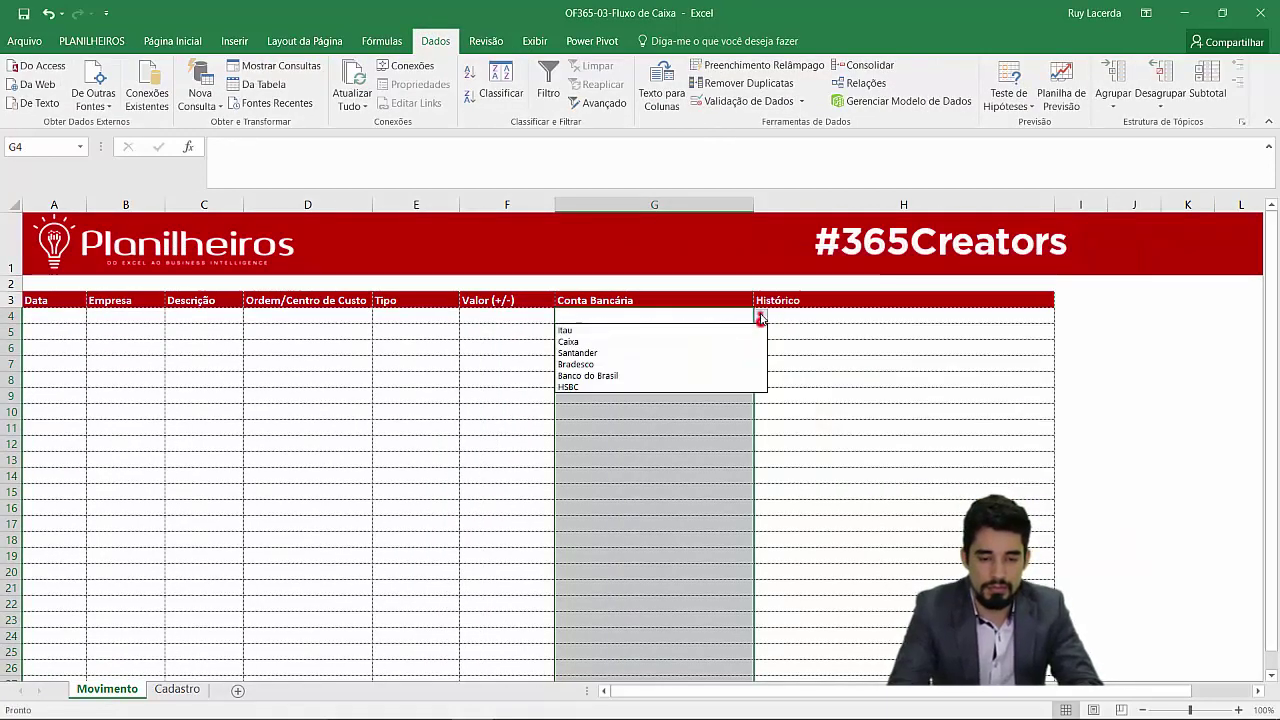
key("Escape")
left_click(420, 316)
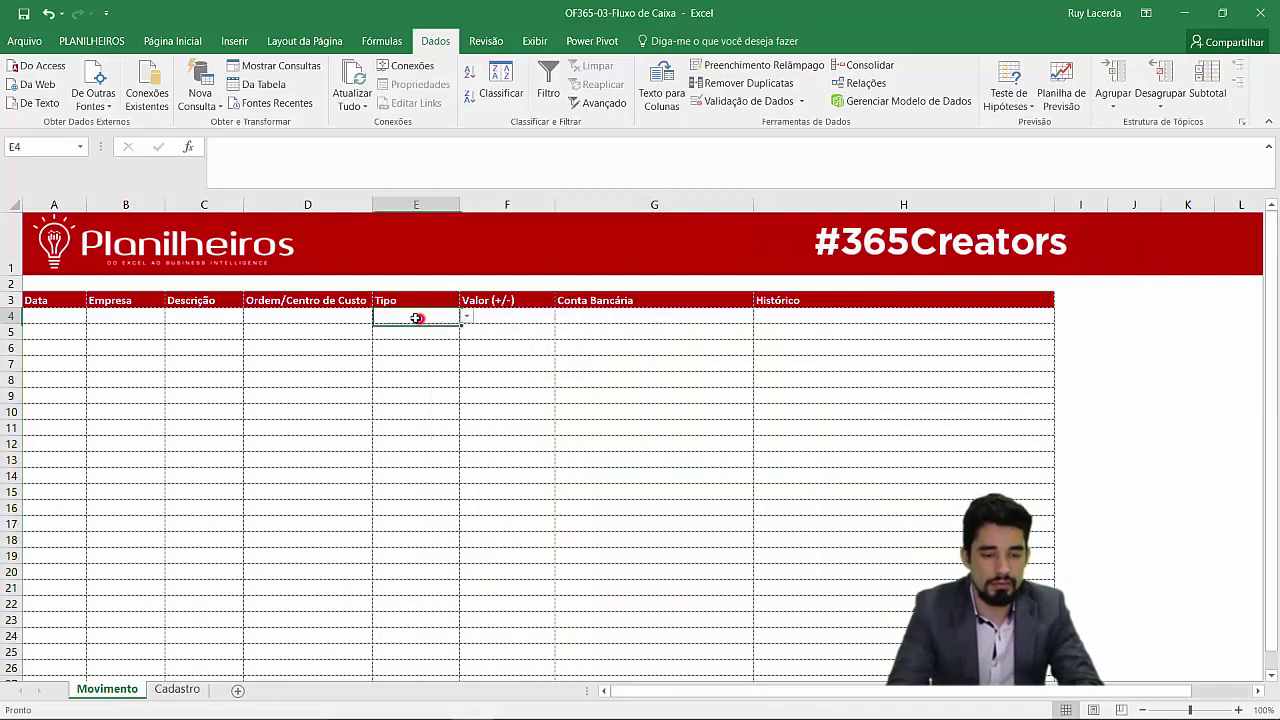
left_click(466, 316)
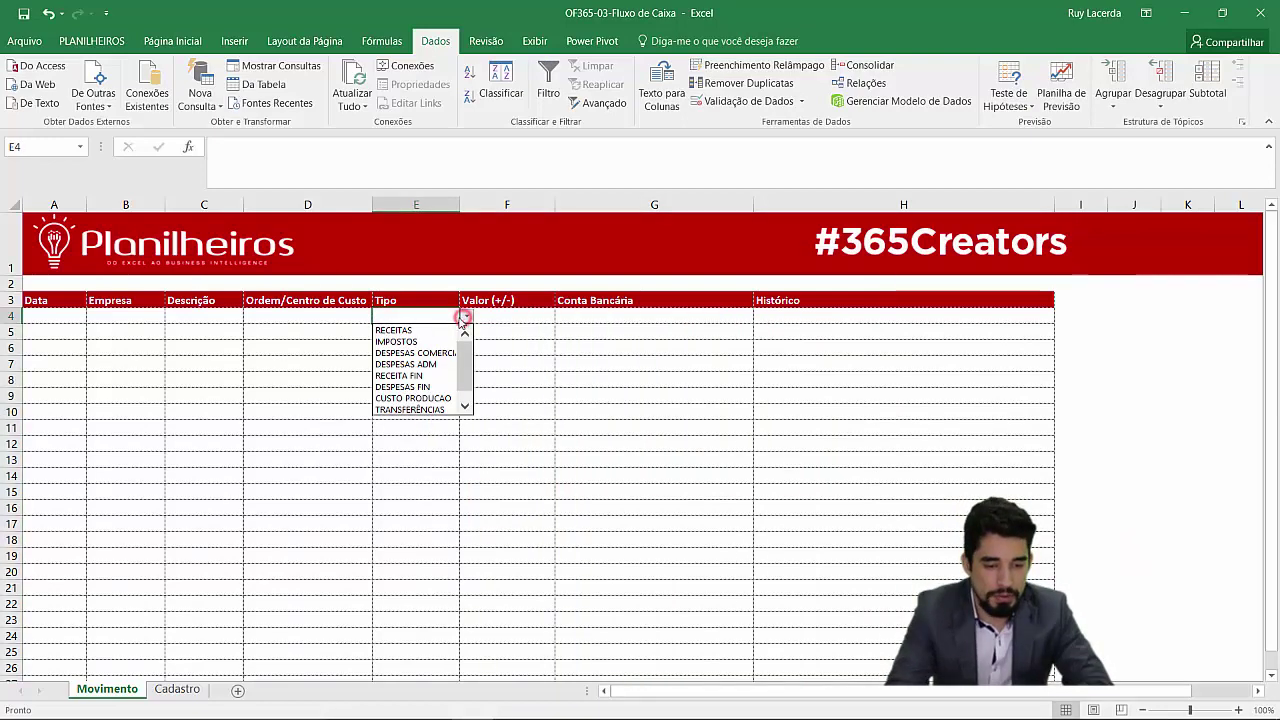
mouse_move(465, 365)
left_mouse_down()
mouse_move(463, 378)
mouse_move(465, 360)
left_mouse_up()
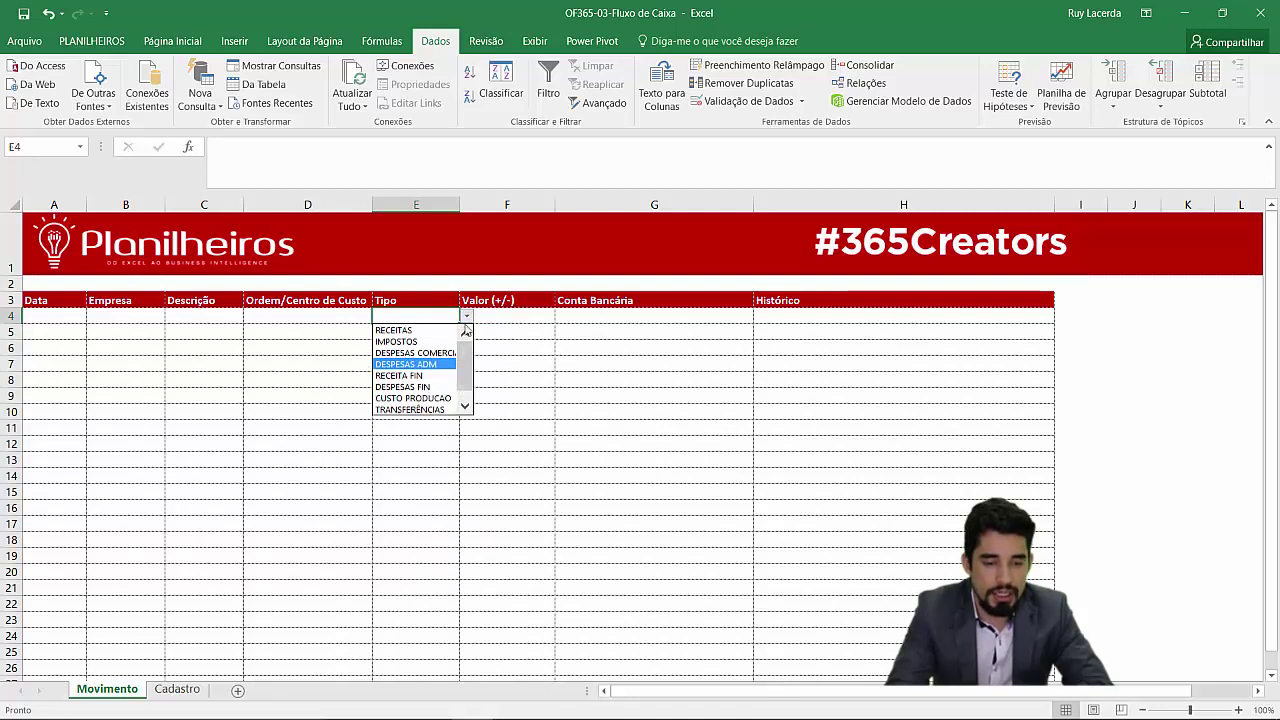
left_click(467, 315)
left_click(666, 299)
left_click(665, 317)
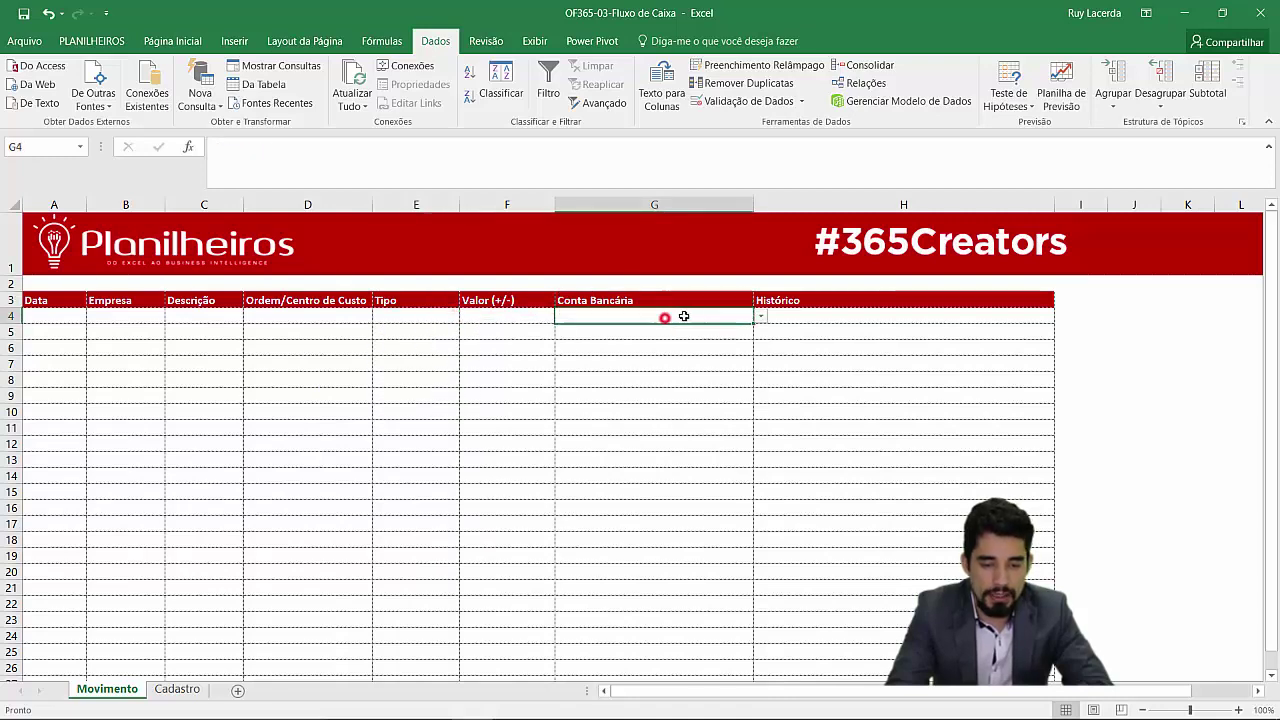
left_click(760, 316)
left_click(760, 316)
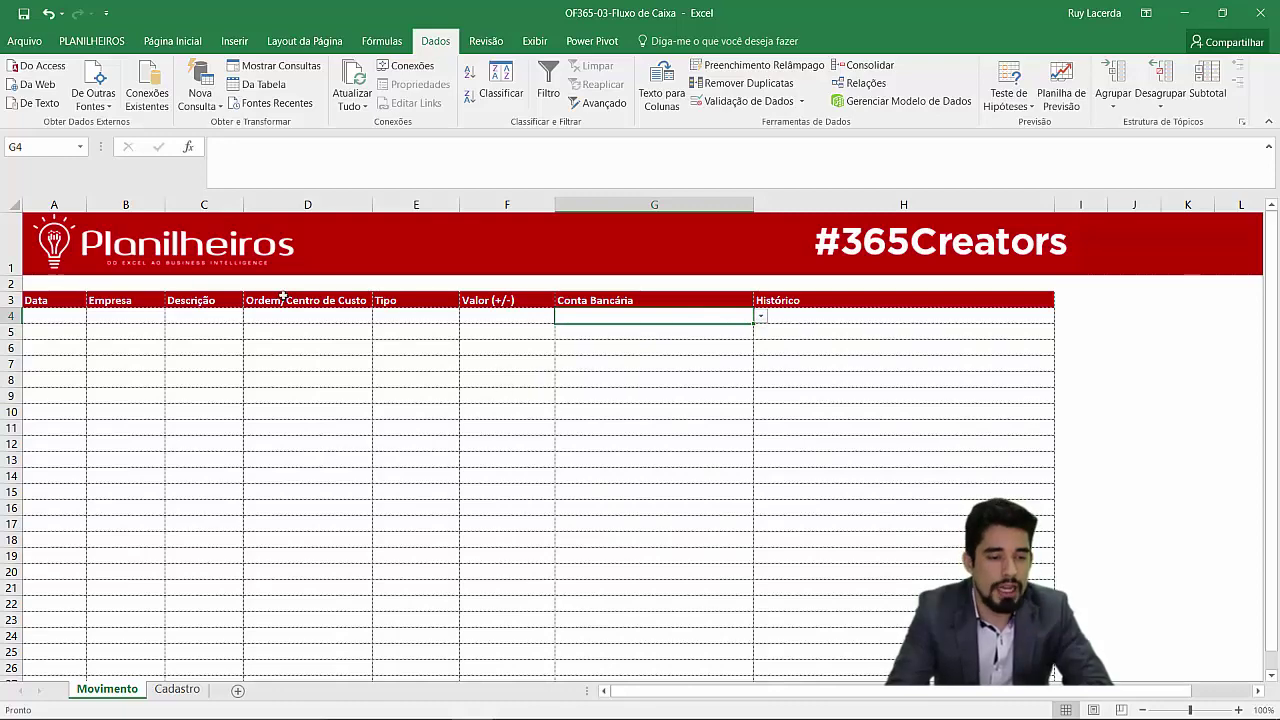
- Save the workbook OF365-03-Fluxo de Caixa to OneDrive
left_click(24, 41)
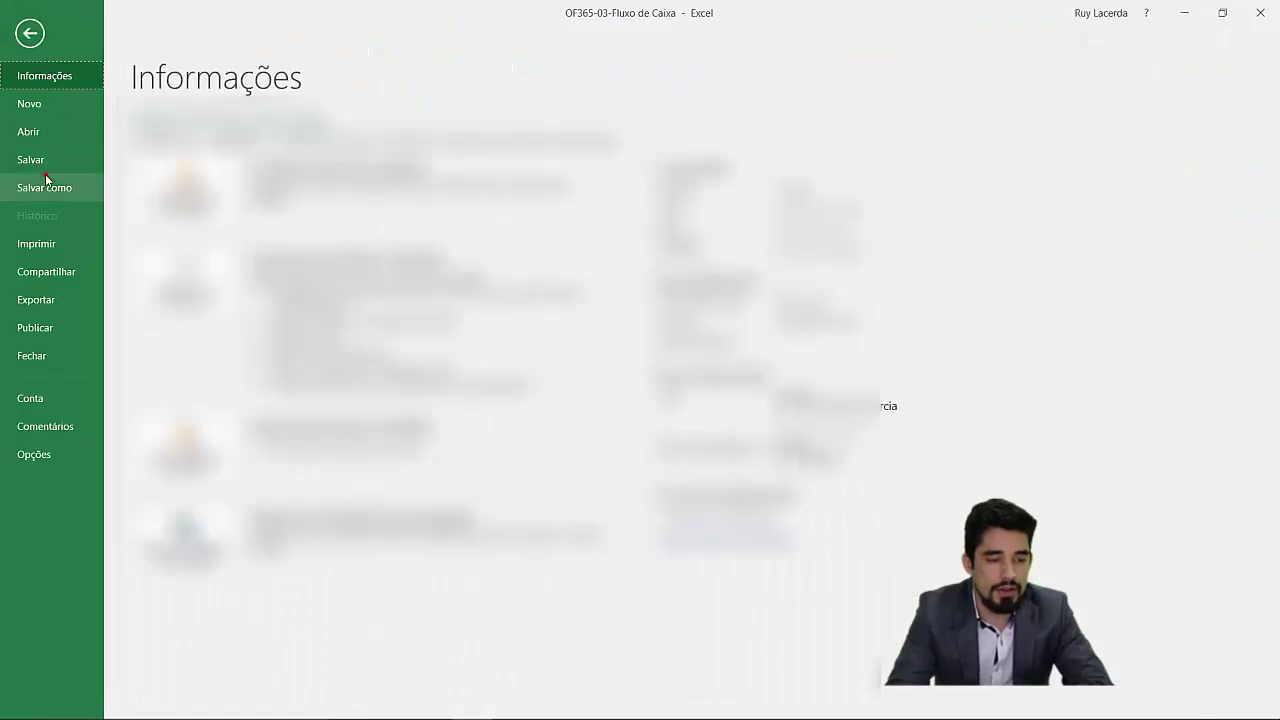
left_click(46, 181)
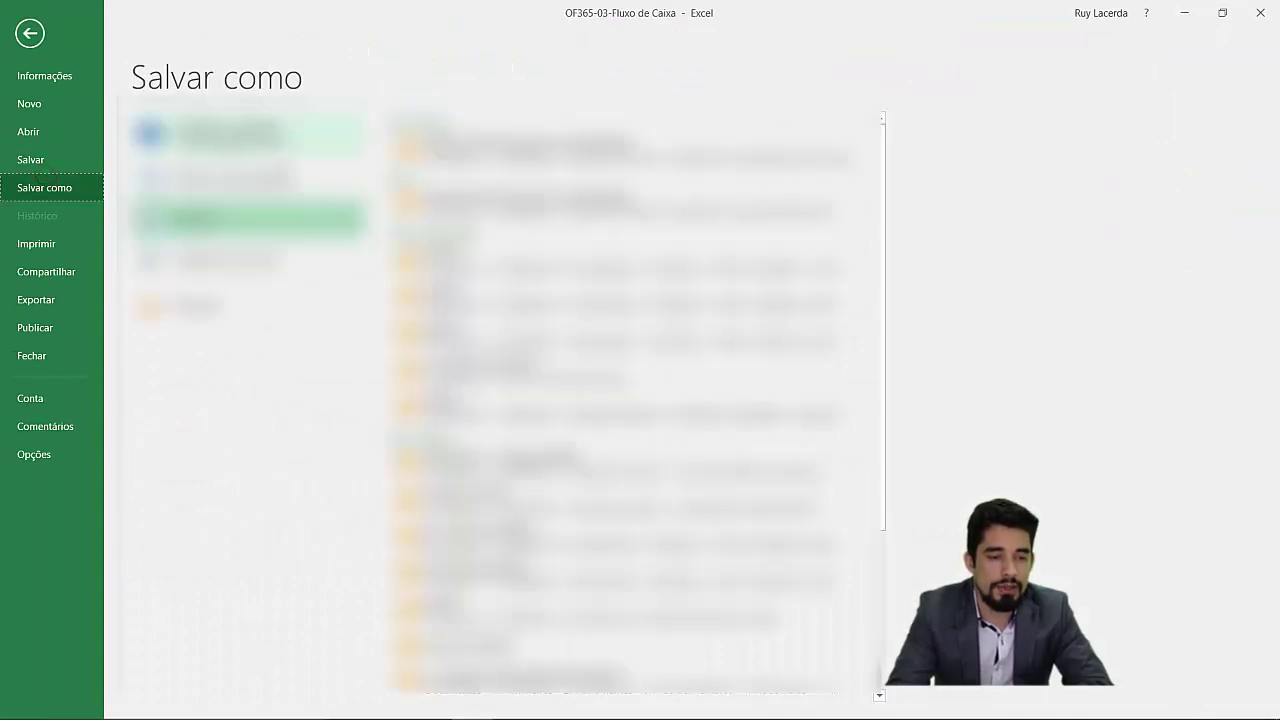
left_click(248, 135)
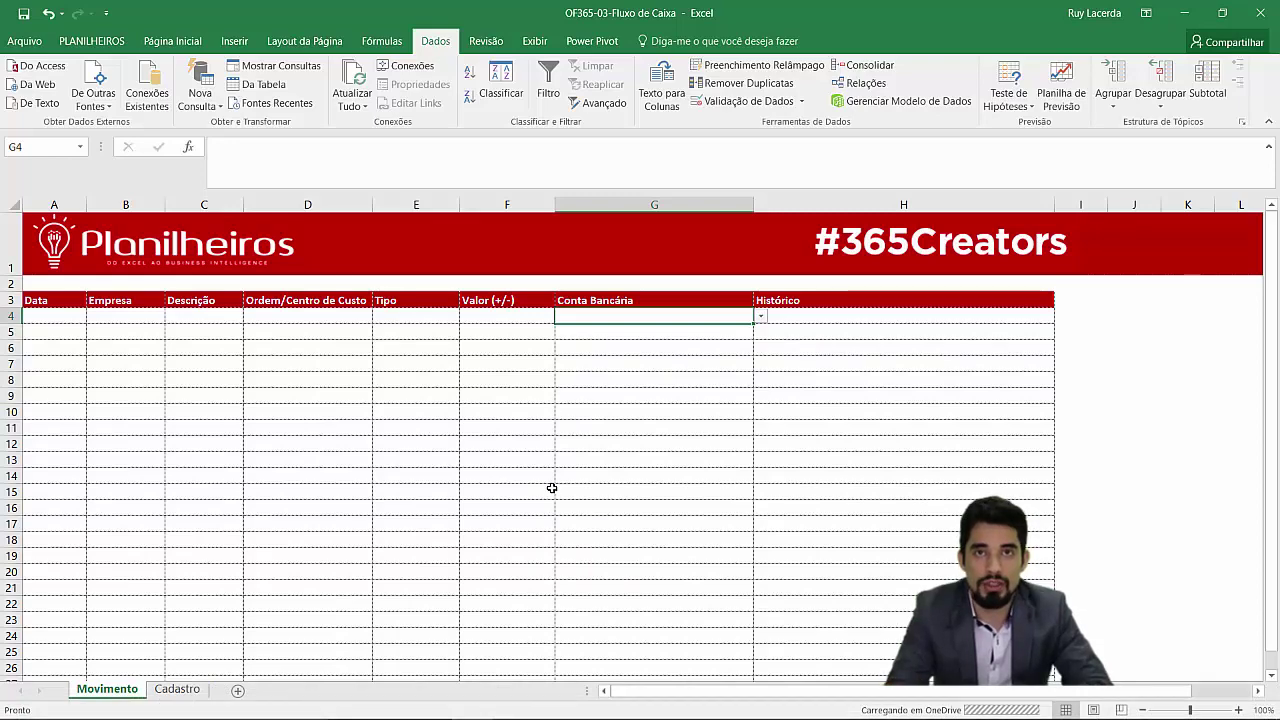
- Switch to Chrome, go to onedrive.live.com in a new tab and open OF365-03-Fluxo de Caixa from the Office 365 folder
left_click(555, 703)
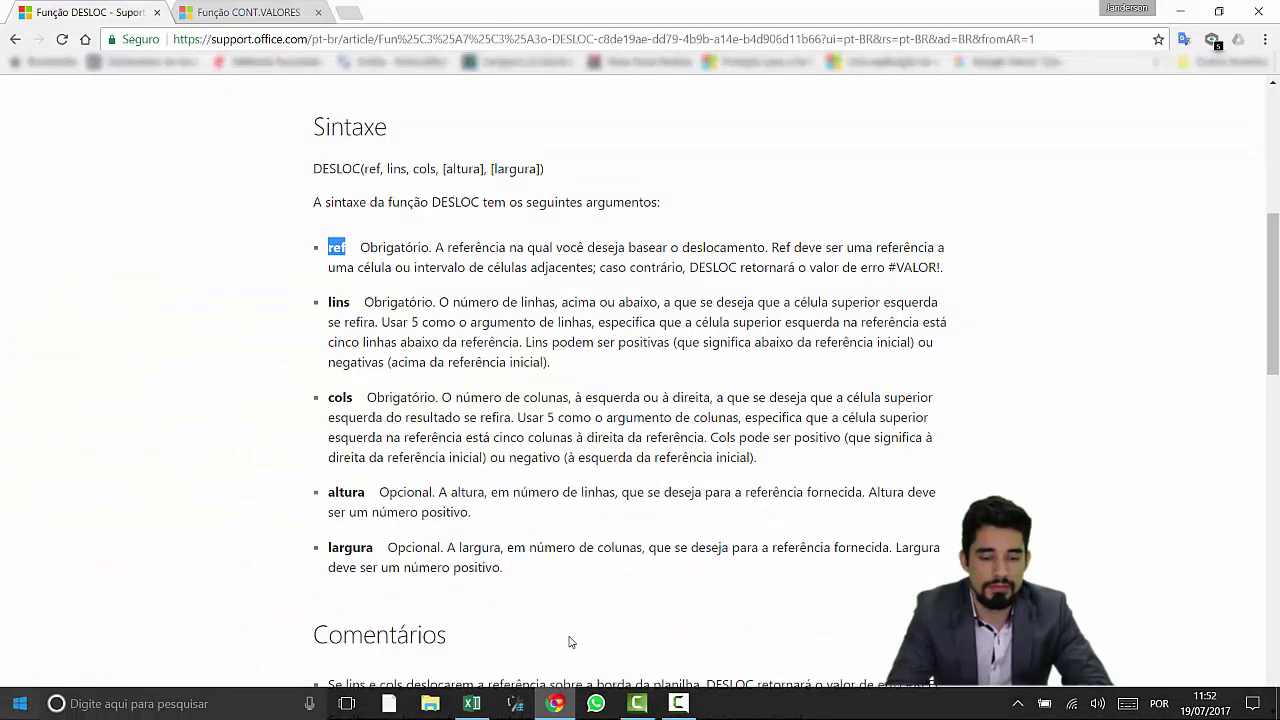
left_click(347, 12)
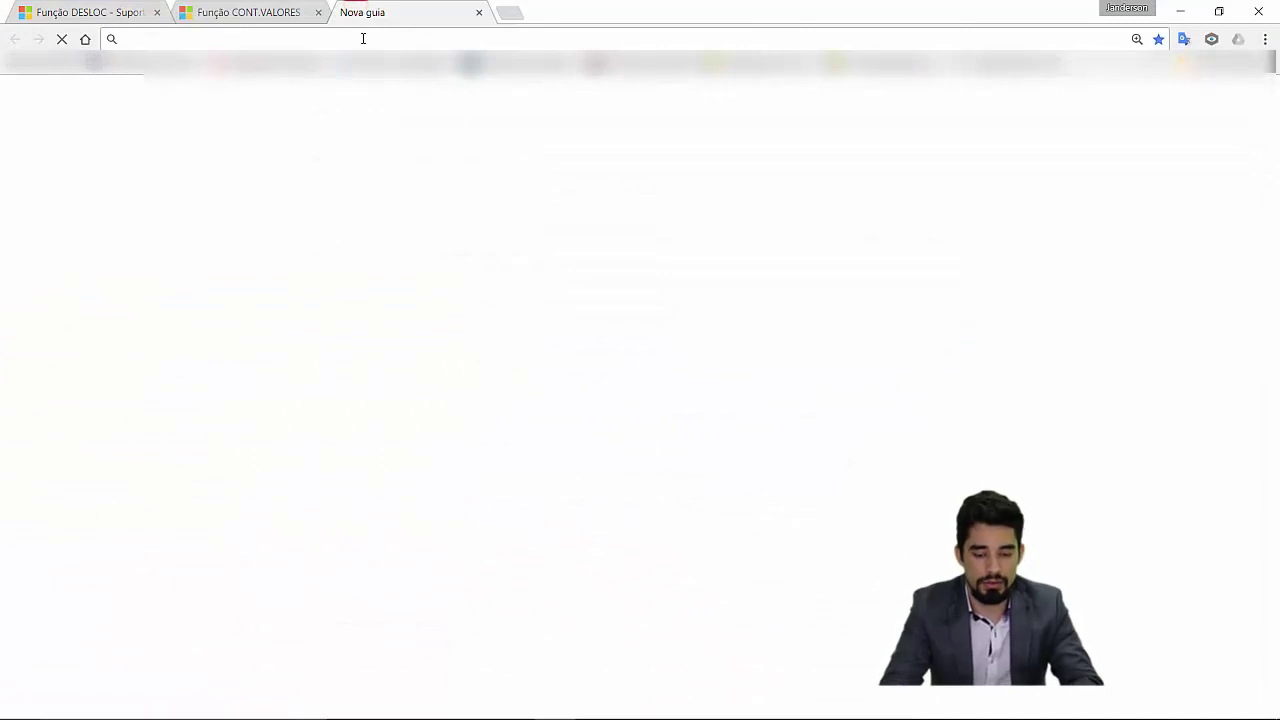
type("onedrive.live.com")
key("Return")
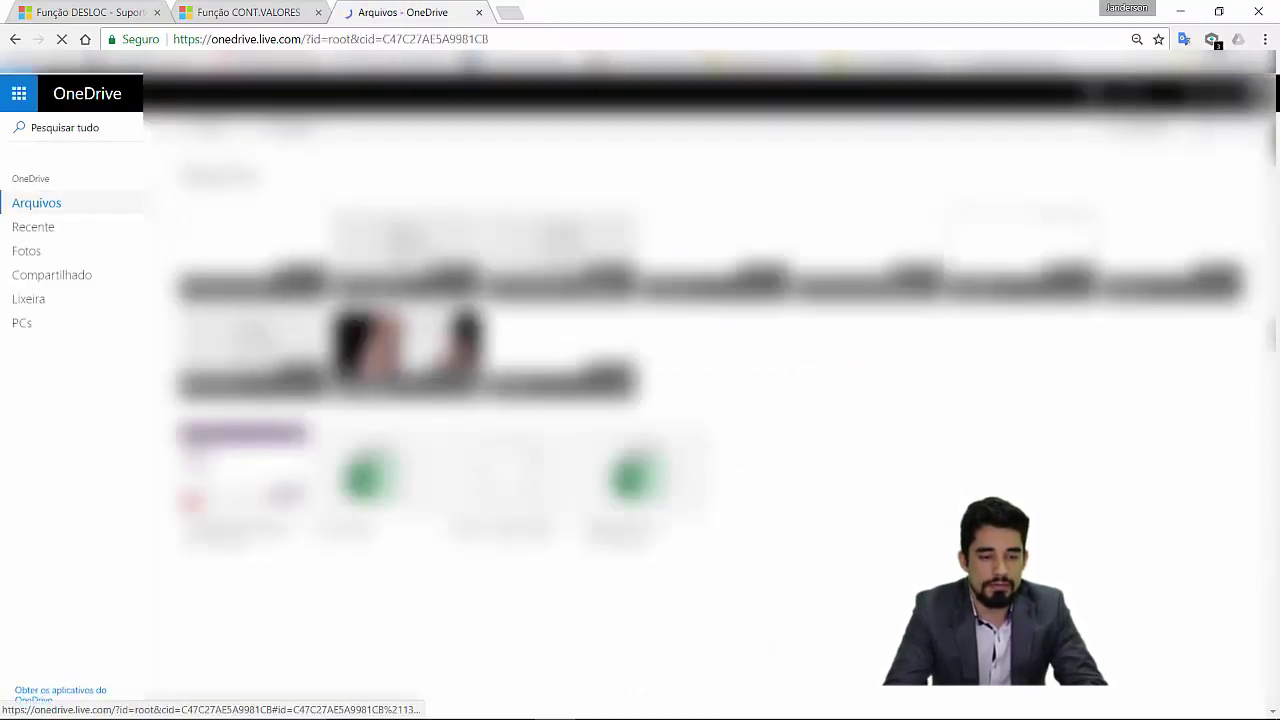
left_click(292, 352)
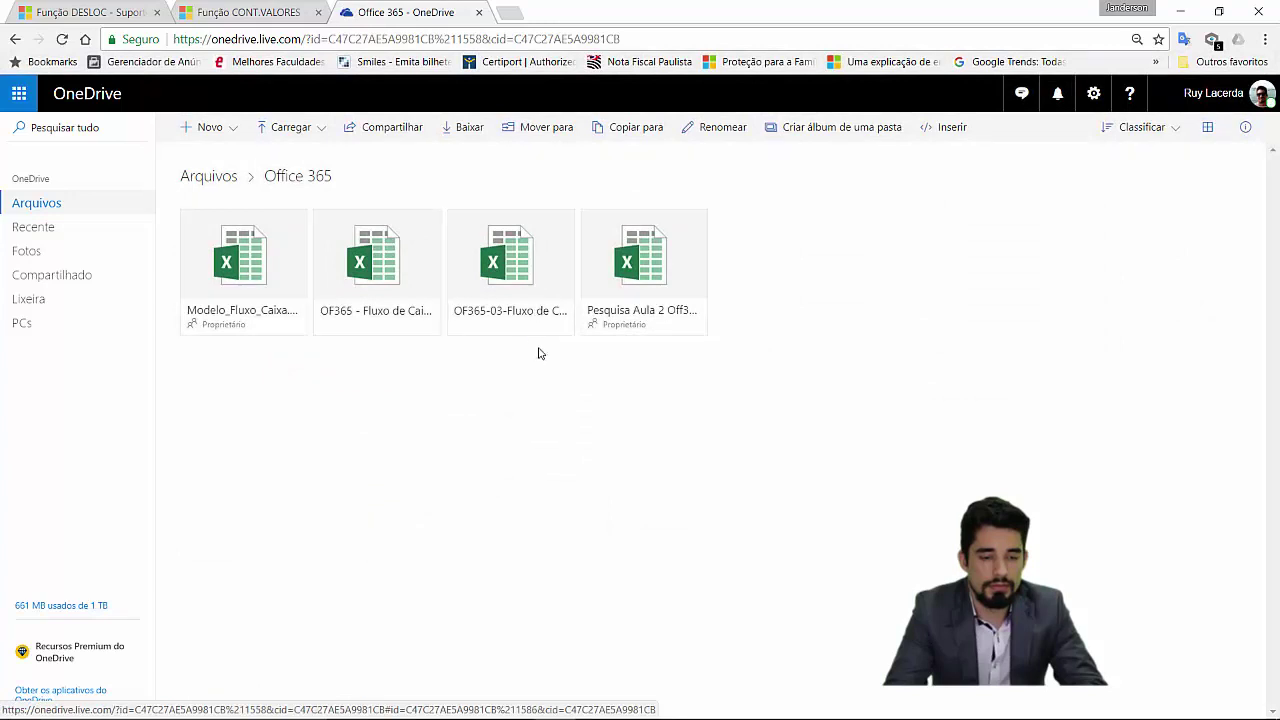
left_click(557, 258)
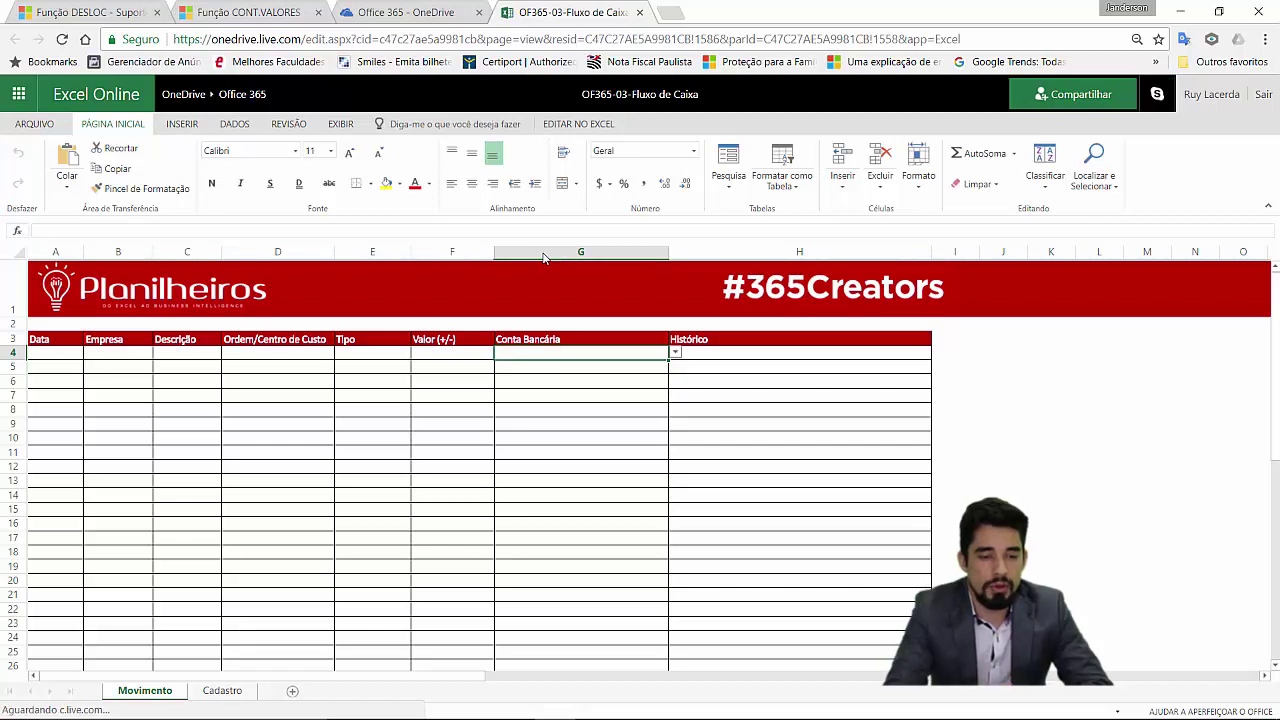
- Enter 1.1.10 in Data cell A4 of the Movimento sheet in Excel Online
left_click(74, 355)
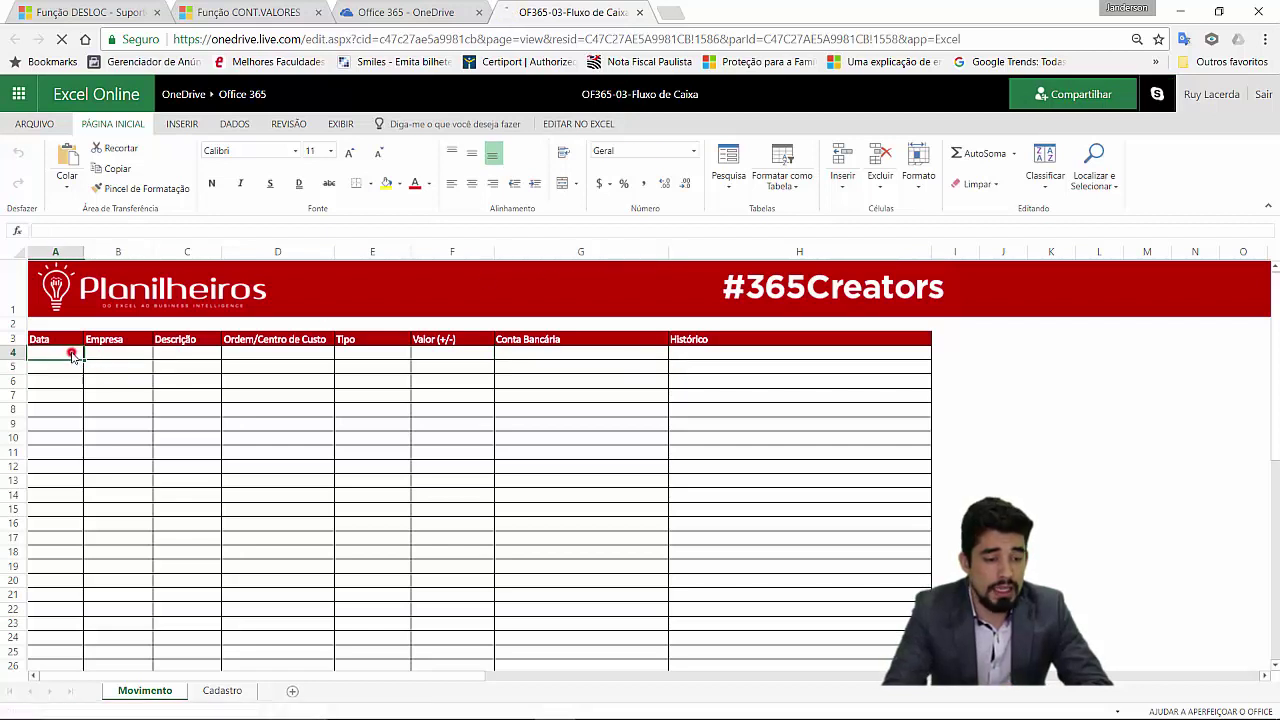
type("1.1.10")
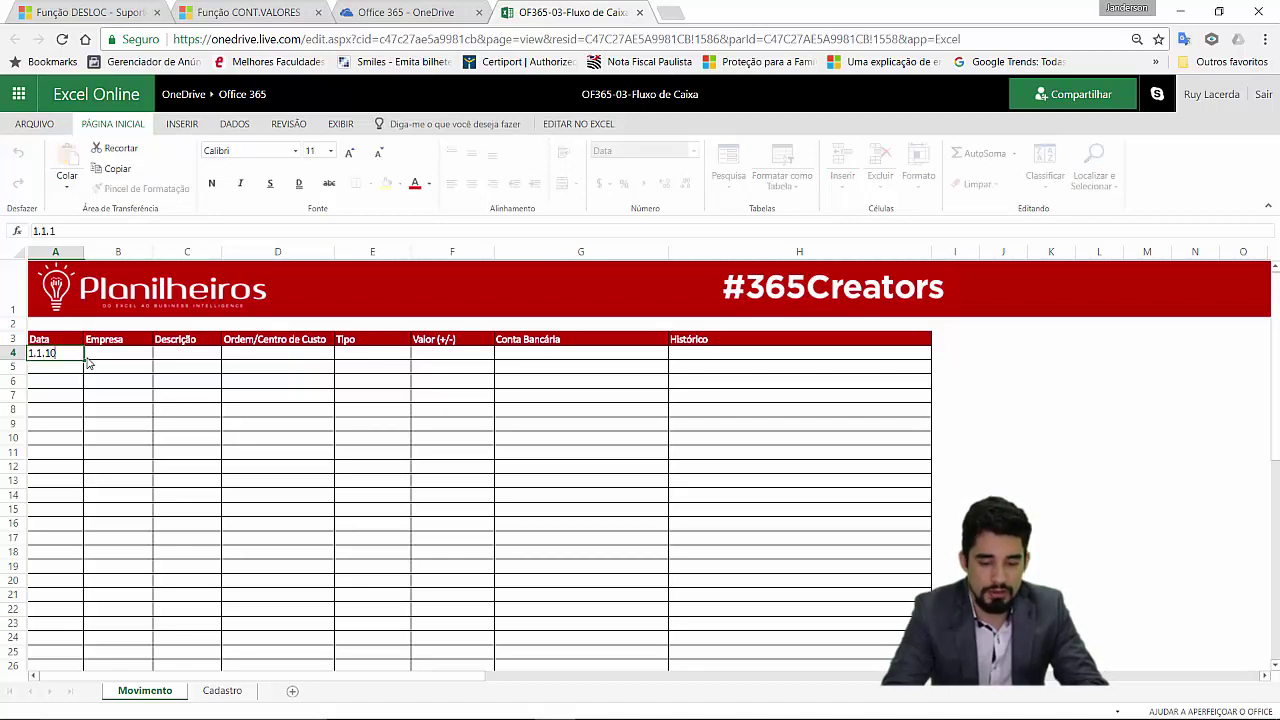
key("Return")
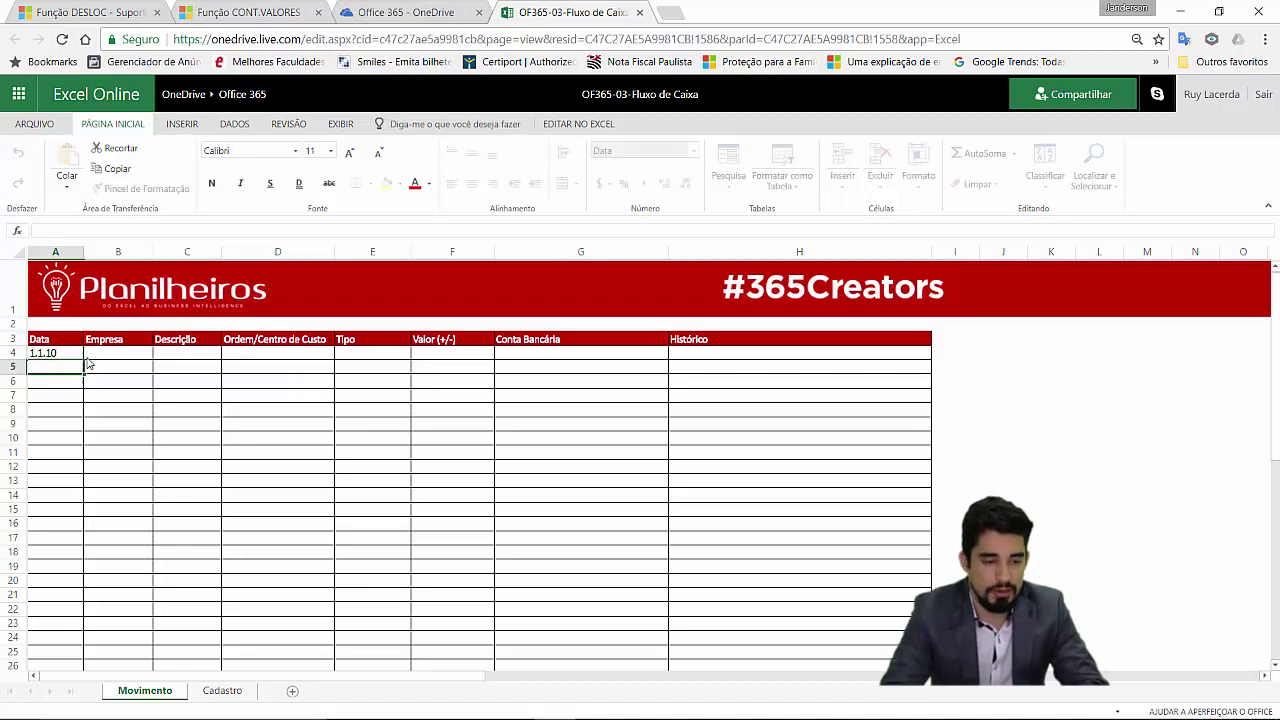